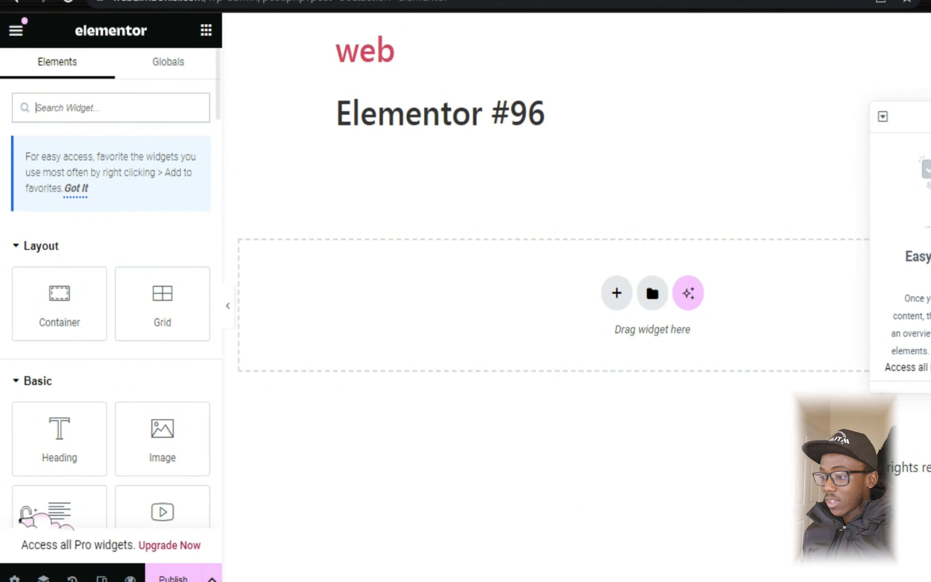
Step: Hide the page title in the page settings and close the Navigator
drag(547, 114, 405, 113)
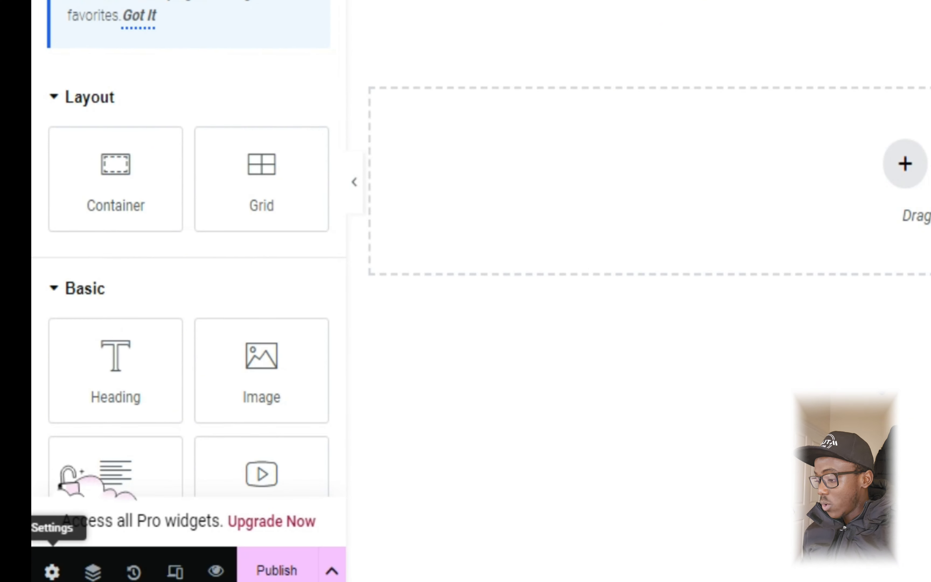
click(52, 571)
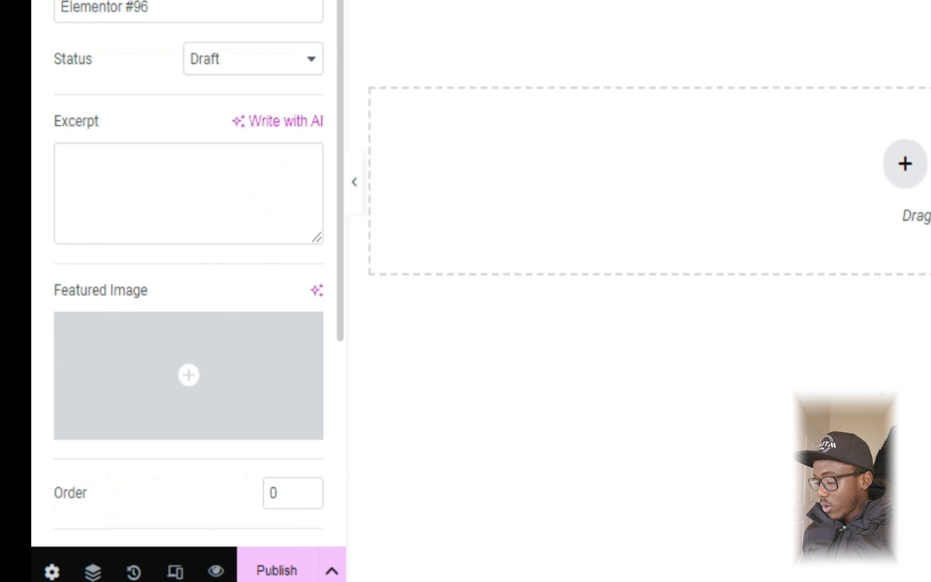
scroll(188, 270, down, 5)
scroll(189, 270, down, 1)
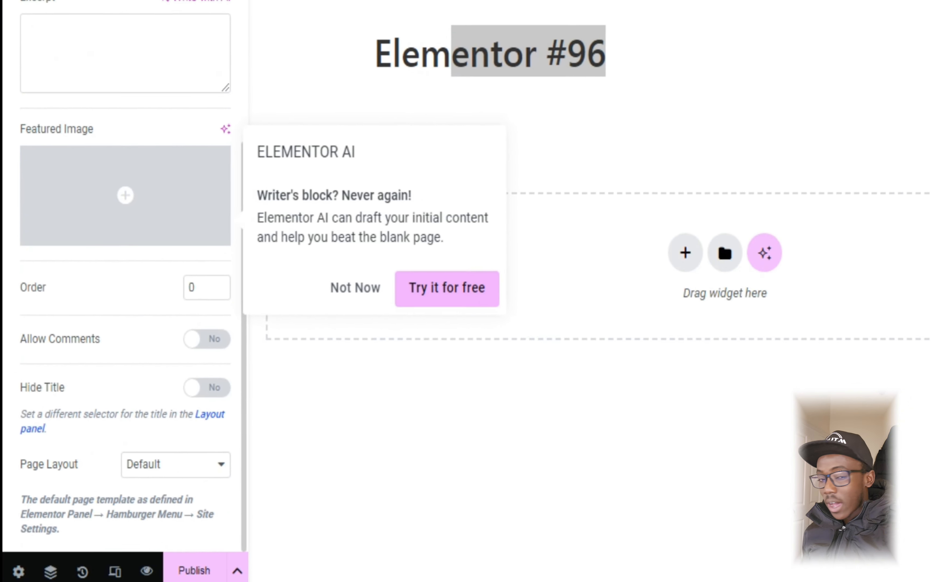
click(293, 372)
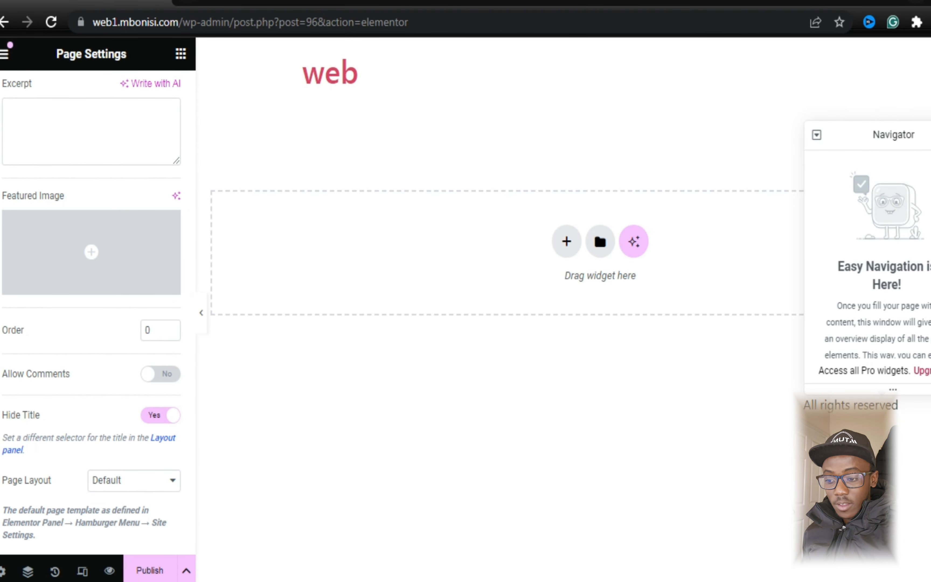
click(930, 108)
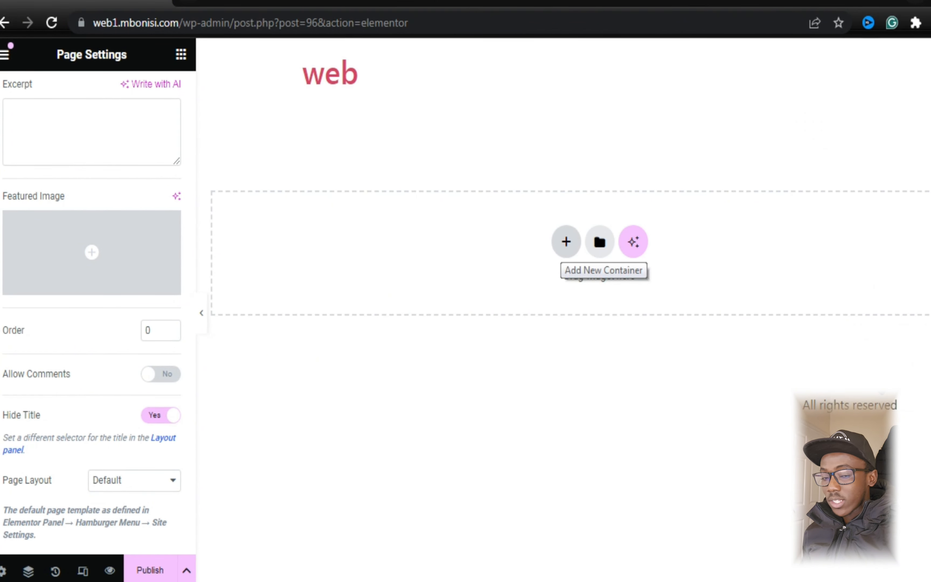
Step: Add a new flexbox container to the page using the single vertical column structure
click(566, 242)
click(556, 282)
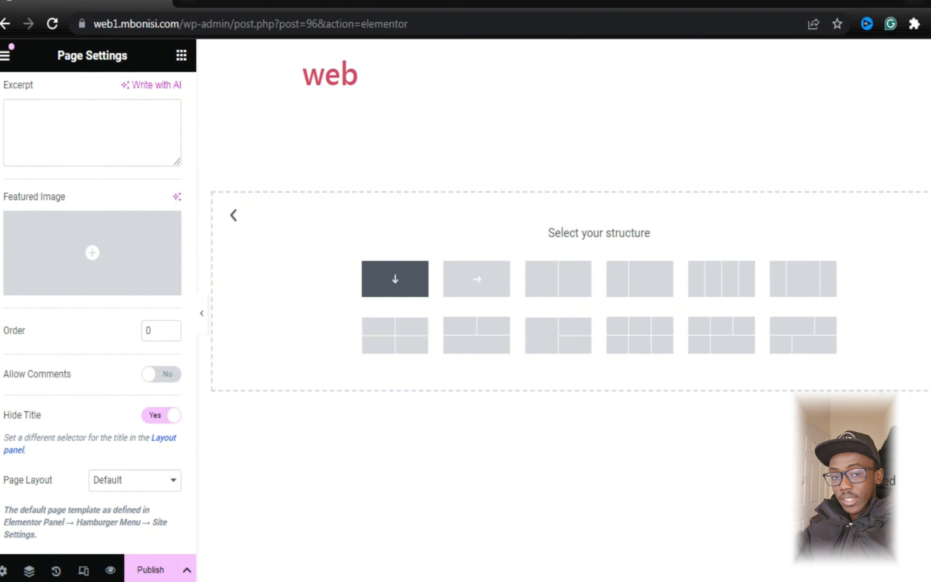
click(395, 278)
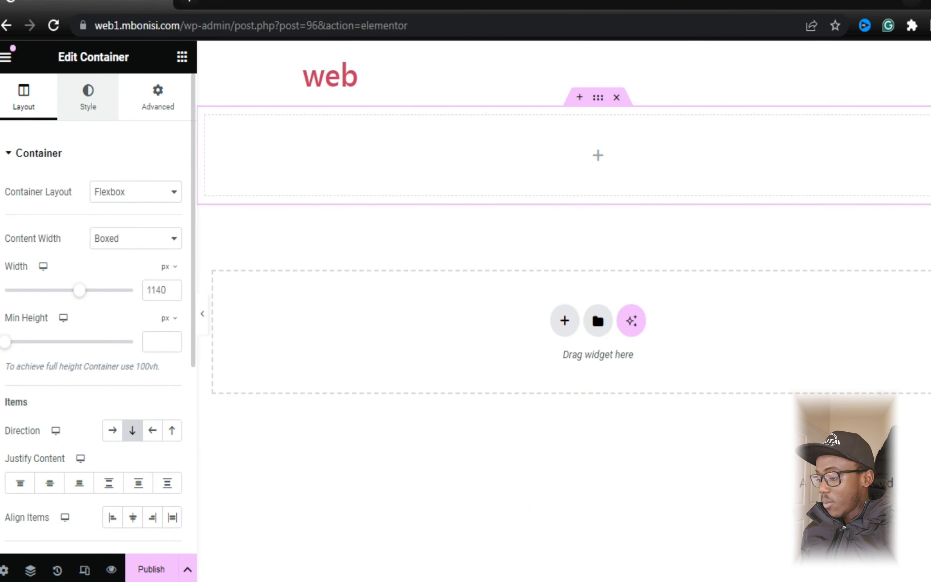
Step: Give the container a classic background with the color #2C0647
click(88, 97)
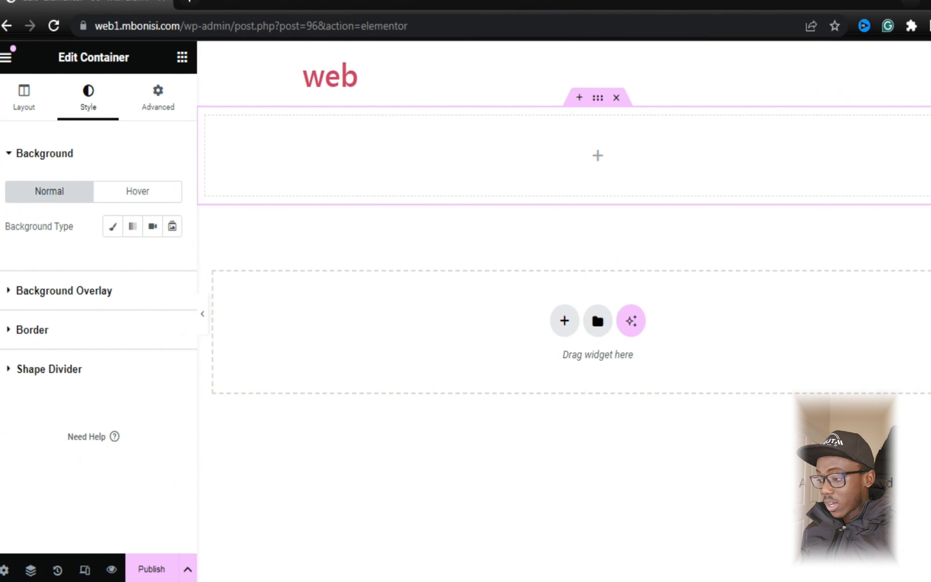
click(113, 226)
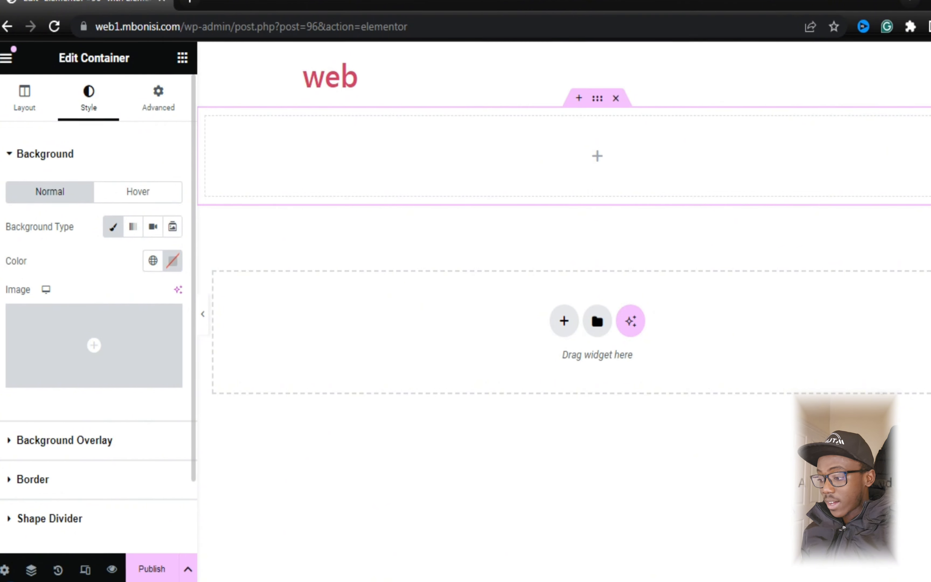
click(173, 261)
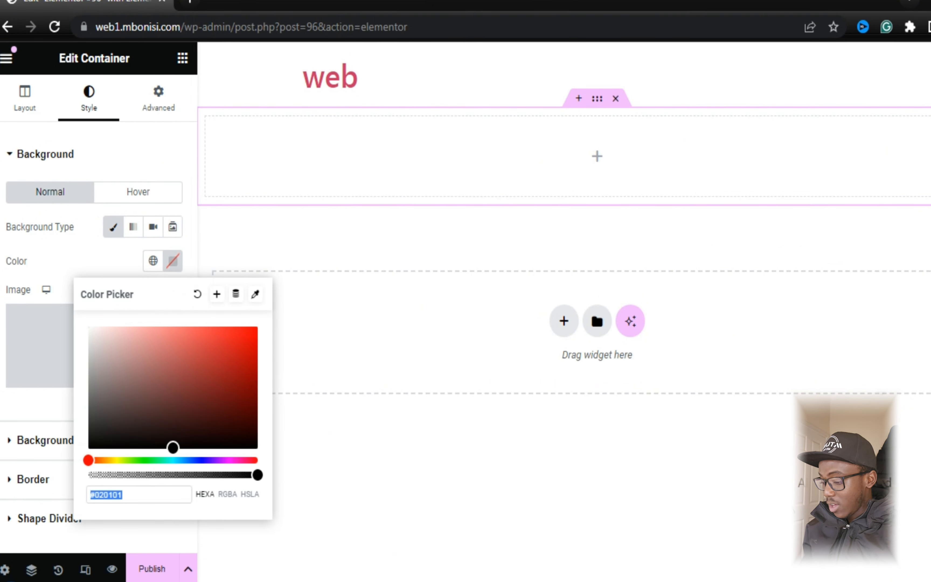
text(#2C0647)
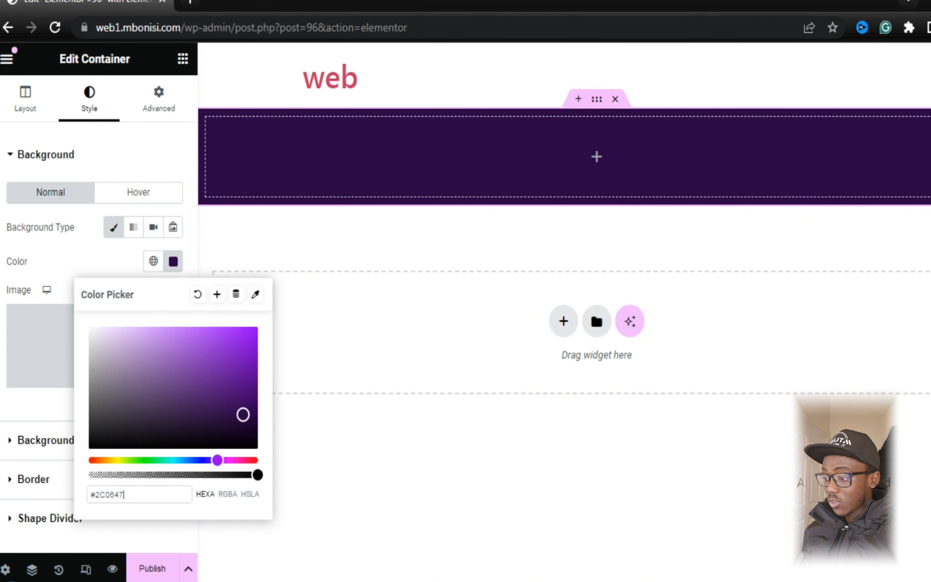
key(Return)
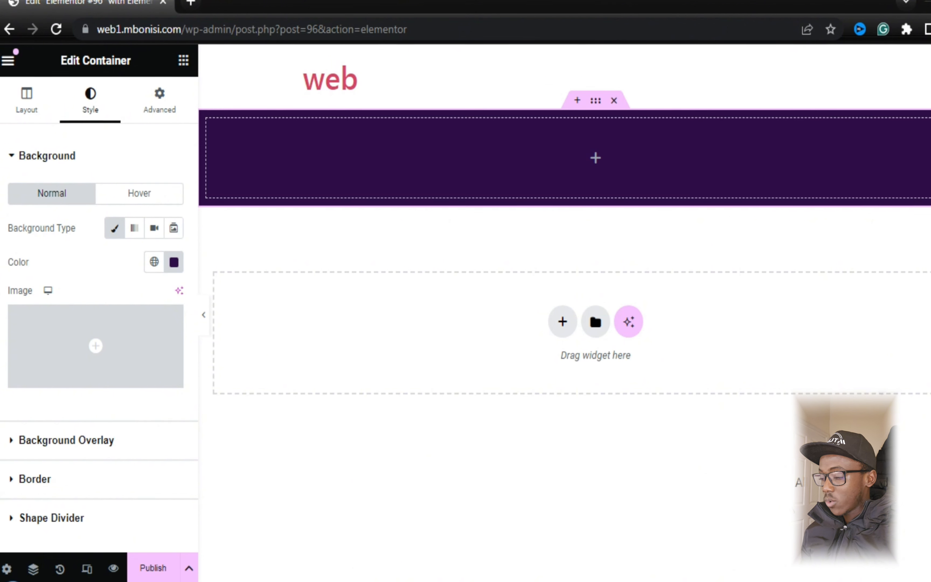
Step: Nest a container inside the purple container, with Full Width content and a width of 50%
click(183, 61)
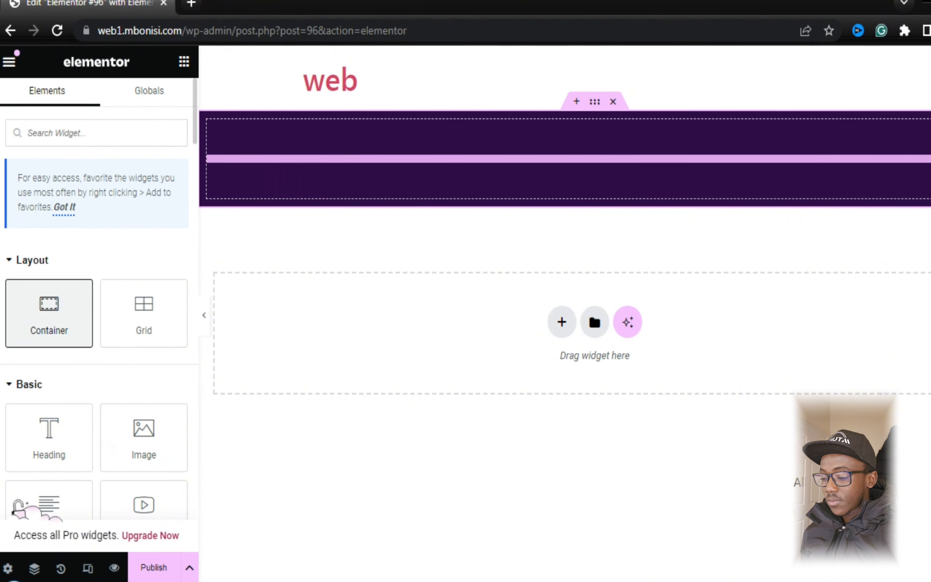
click(67, 319)
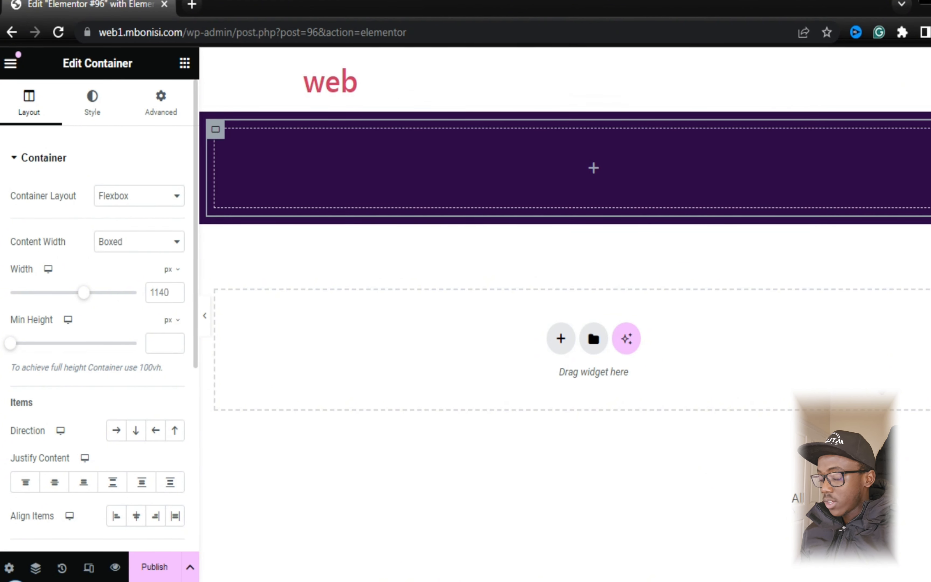
click(139, 242)
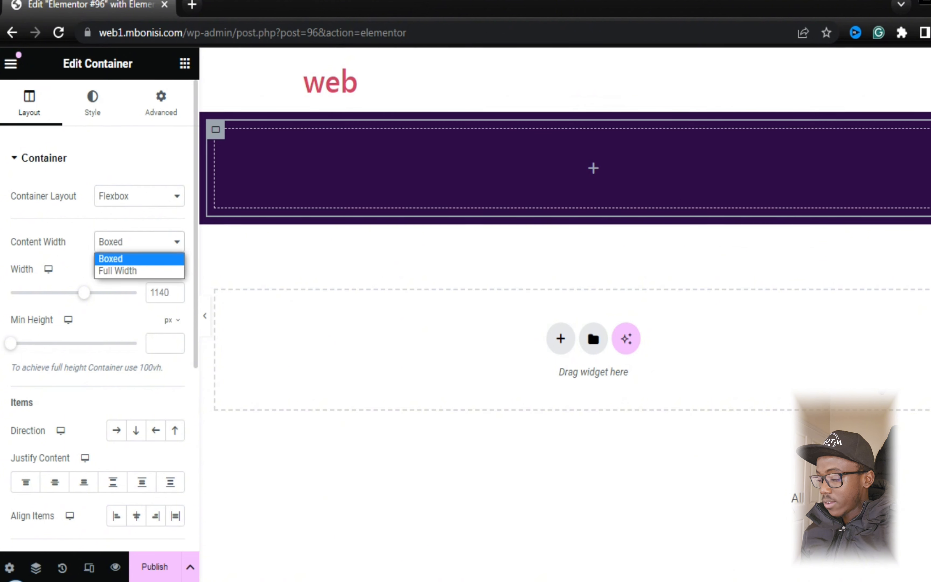
click(131, 271)
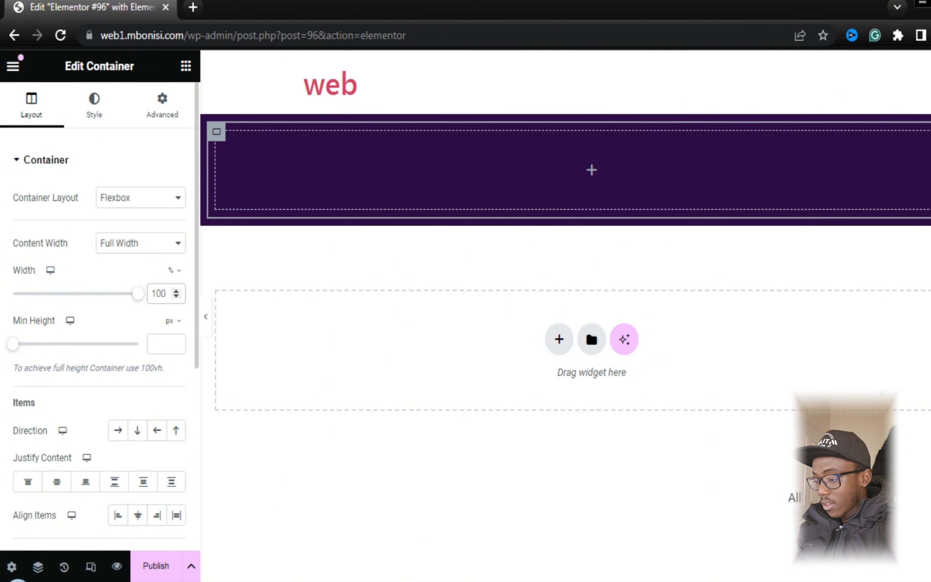
key(BackSpace)
key(BackSpace)
key(BackSpace)
text(50)
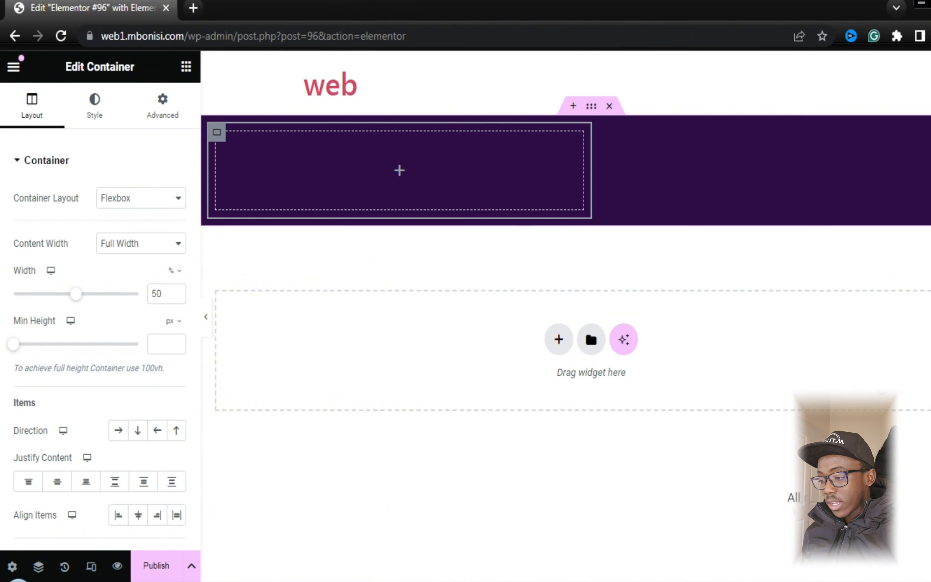
Step: Duplicate the inner container and set the parent container's direction to Row - horizontal
right_click(219, 130)
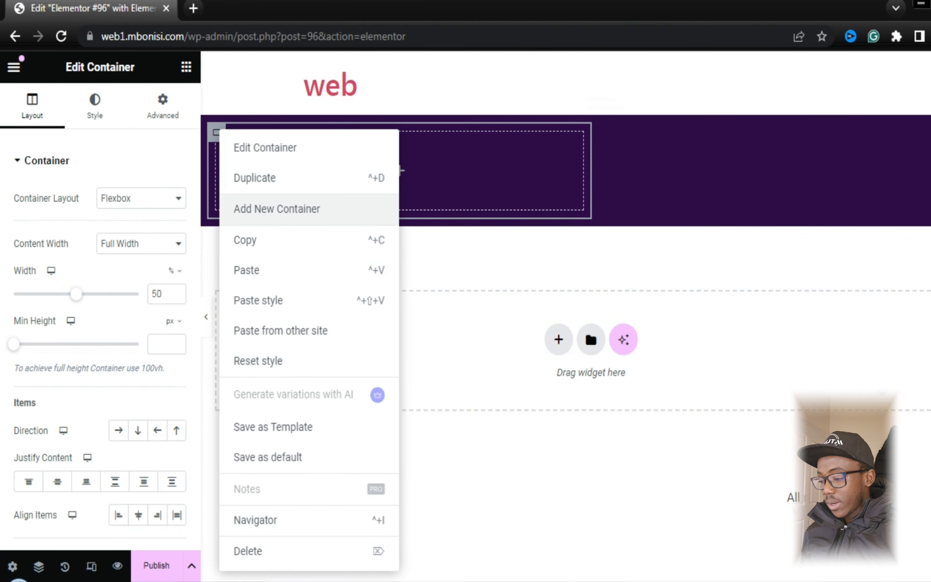
click(255, 178)
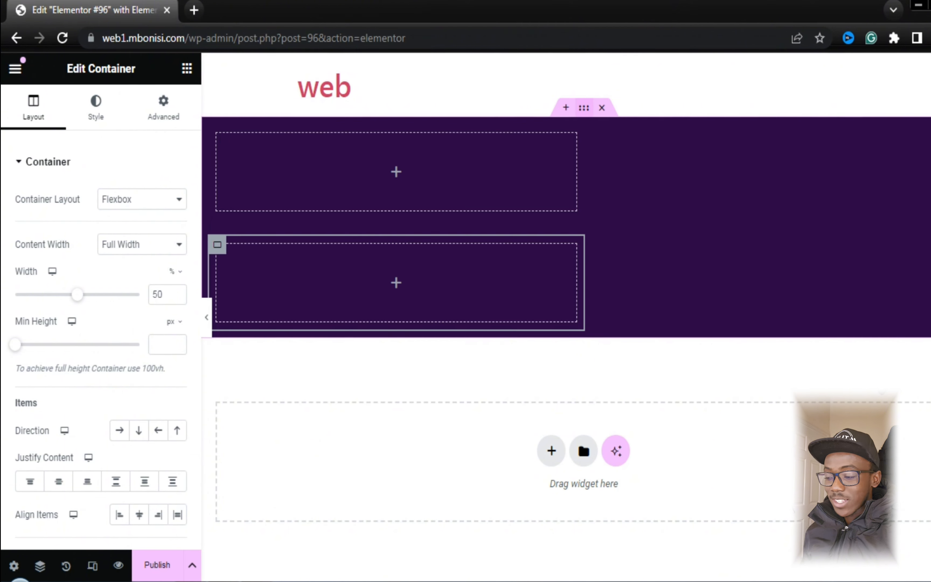
click(583, 108)
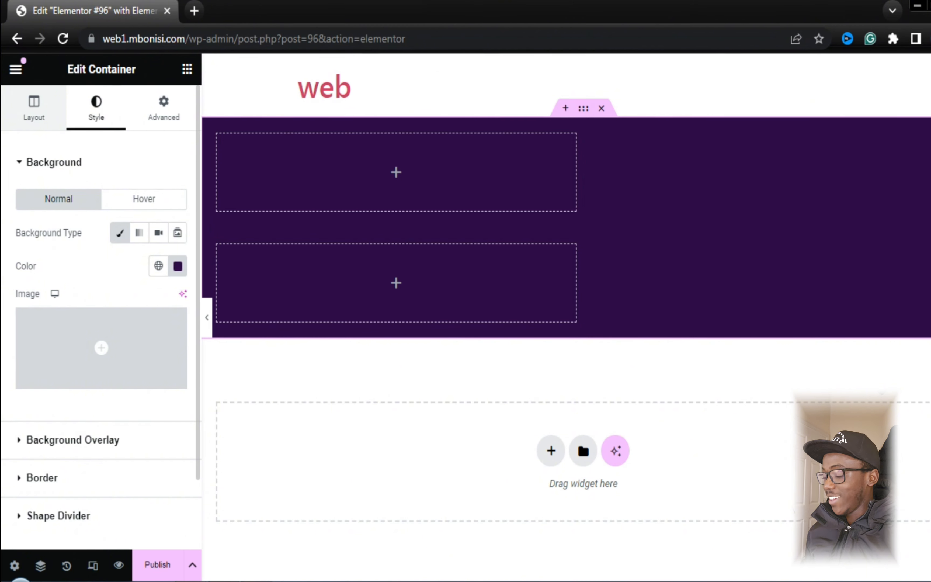
click(34, 107)
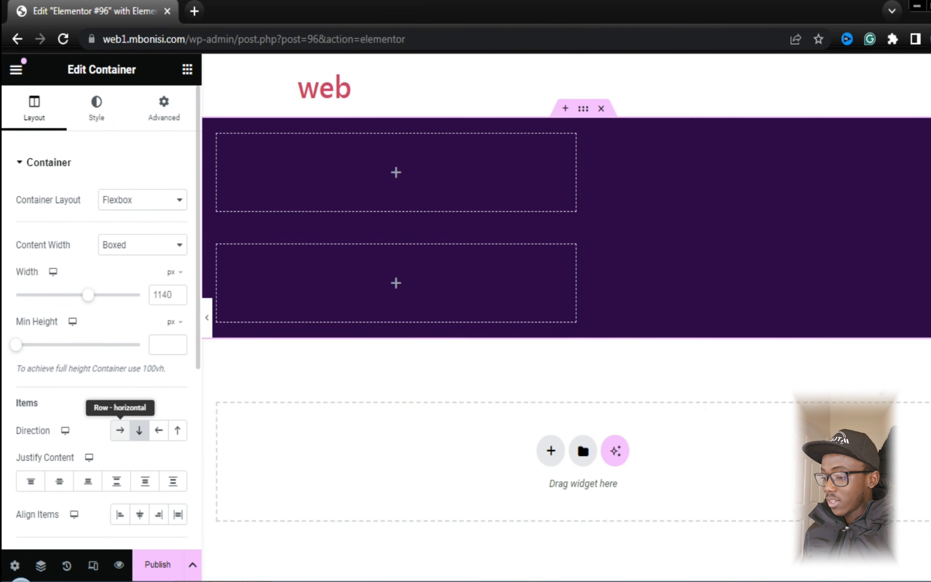
click(120, 430)
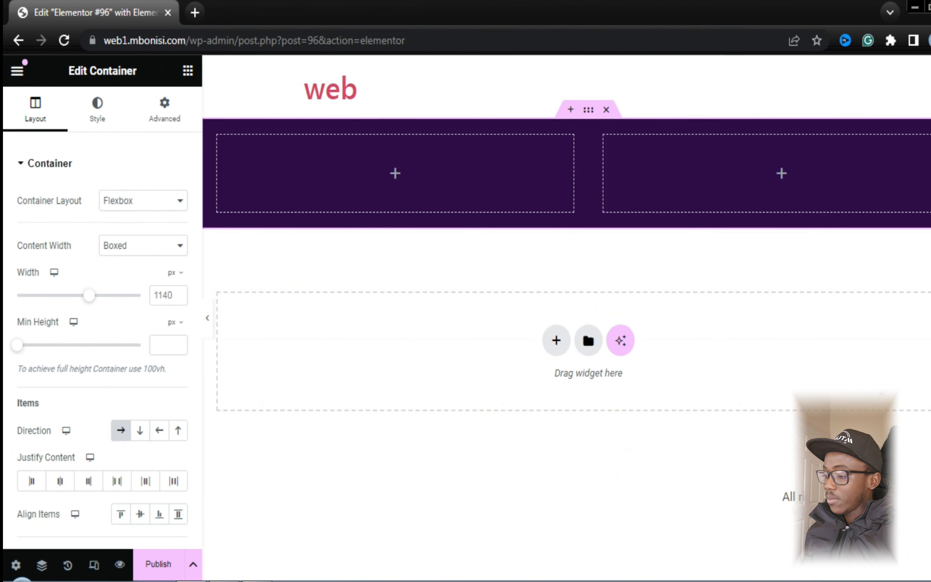
Step: Add a Text Editor widget to the left inner container and a Heading widget below it
click(187, 71)
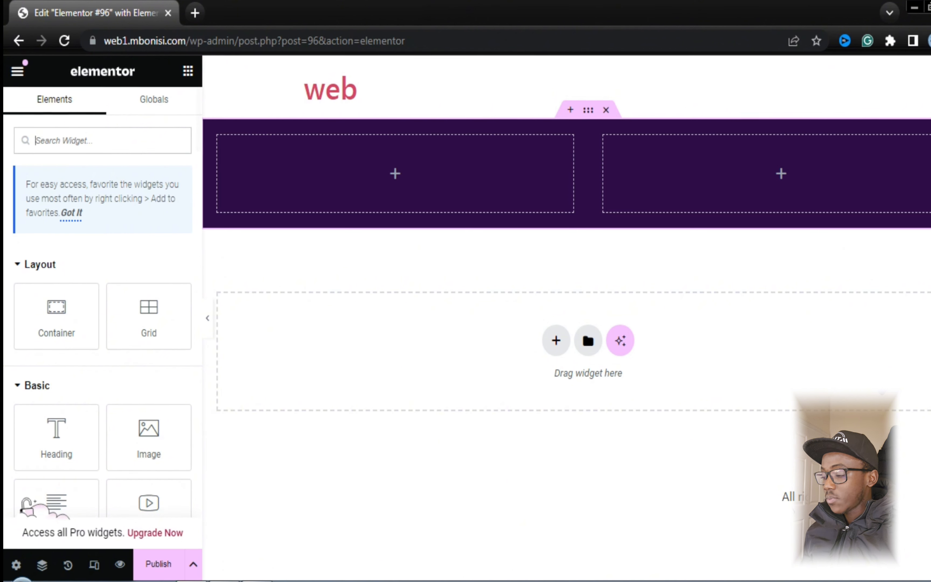
scroll(57, 455, down, 1)
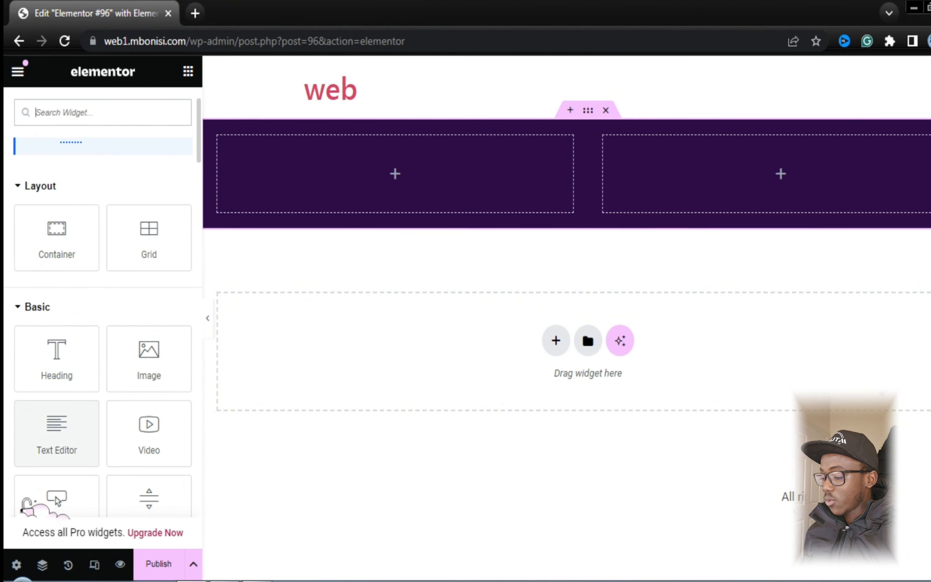
drag(57, 433, 313, 176)
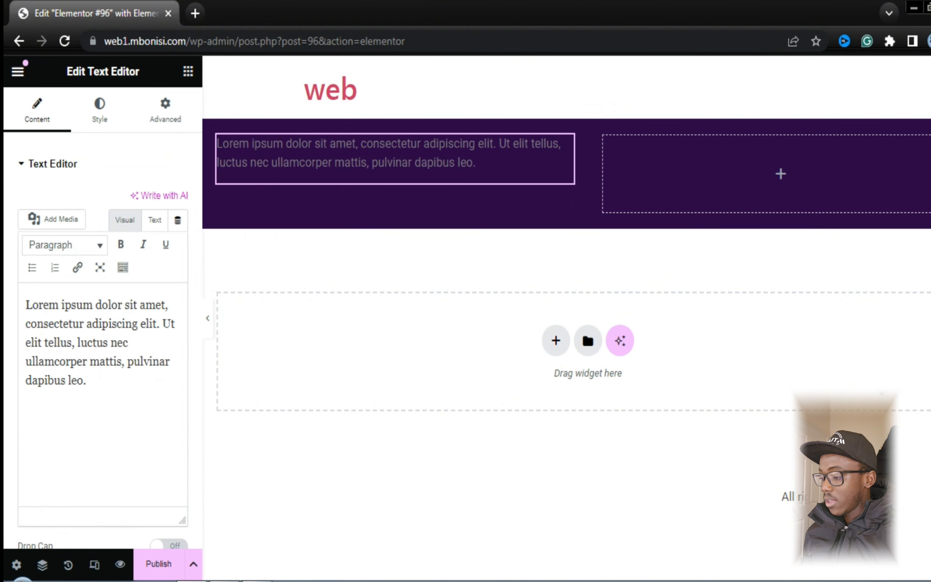
click(188, 71)
drag(57, 437, 313, 178)
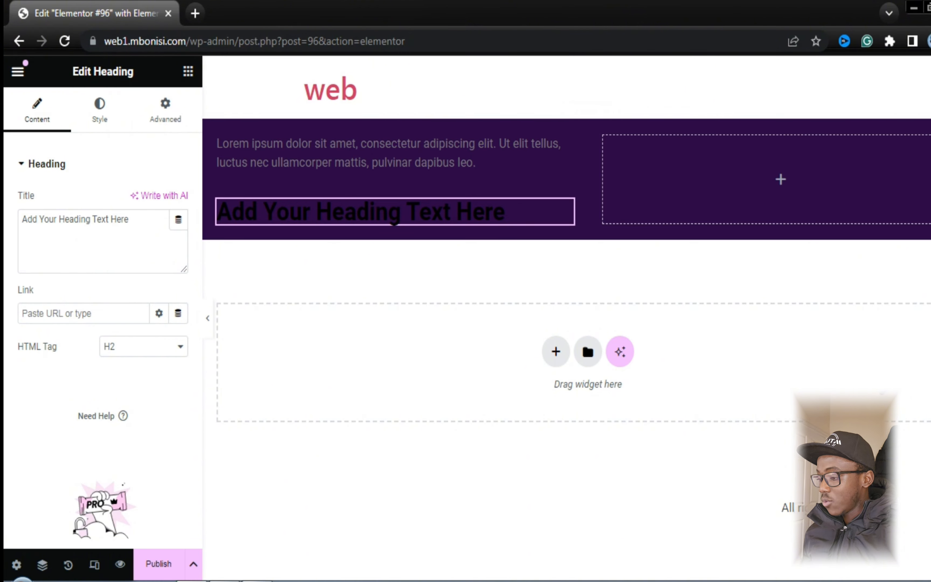
Step: Add a second Text Editor widget below the heading in the left inner container
click(188, 71)
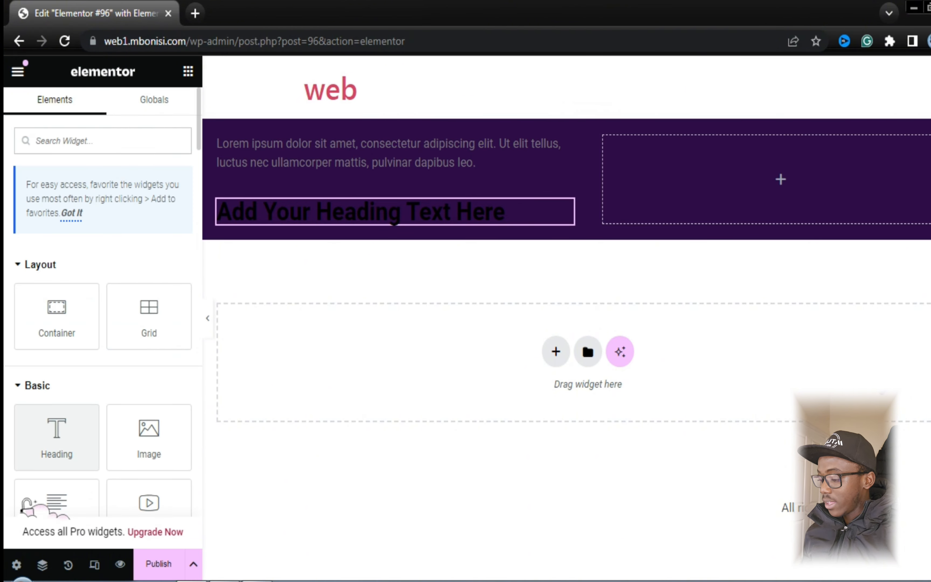
scroll(56, 437, down, 1)
drag(56, 437, 327, 215)
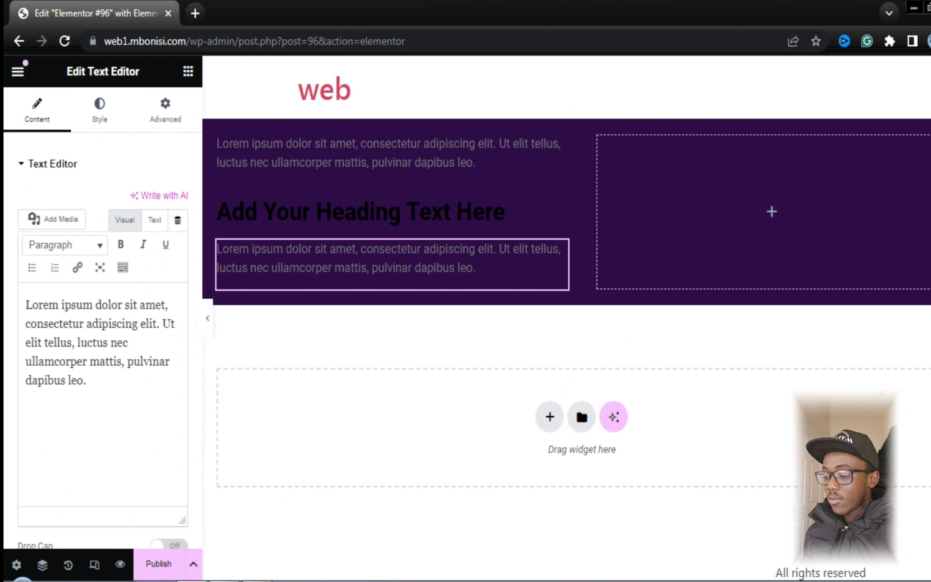
Step: Copy "Transforming Ideas into Stunning Visuals" from the Notepad file and use it to replace the heading's title
key(alt+Tab)
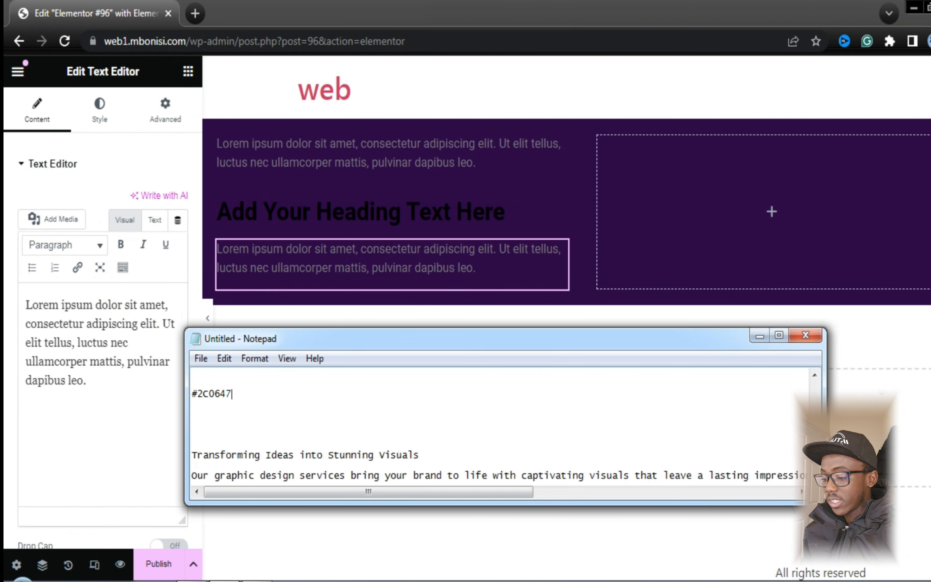
drag(419, 455, 192, 455)
key(ctrl+c)
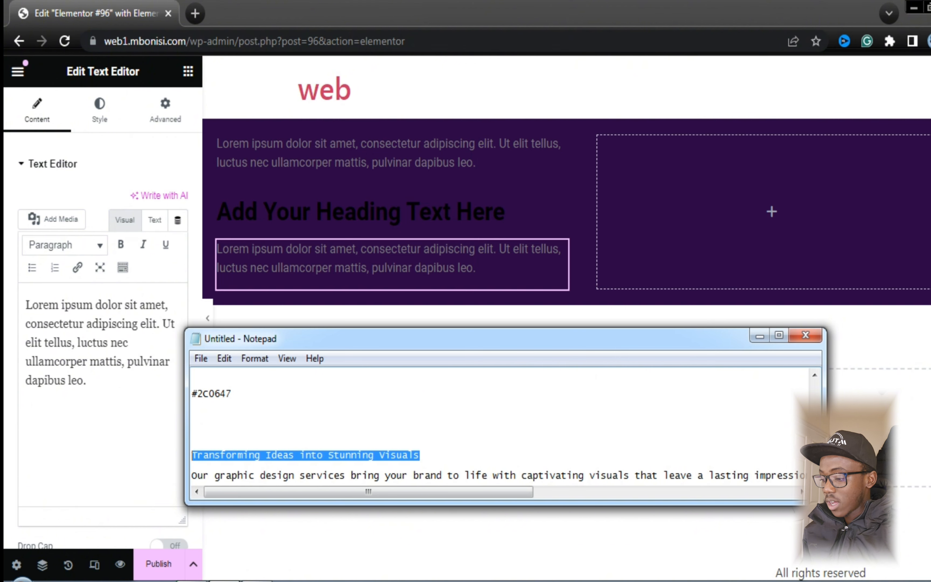
click(506, 211)
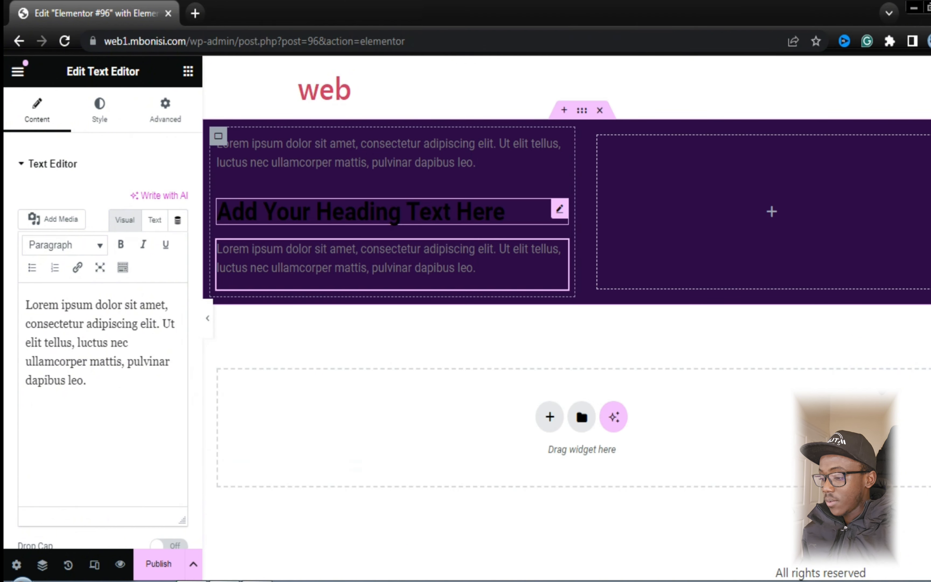
click(129, 220)
key(ctrl+a)
key(ctrl+v)
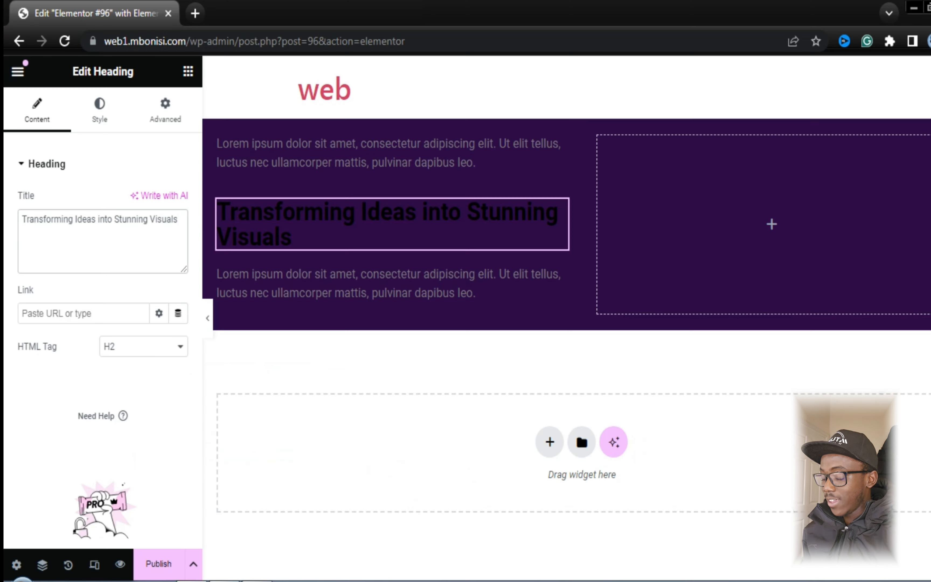
Step: Copy the "Our graphic design services..." paragraph from the Notepad file and use it to replace the text below the heading
key(alt+Tab)
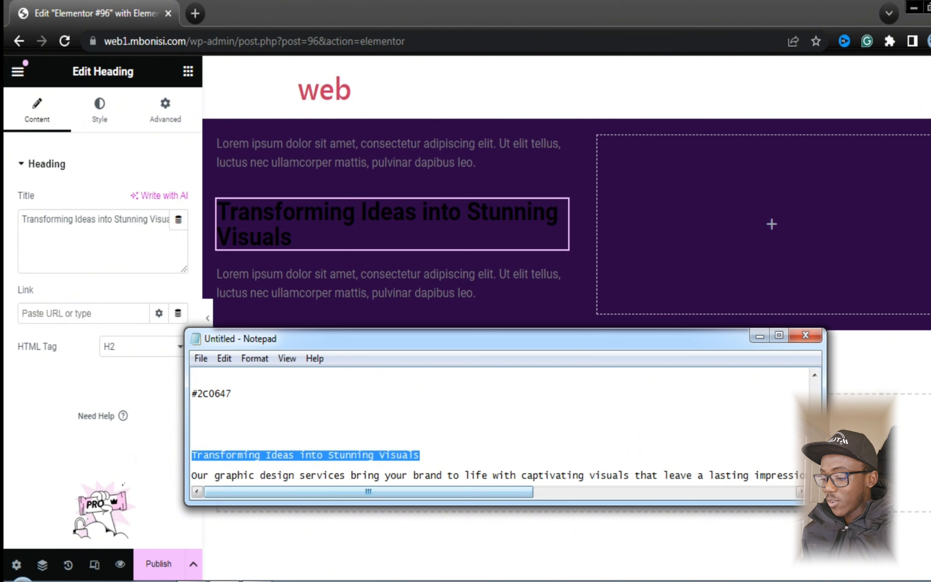
drag(192, 475, 811, 476)
key(ctrl+c)
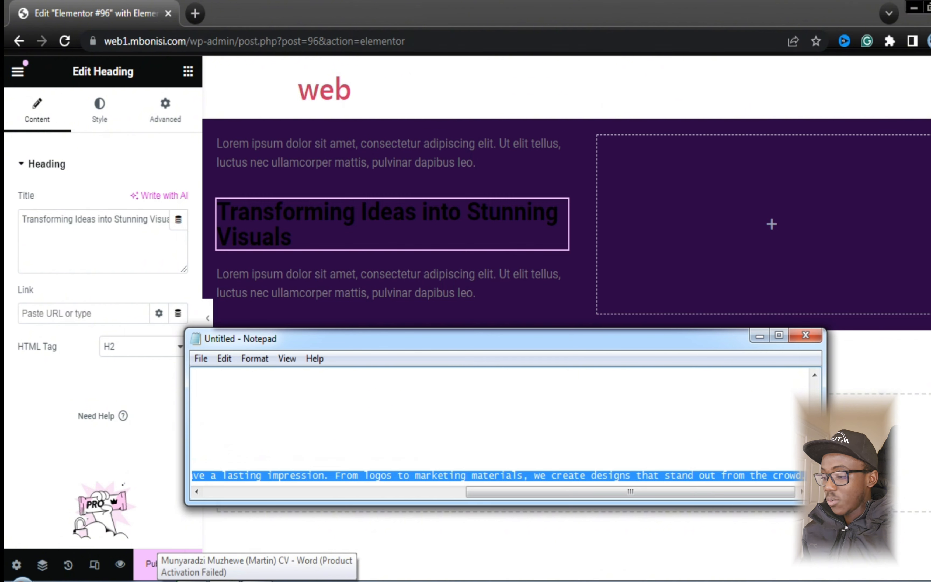
click(476, 292)
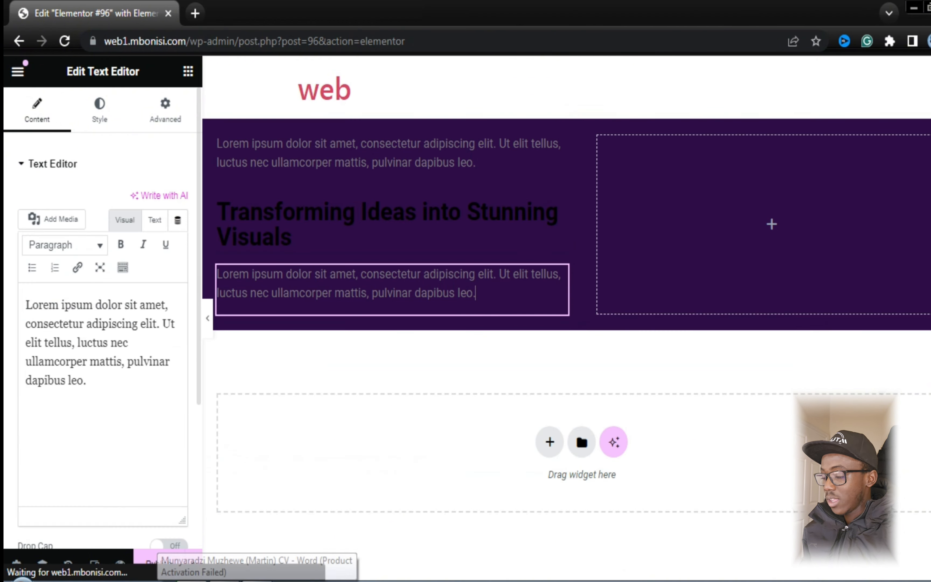
key(ctrl+a)
key(ctrl+v)
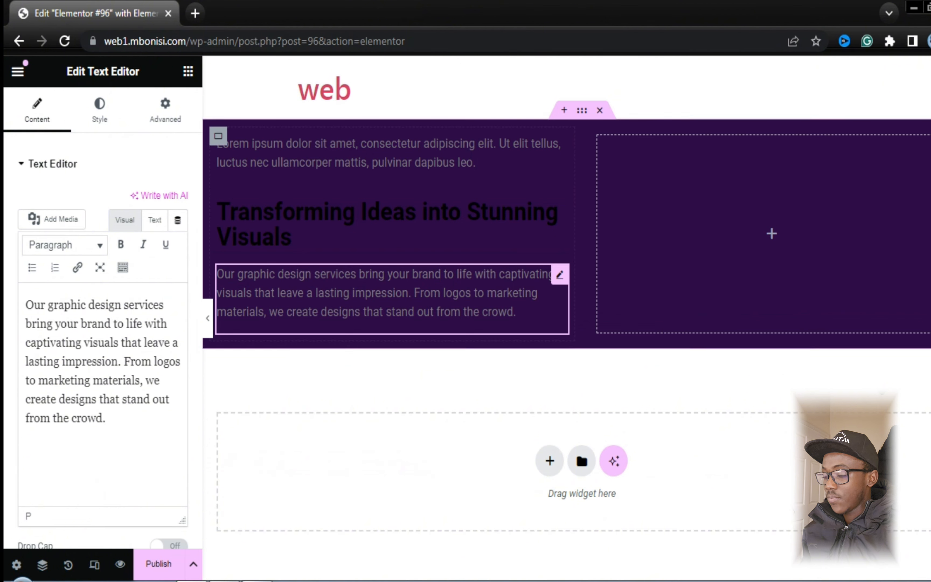
Step: Replace the placeholder text above the heading with "creative"
click(475, 162)
click(146, 324)
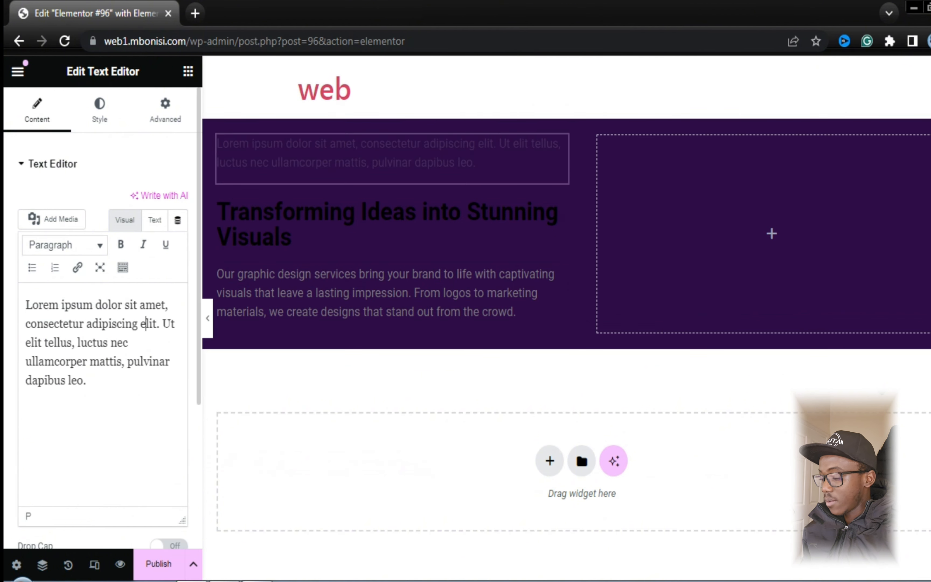
key(ctrl+a)
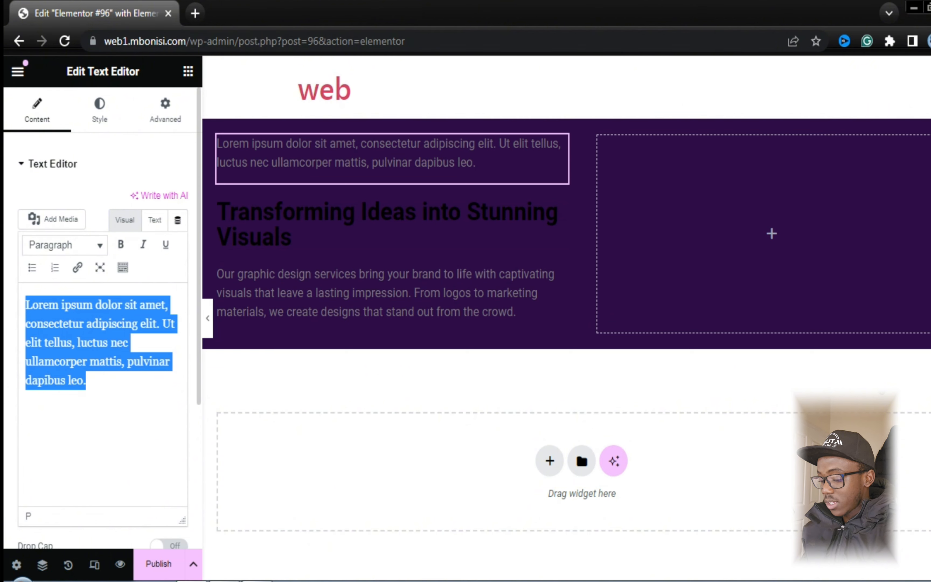
text(CREAT)
key(BackSpace)
key(BackSpace)
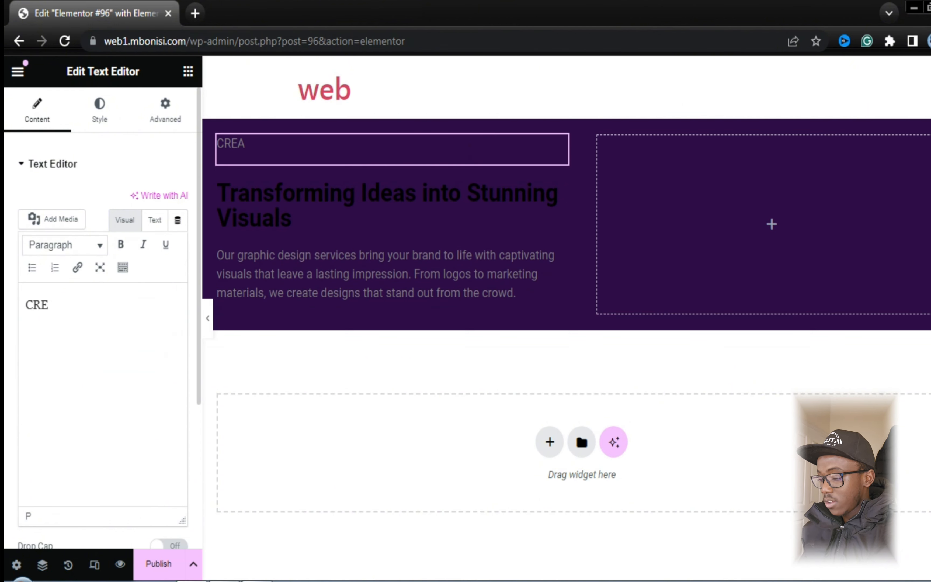
key(BackSpace)
key(BackSpace)
key(BackSpace)
text(cre)
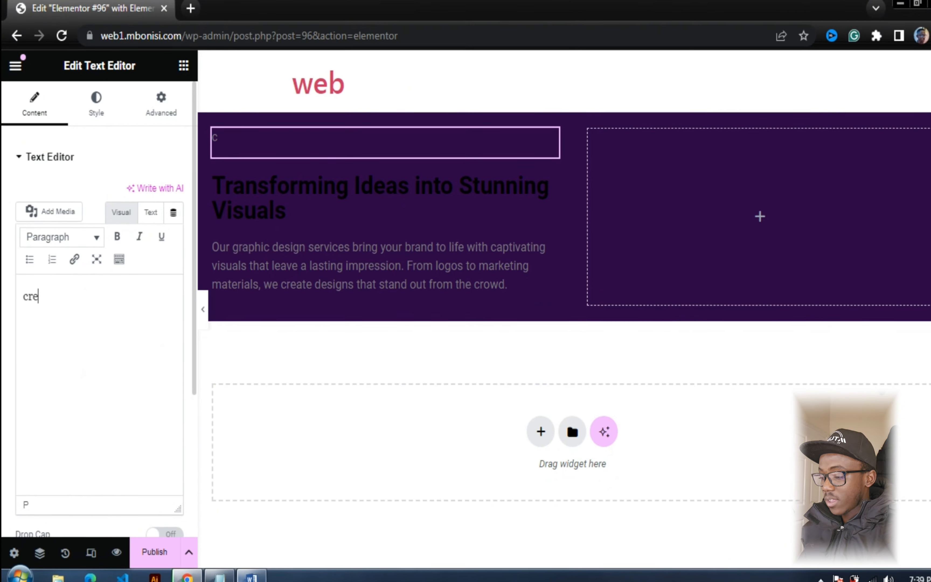
text(ative)
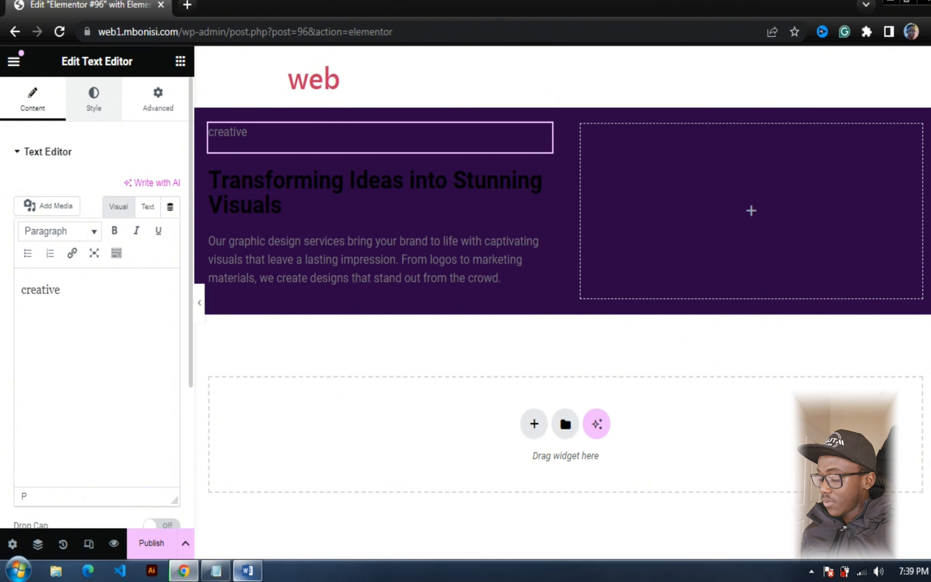
Step: Set the text color of the "creative" text to #FFFFFF
click(94, 100)
click(171, 220)
text(#FFFFFF)
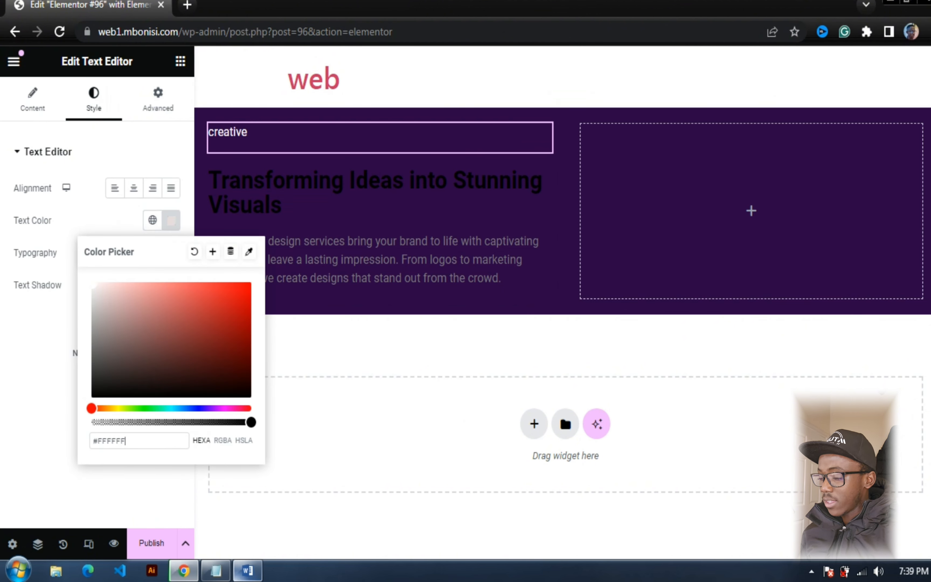
Step: Set the text color of the "Transforming Ideas into Stunning Visuals" heading to #FFFFFF
click(281, 204)
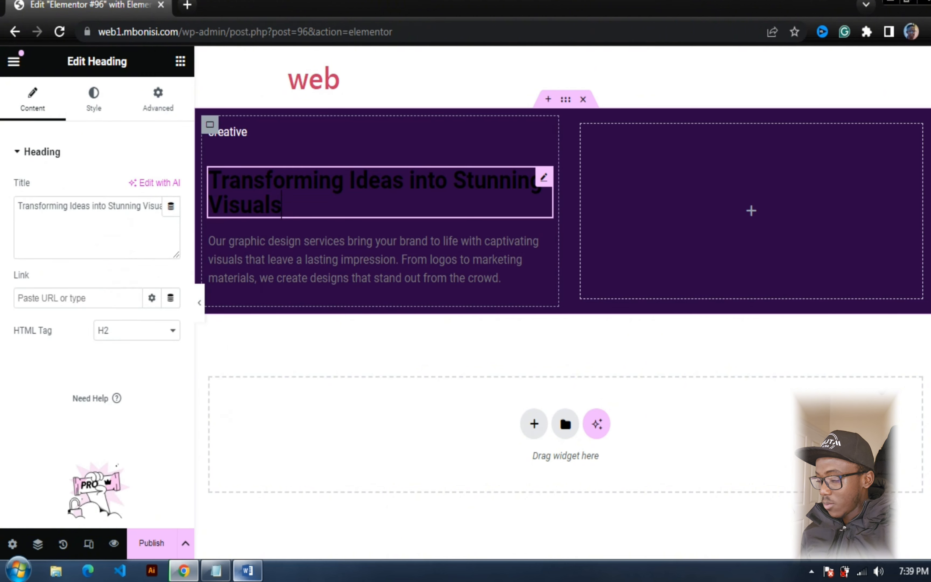
click(93, 100)
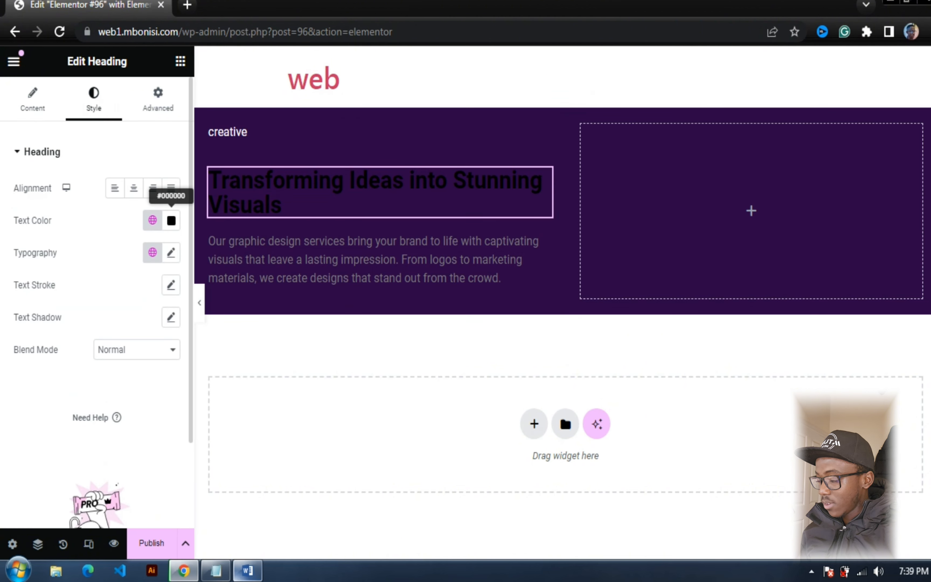
click(171, 220)
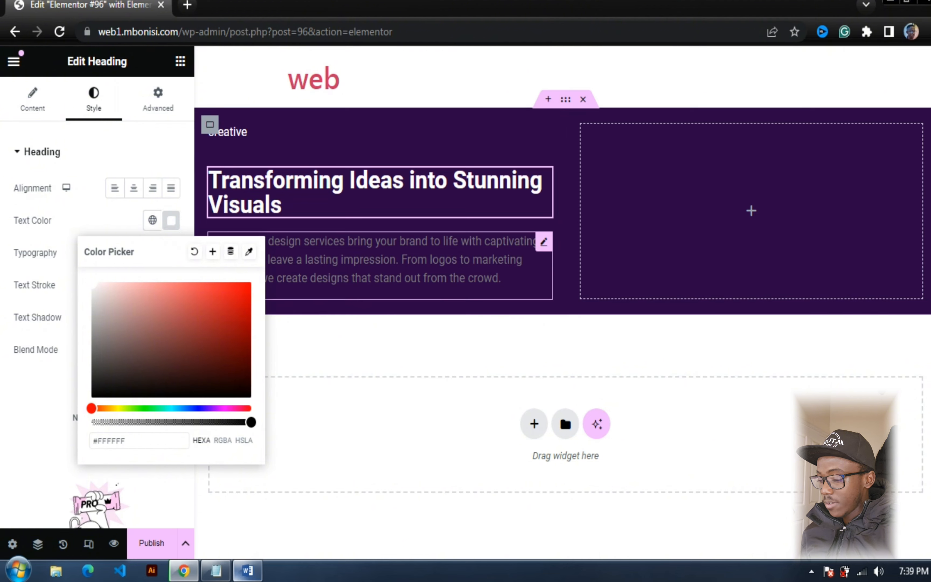
Step: Change the text color of the paragraph below the heading to white
click(385, 261)
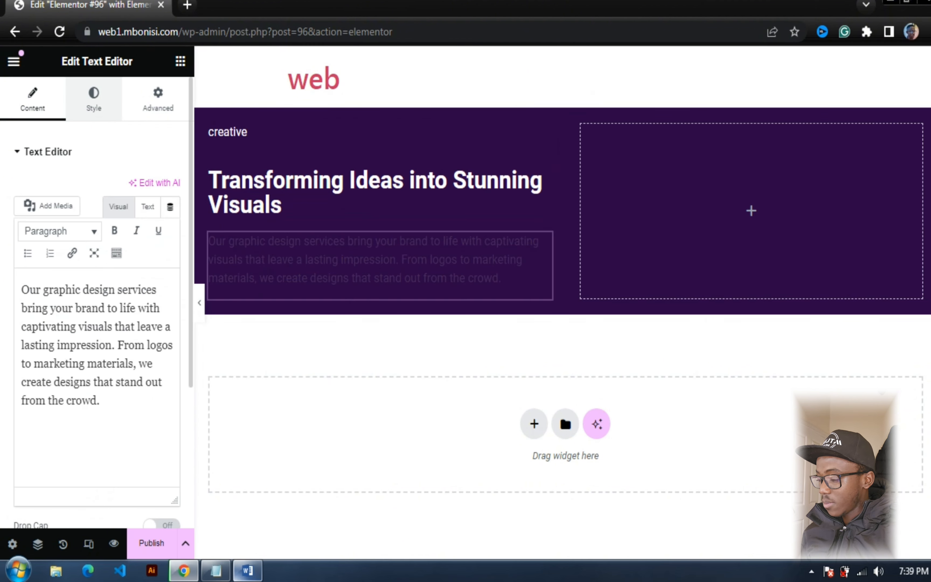
click(94, 98)
click(171, 220)
click(93, 283)
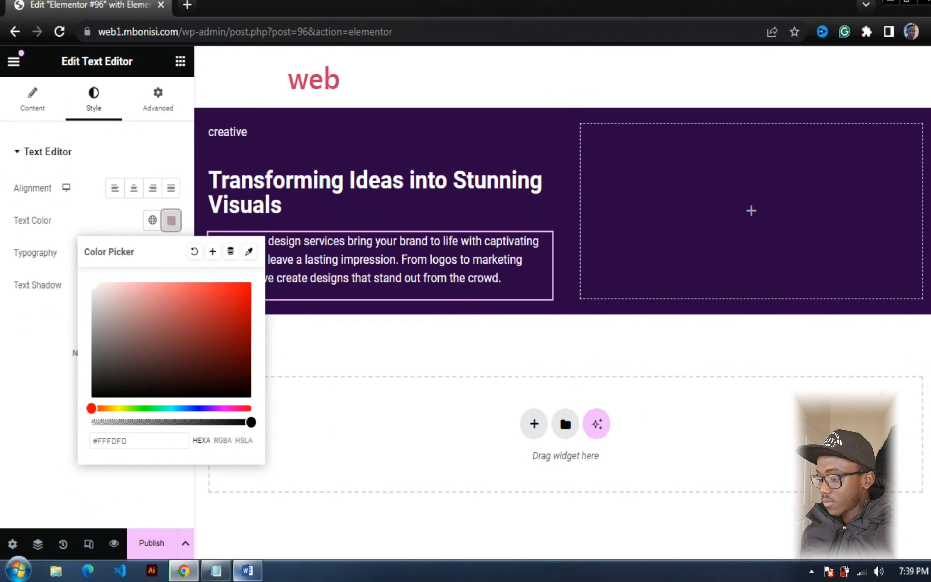
click(513, 280)
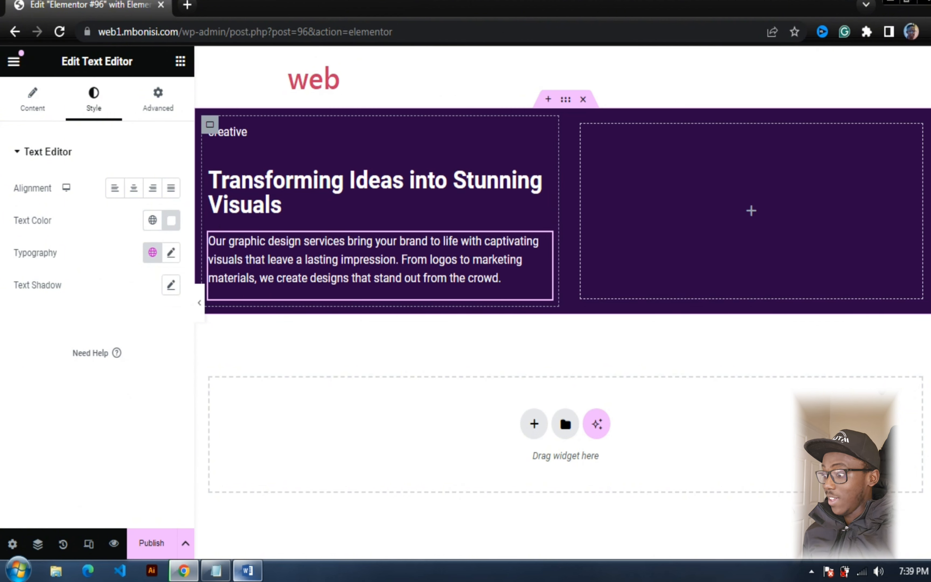
Step: Add a container below the paragraph in the left column and set its direction to Row - horizontal
click(180, 61)
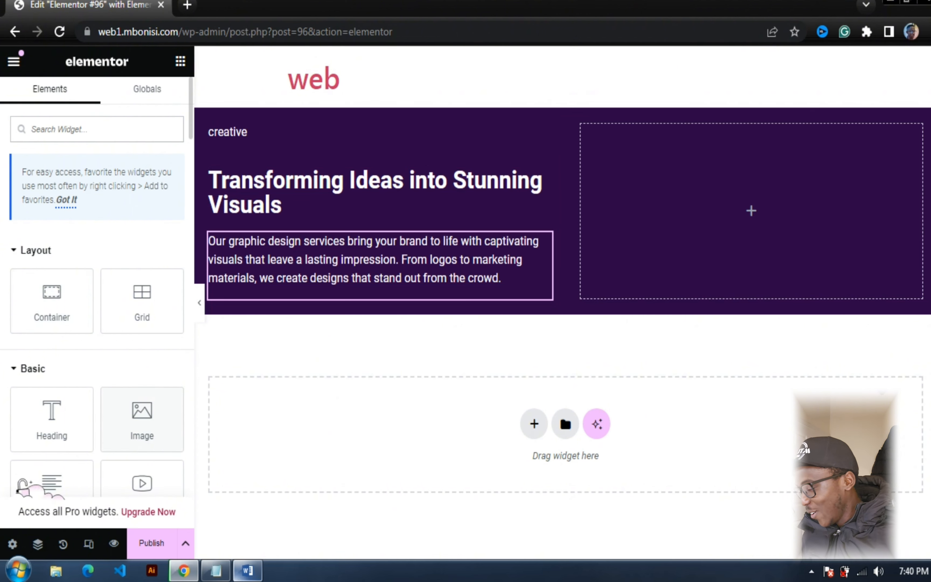
drag(51, 298, 314, 271)
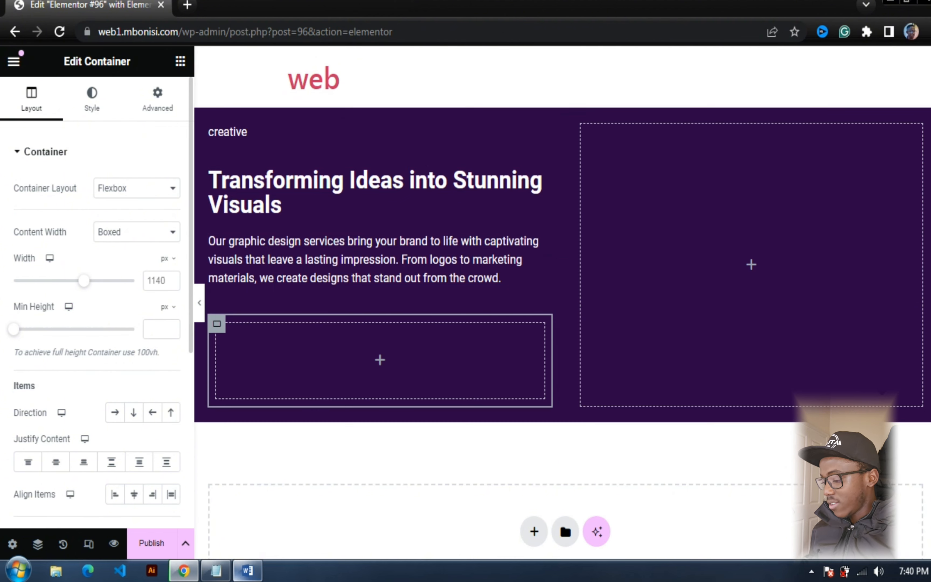
click(114, 412)
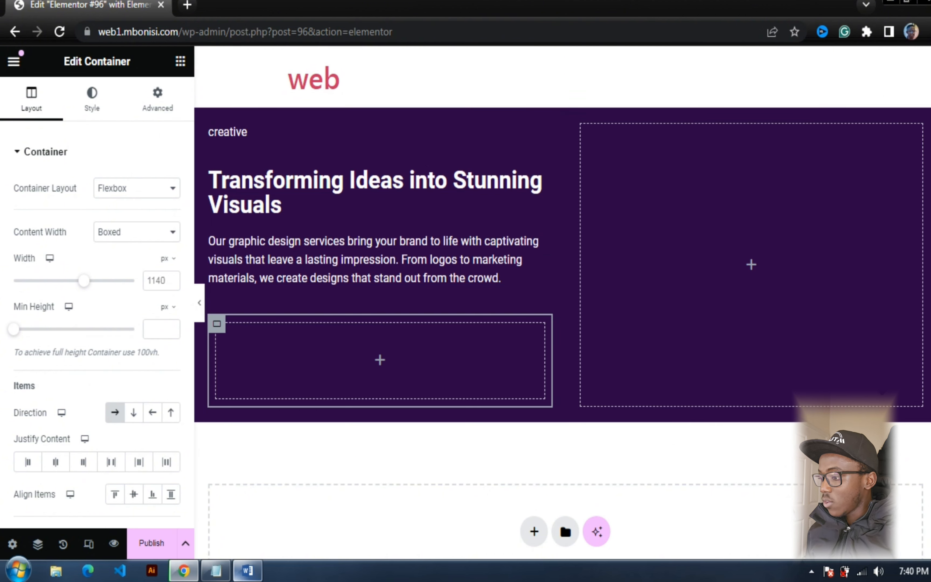
Step: Add a Button widget to the new container below the paragraph and duplicate it
click(180, 61)
scroll(51, 416, down, 2)
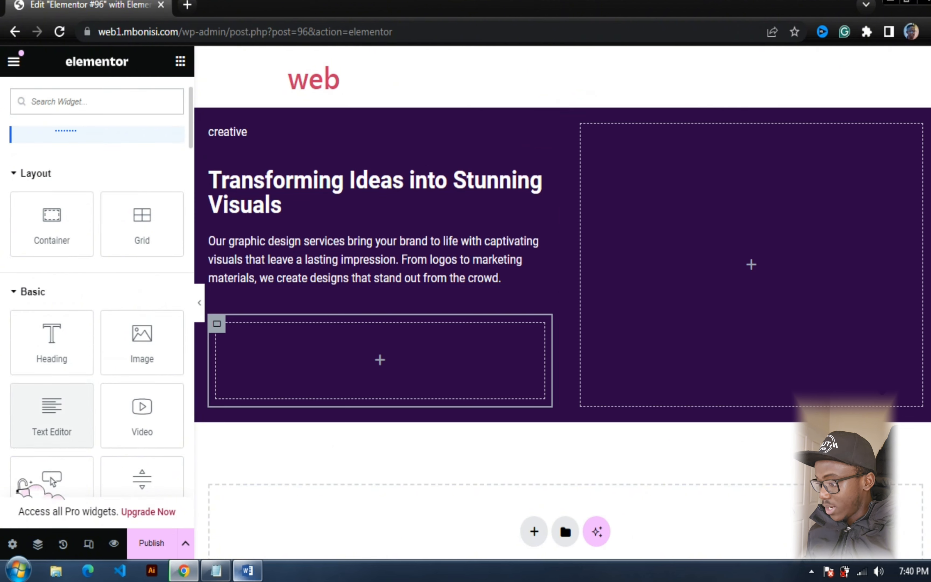
drag(51, 416, 277, 354)
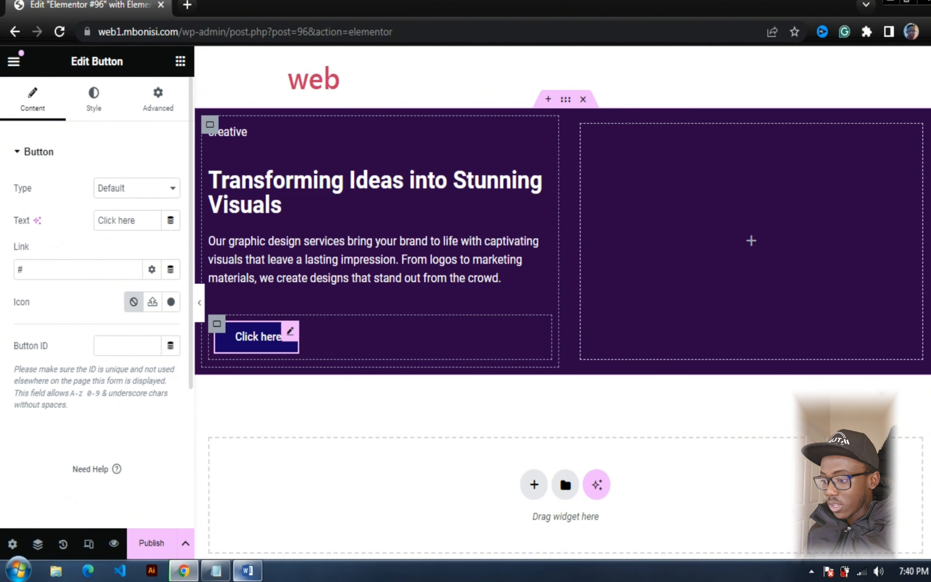
right_click(284, 336)
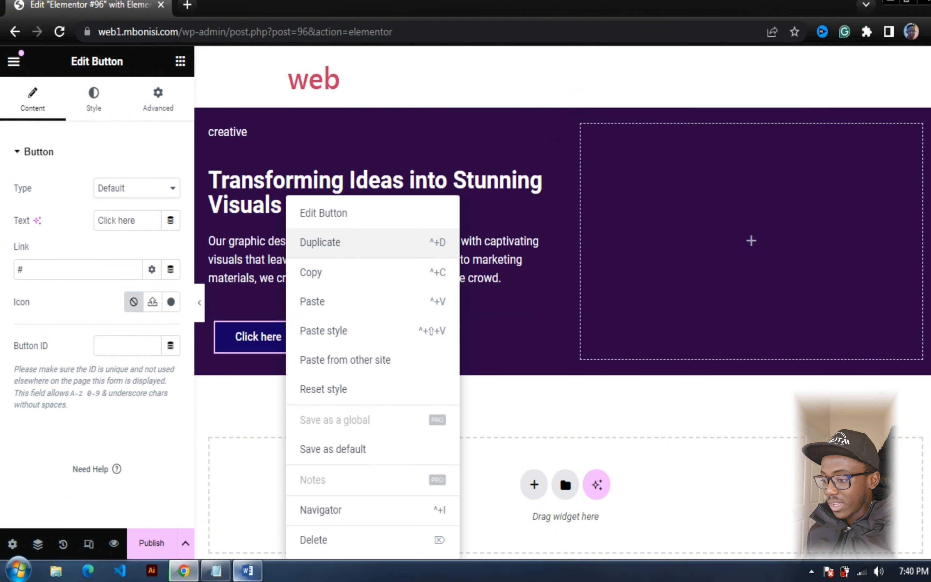
click(323, 242)
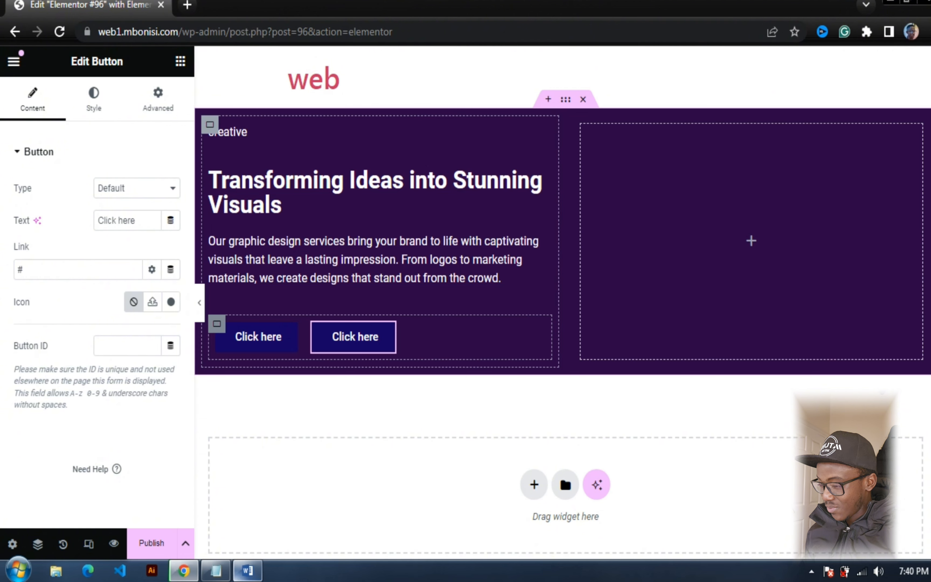
click(216, 324)
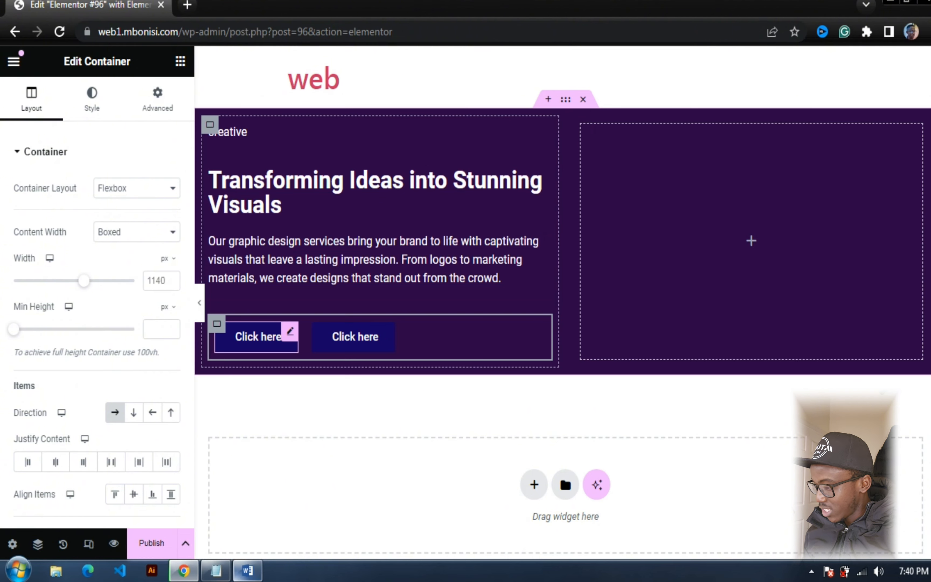
Step: Make the first button's background color fully transparent
click(258, 336)
click(94, 99)
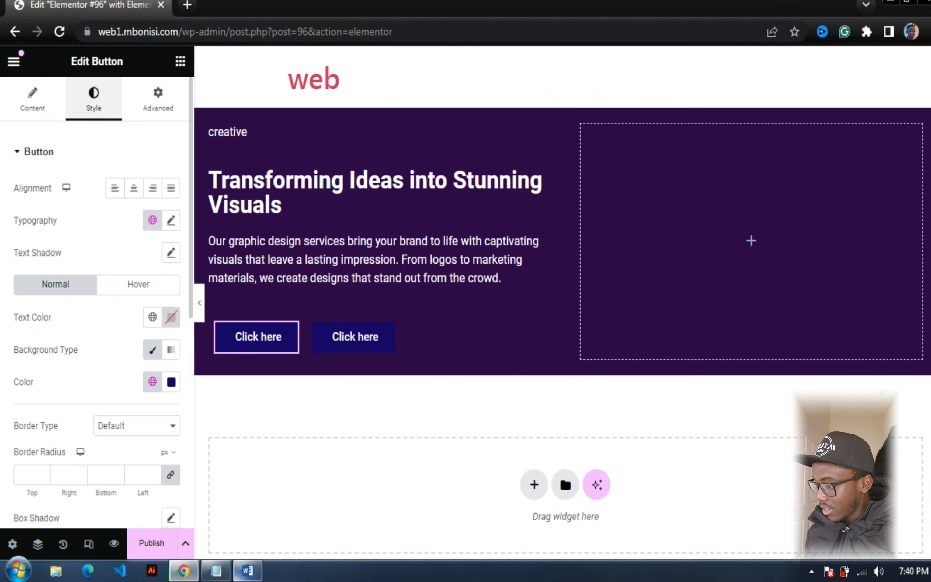
click(171, 382)
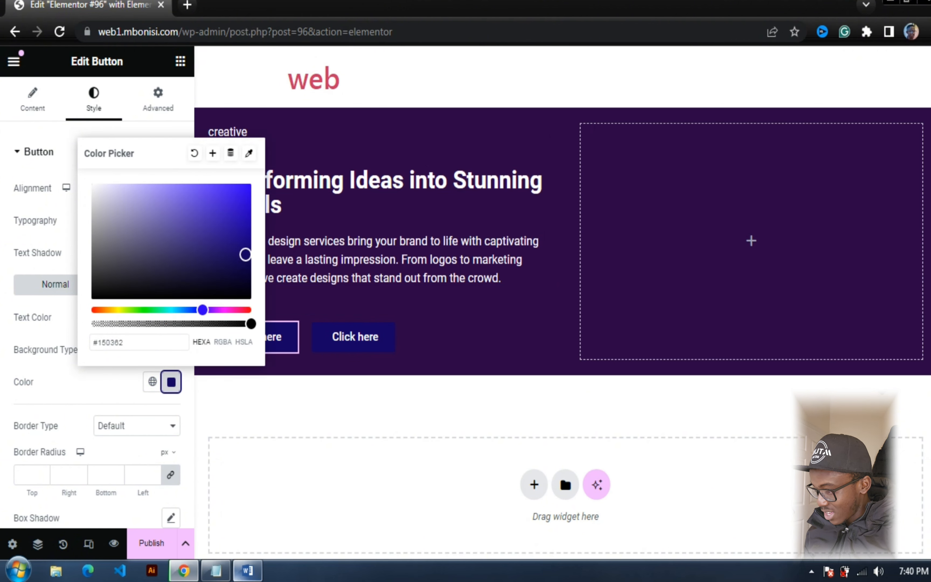
click(171, 382)
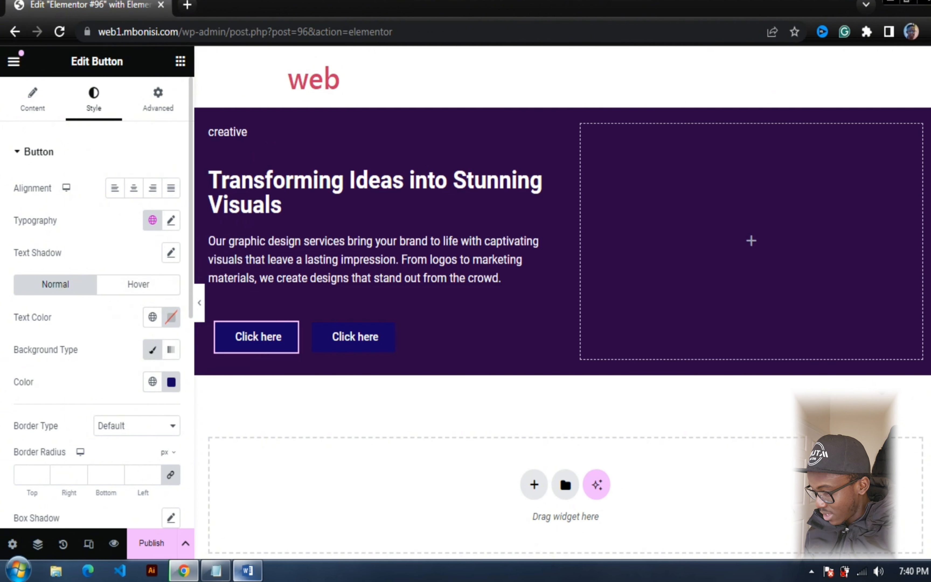
click(172, 382)
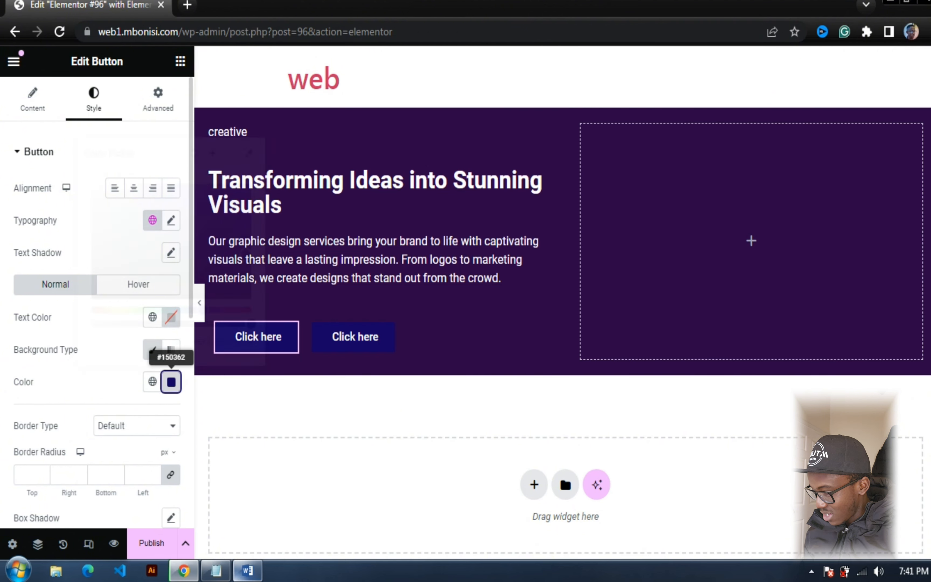
key(BackSpace)
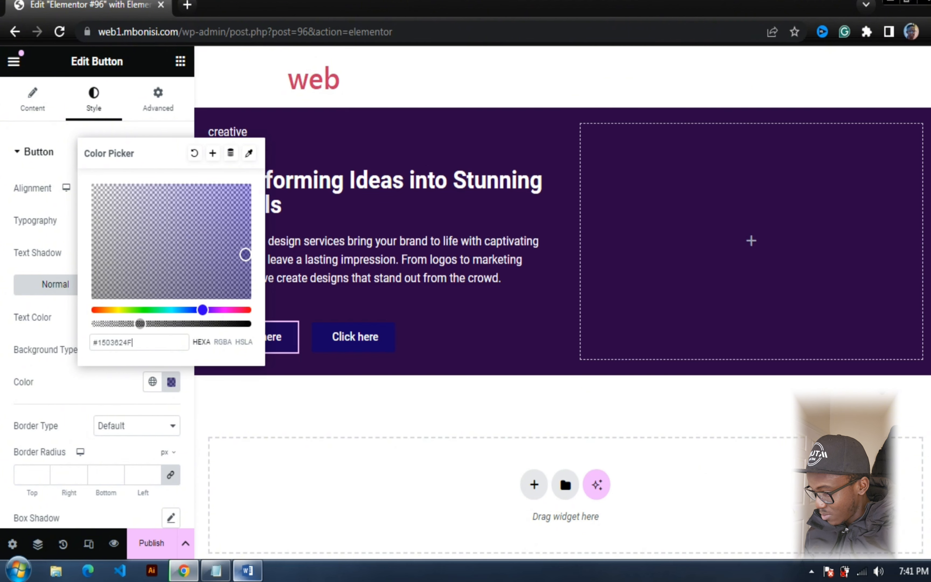
key(Escape)
Step: Set the first button's border type to Solid
scroll(96, 308, down, 4)
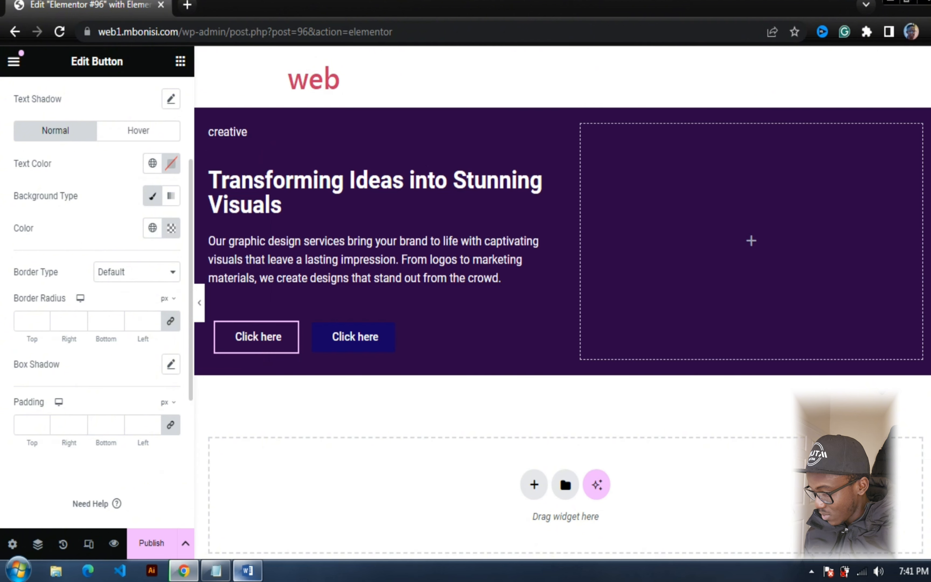
click(134, 272)
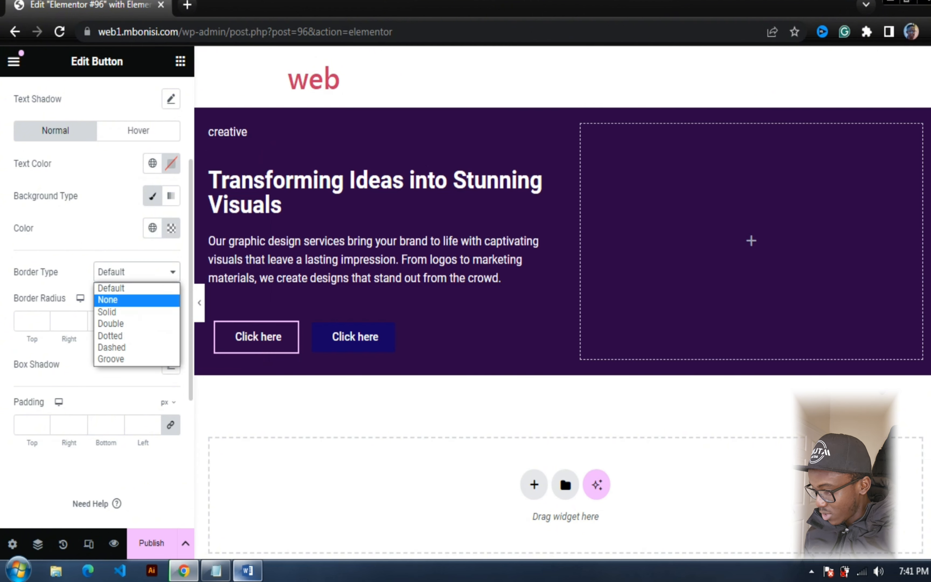
key(Down)
key(Return)
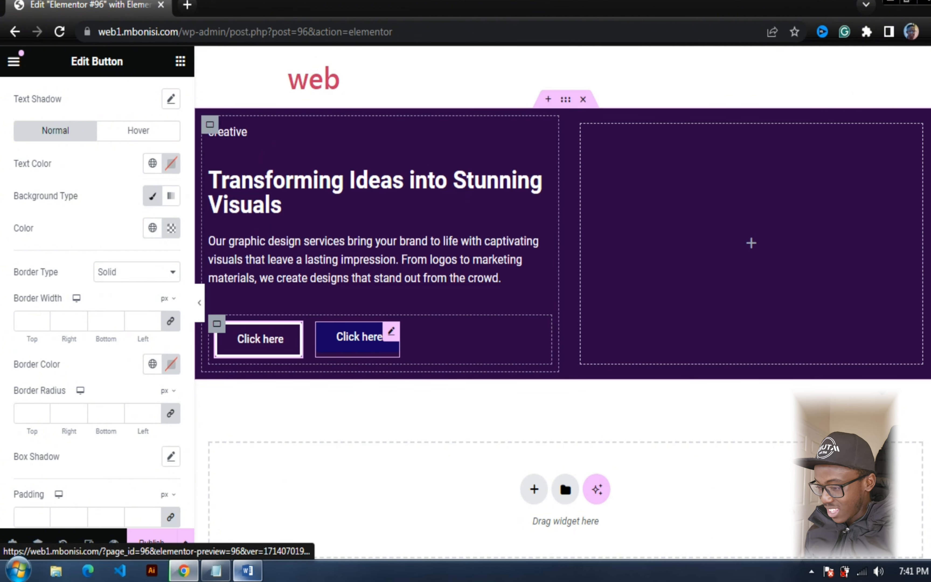
Step: Add the double right-angle icon to the second button and position it after the button text
click(358, 337)
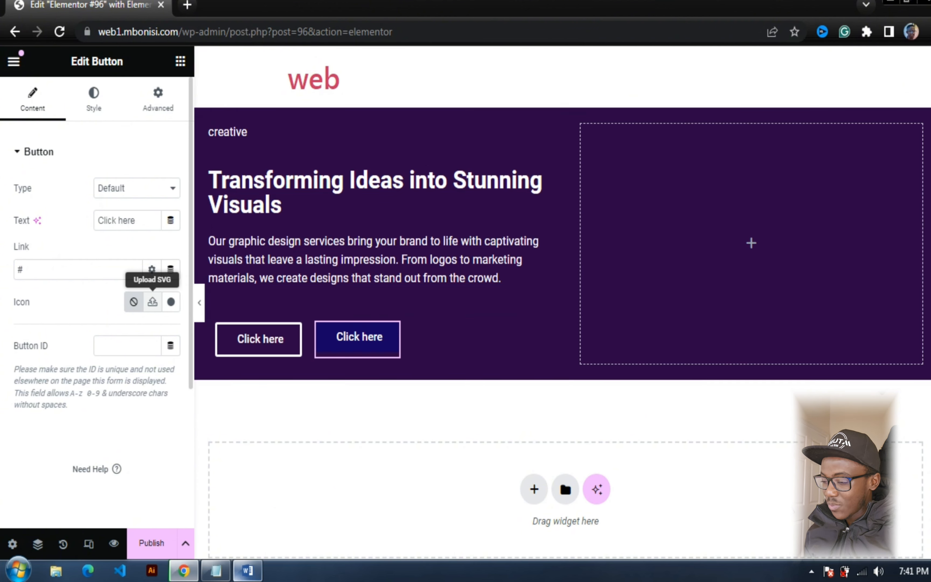
click(171, 302)
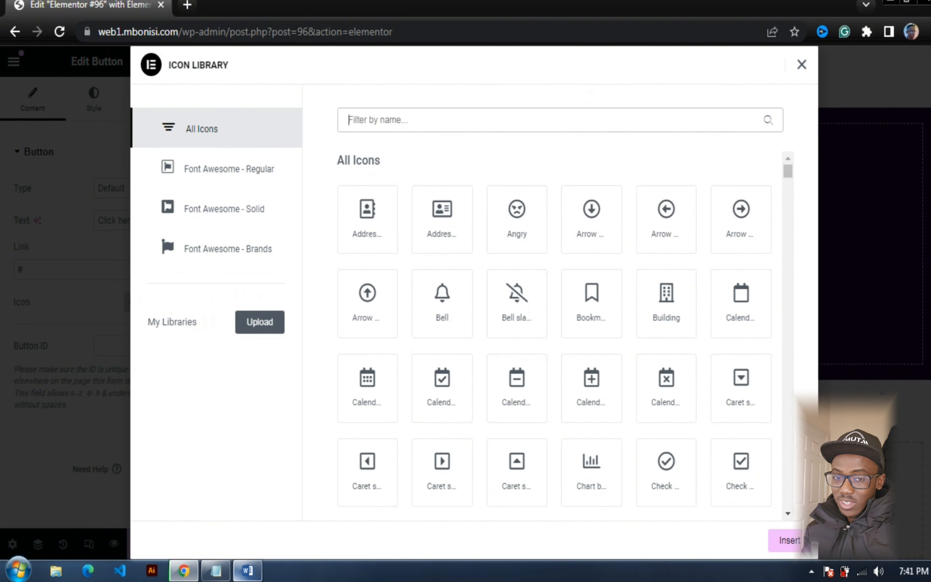
text(right)
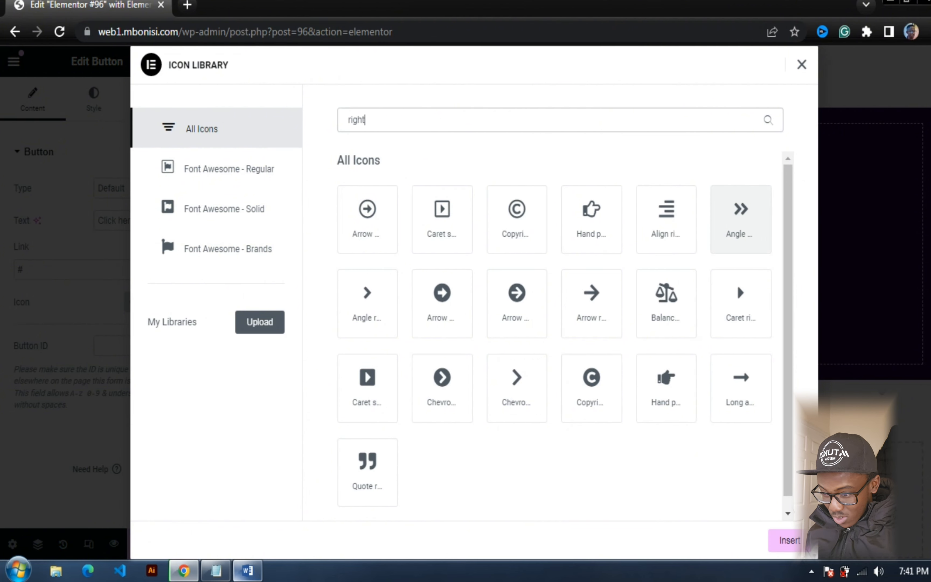
click(740, 219)
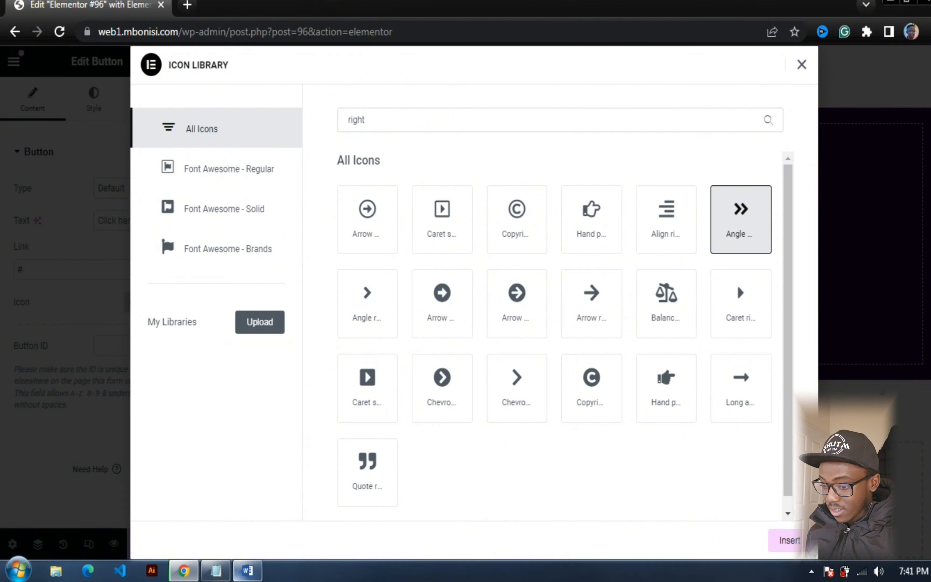
click(790, 540)
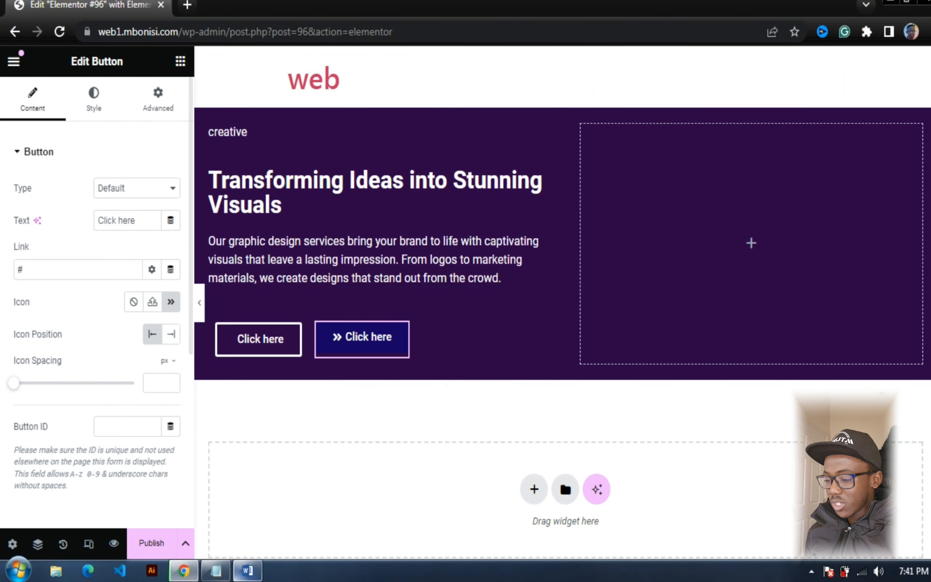
click(171, 334)
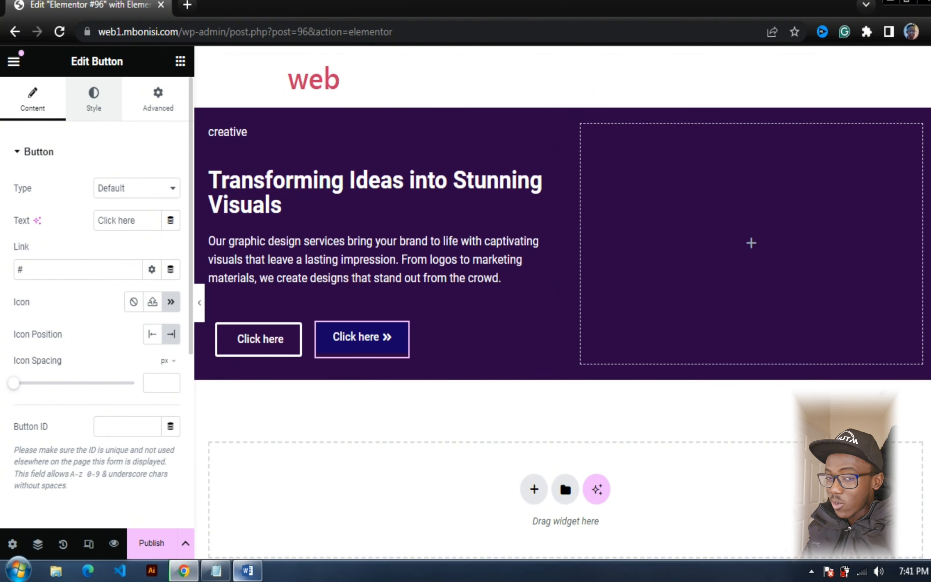
Step: Make the second button's background color fully transparent
click(93, 99)
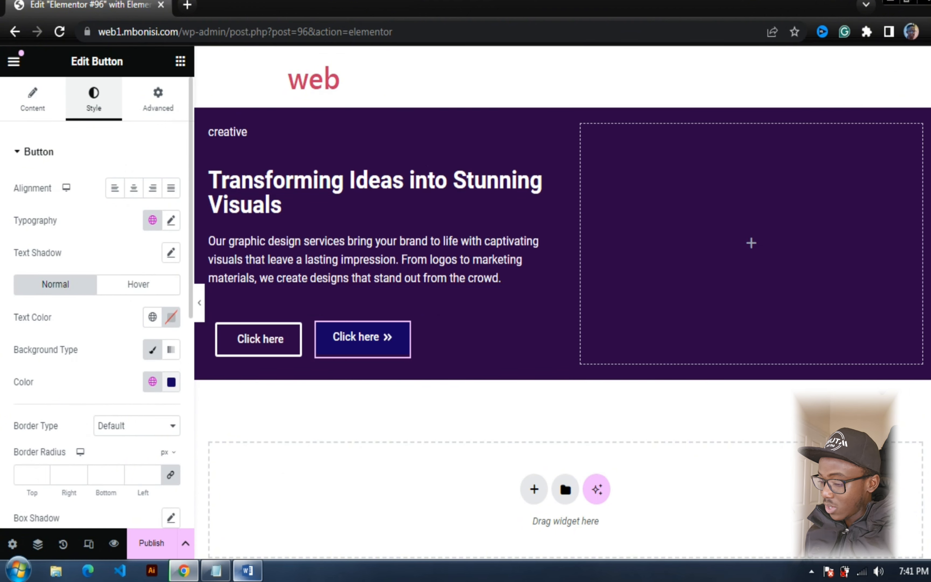
scroll(171, 381, down, 2)
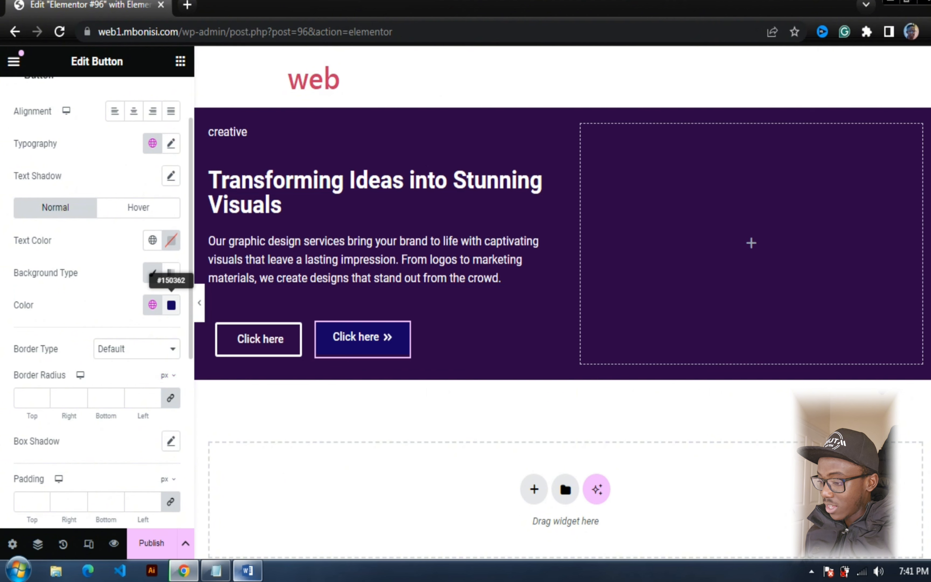
click(171, 304)
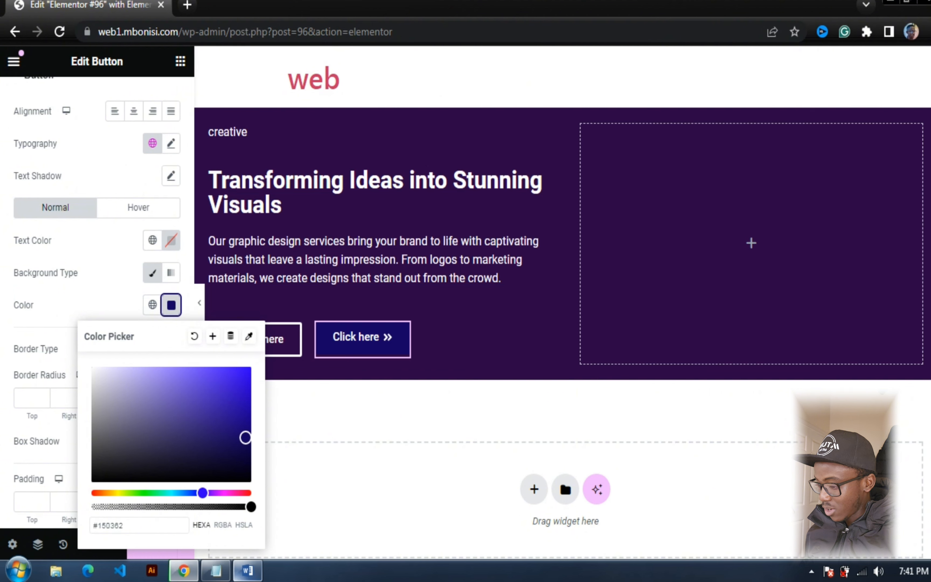
drag(251, 506, 93, 506)
click(504, 281)
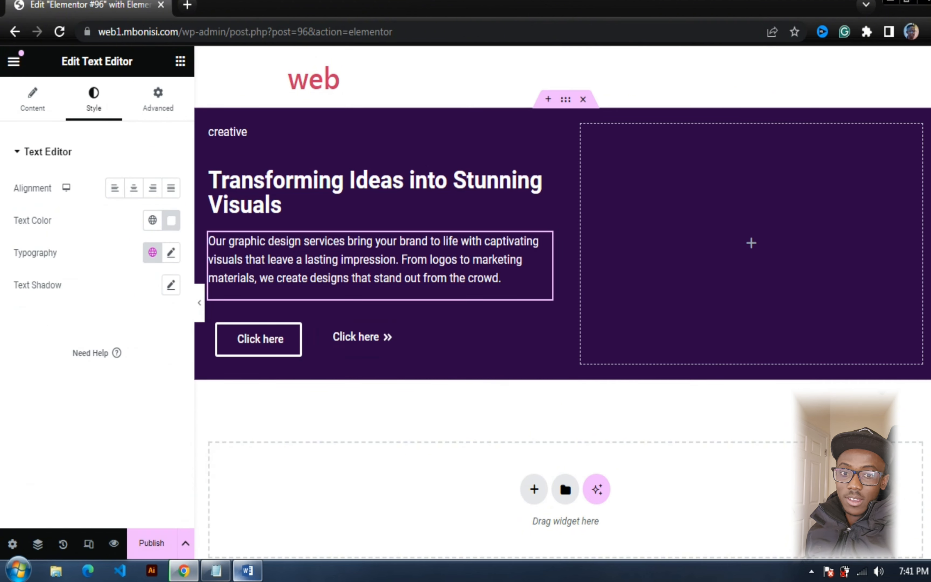
Step: Change the first button's text to "Get Started"
click(260, 339)
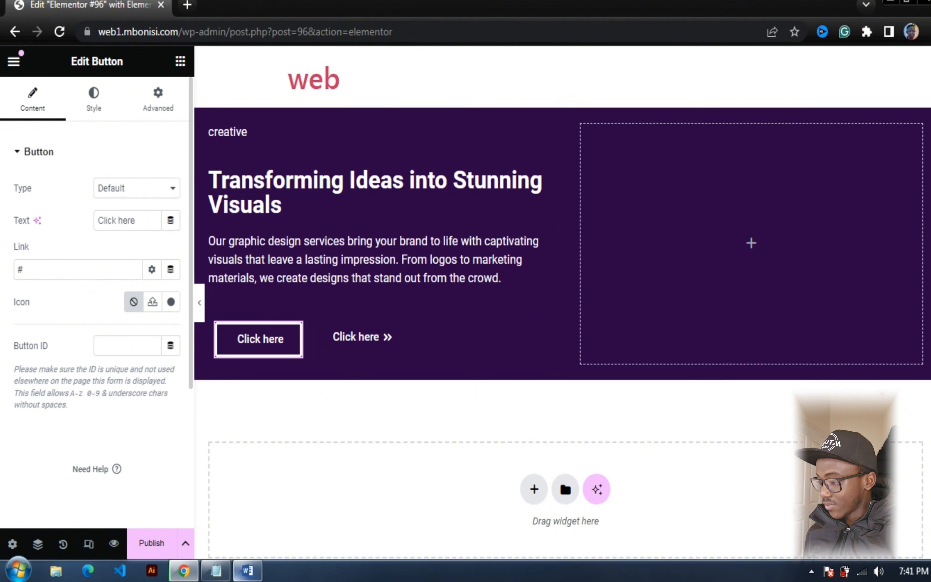
click(142, 221)
key(ctrl+a)
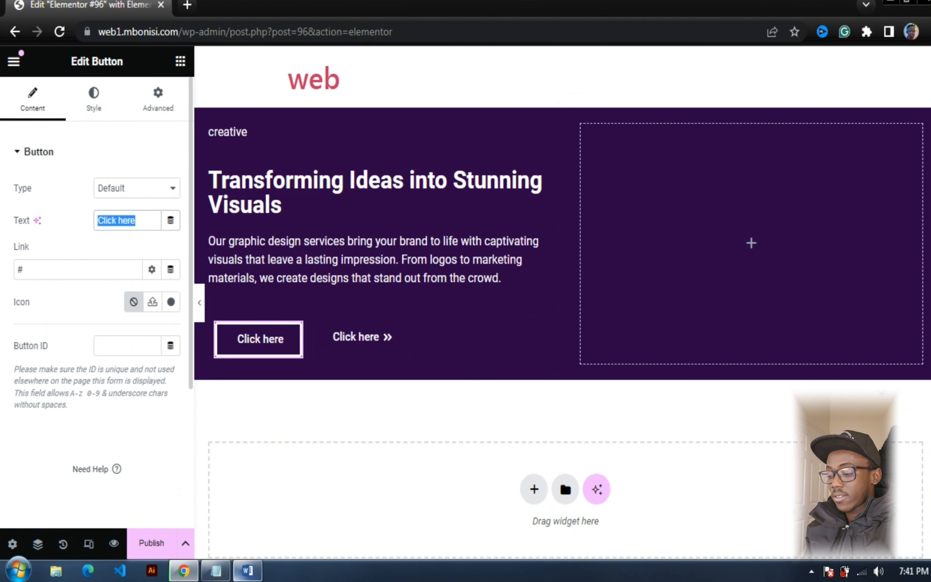
key(BackSpace)
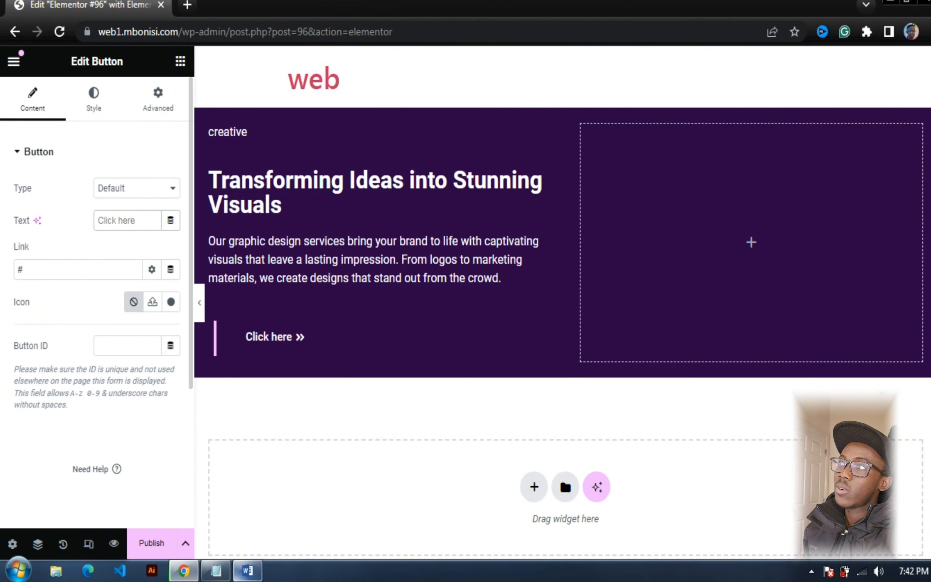
text(Le)
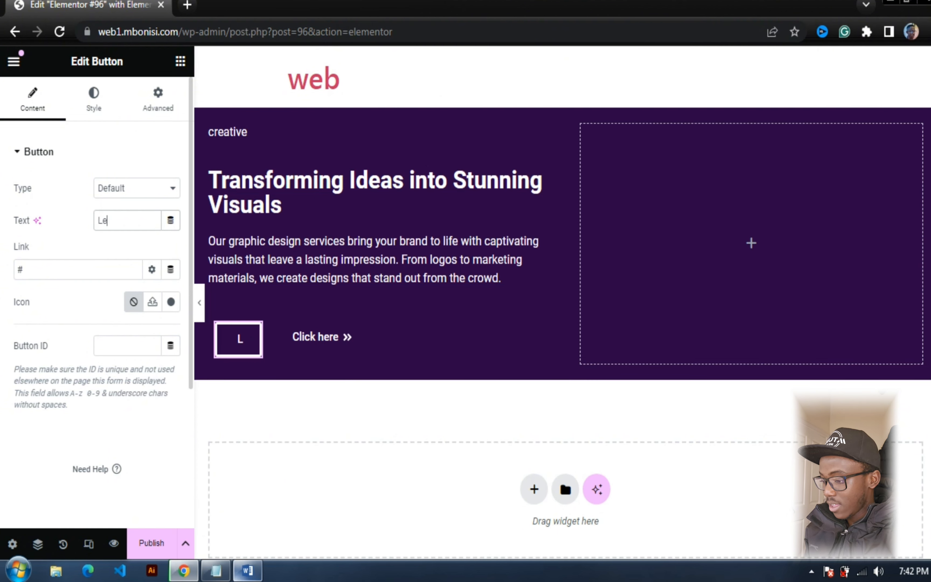
key(BackSpace)
key(BackSpace)
text(Get)
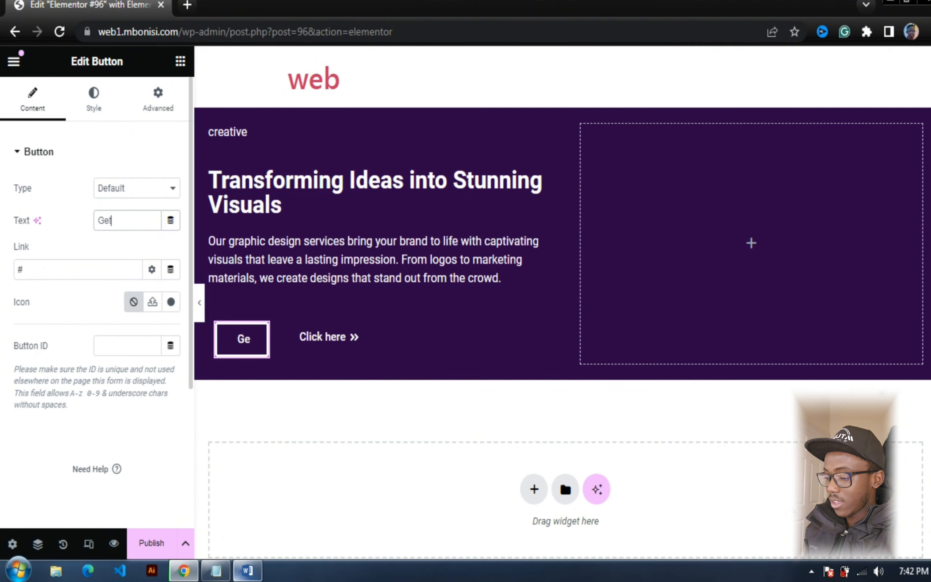
text( Started)
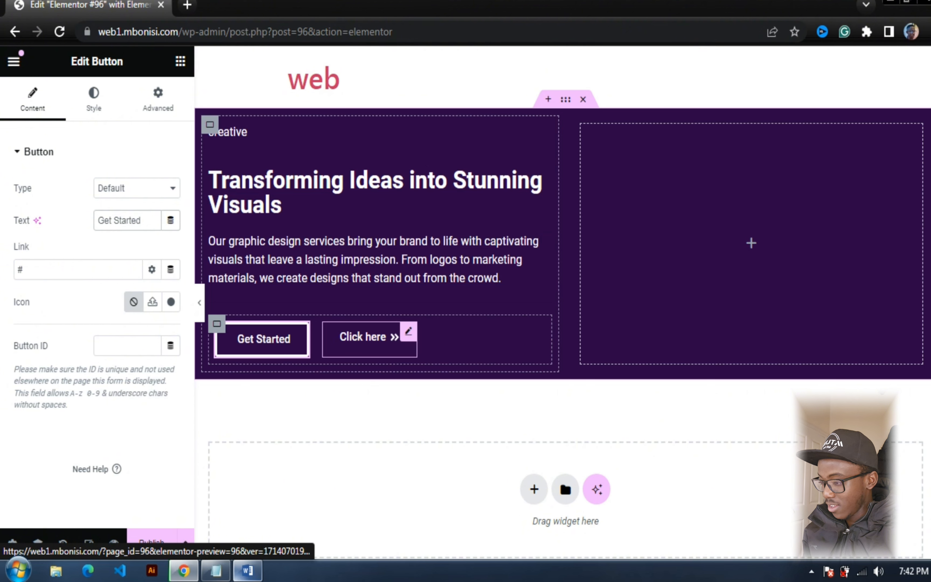
Step: Change the second button's text to "Learn More"
click(367, 337)
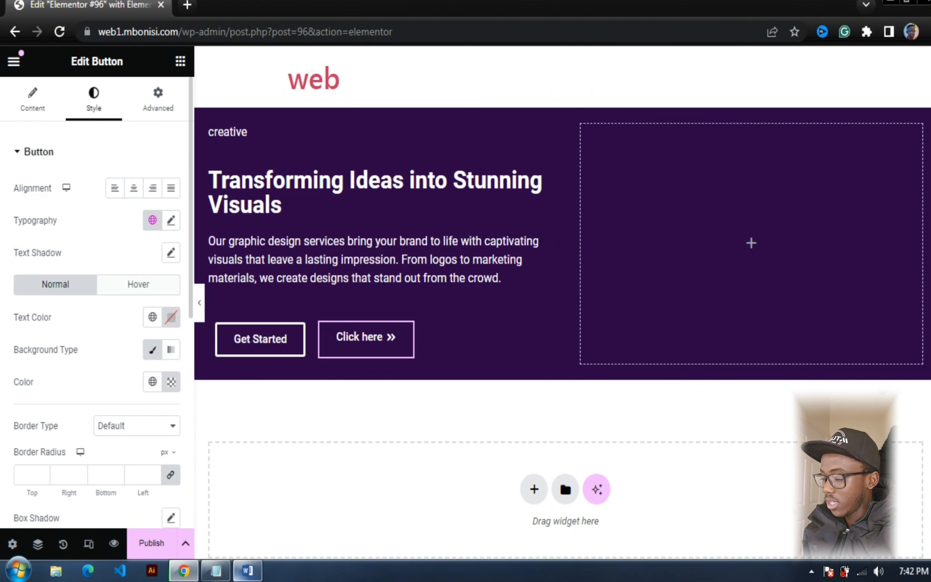
click(33, 100)
click(137, 221)
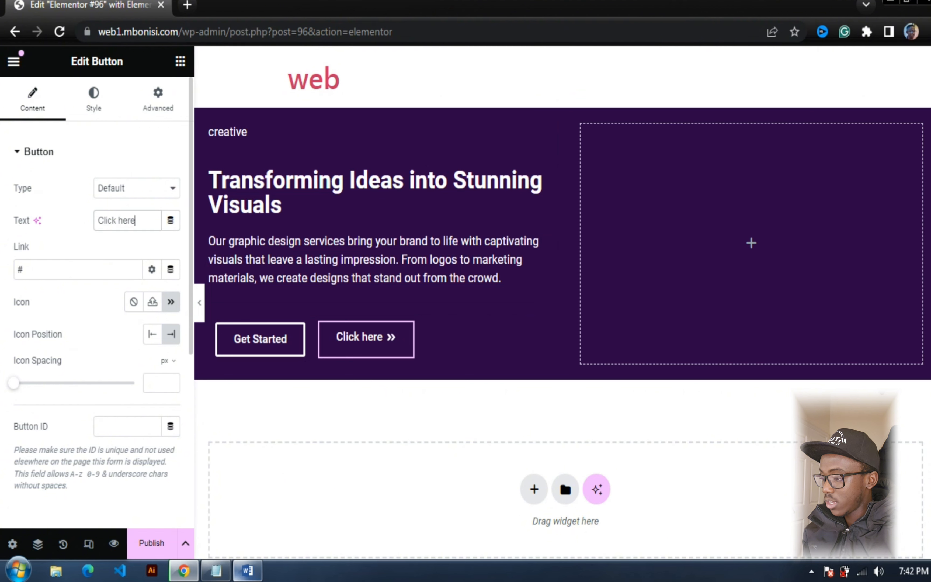
key(ctrl+a)
key(BackSpace)
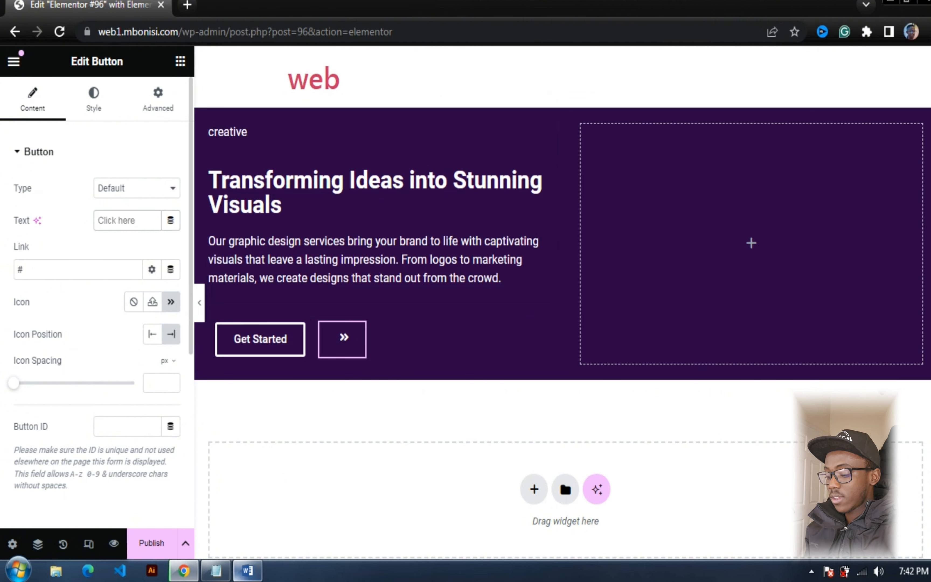
text(Ler)
key(BackSpace)
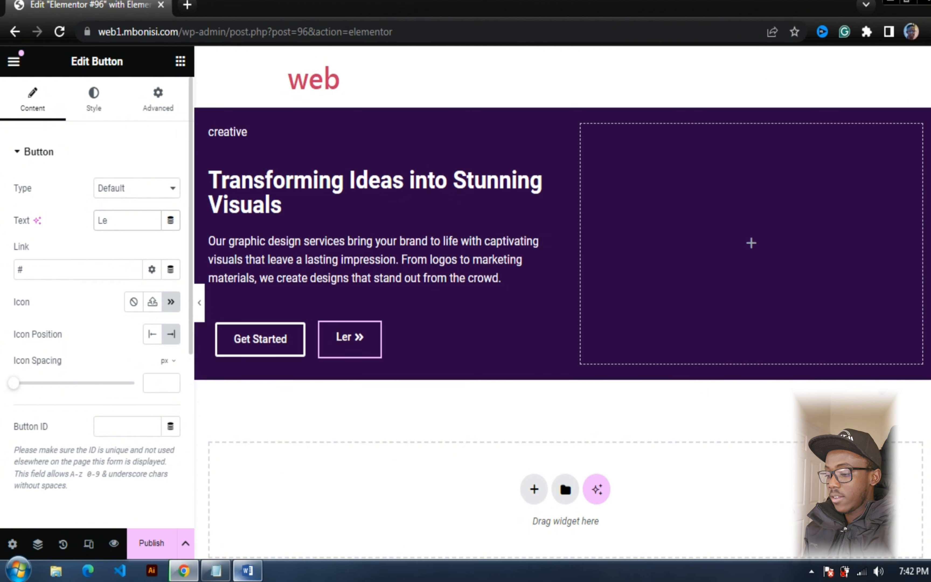
text(arnMore)
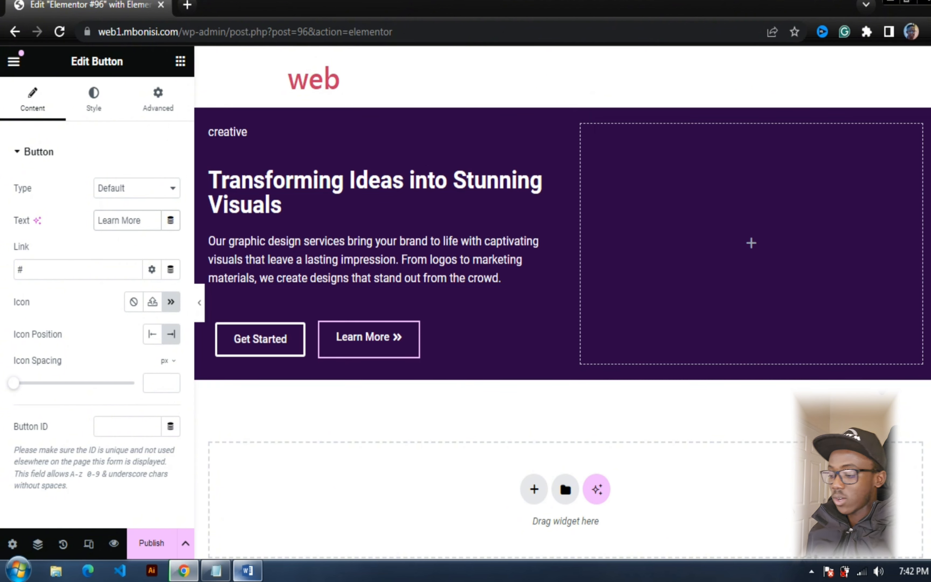
Step: Publish the page and view its live version, returning to the editor
click(151, 543)
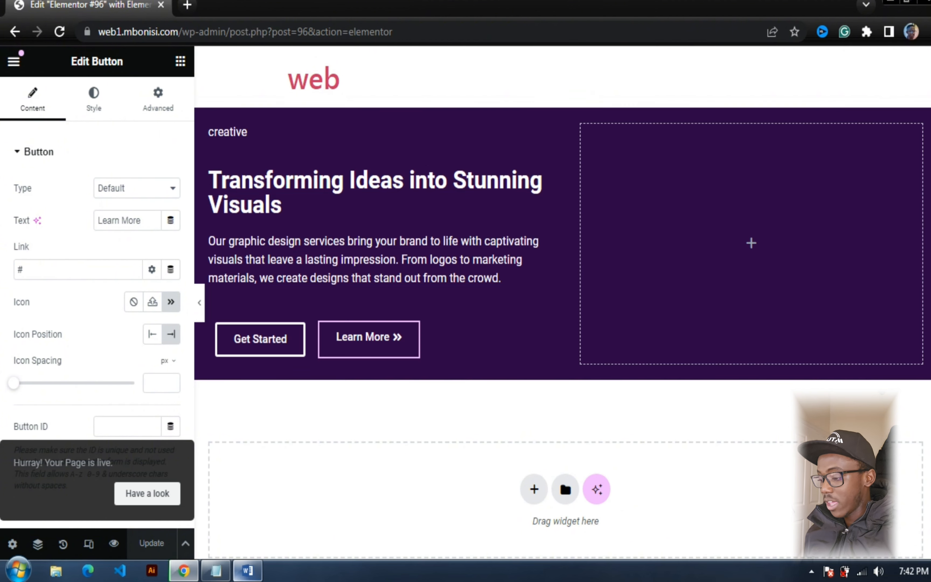
click(147, 493)
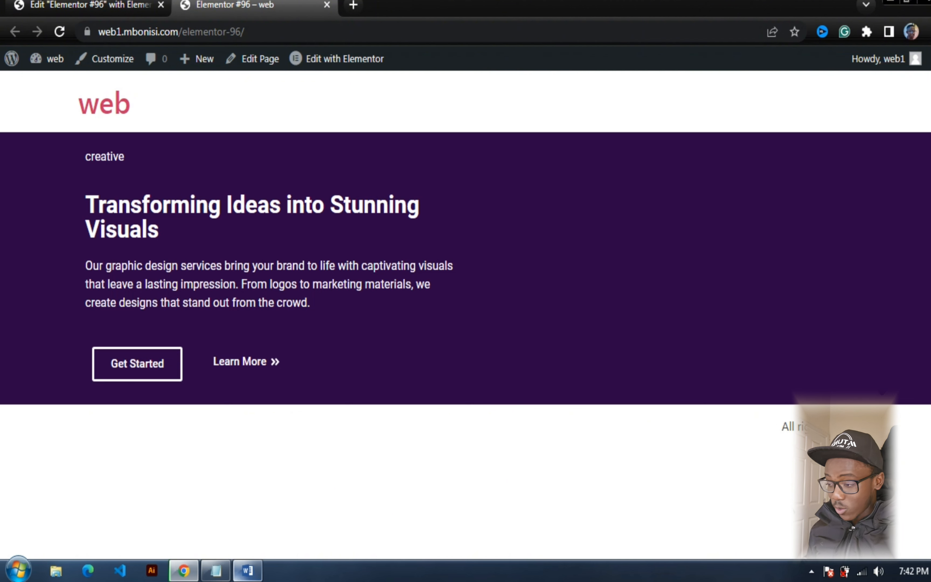
click(90, 5)
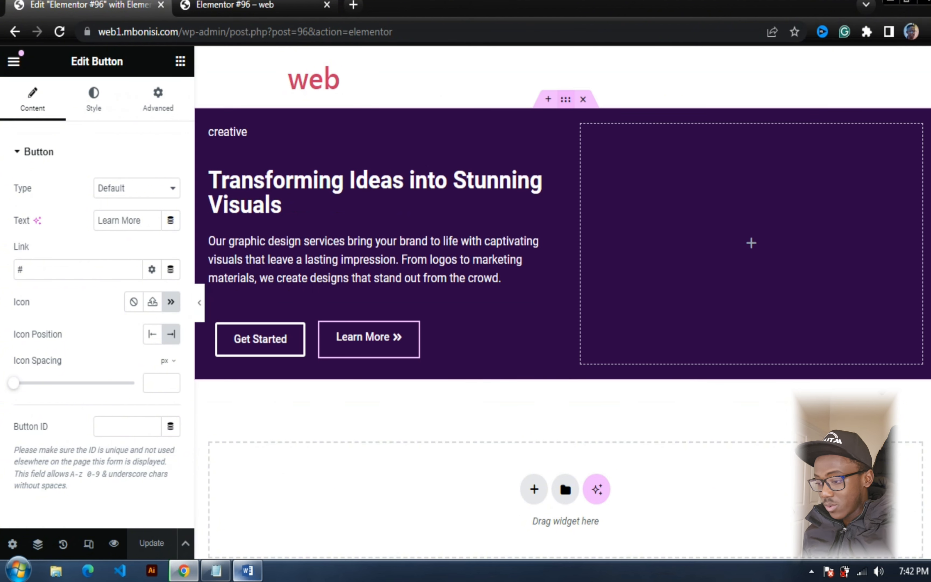
Step: Set the outer hero container's minimum height to 563 px and update the page
click(566, 100)
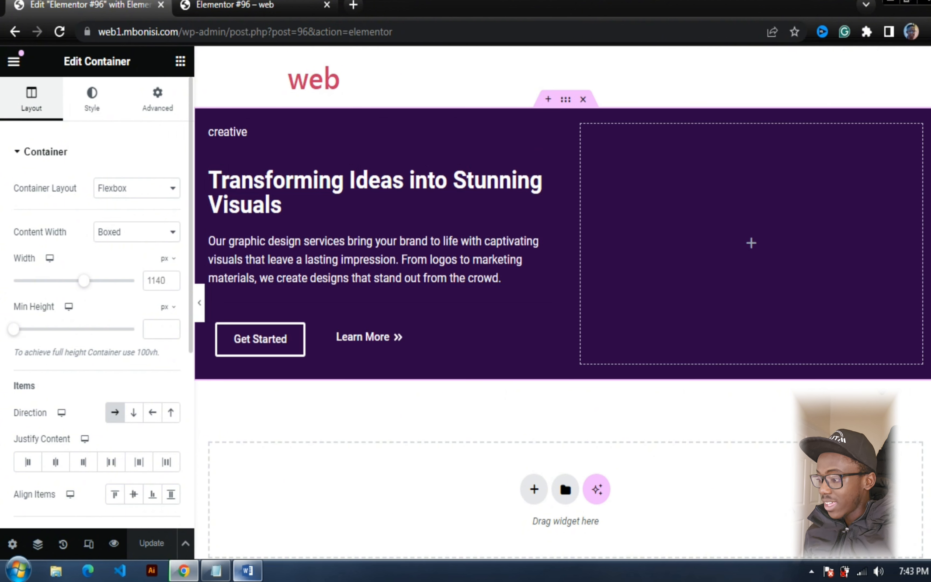
drag(14, 329, 20, 329)
drag(28, 329, 61, 329)
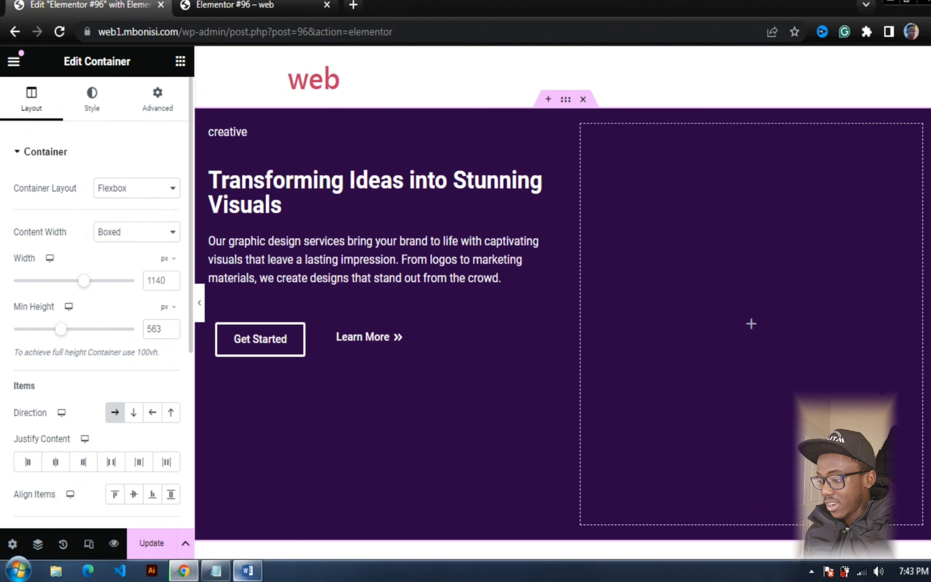
click(152, 543)
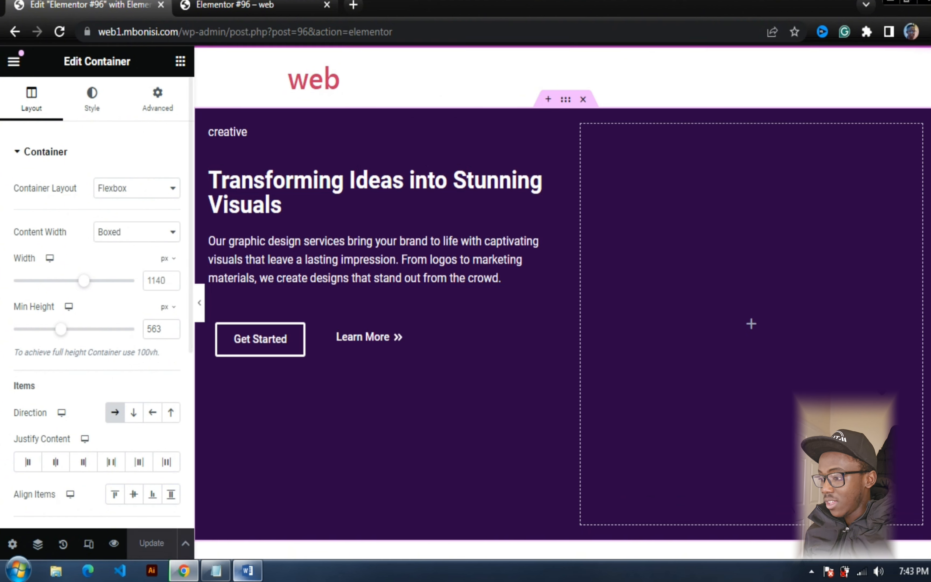
Step: Reload the live page to check the hero section's height and return to the editor
click(239, 6)
click(59, 32)
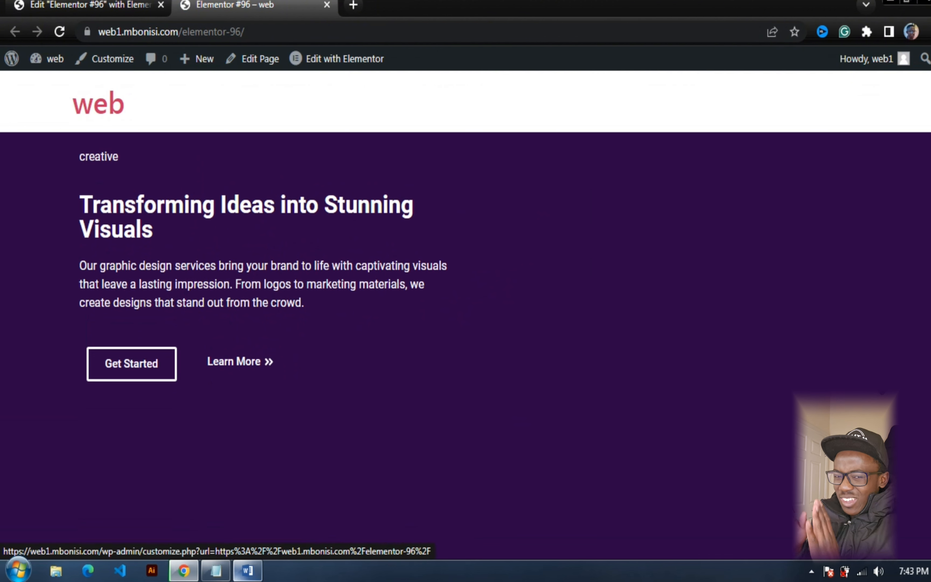
click(124, 5)
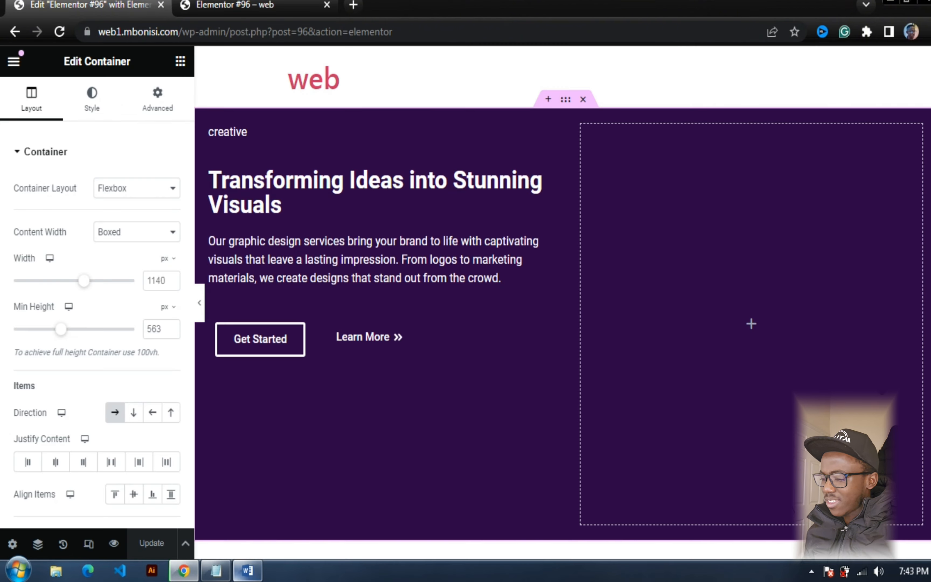
Step: Set the font size of the "Transforming Ideas into Stunning Visuals" heading to 41 px
click(347, 190)
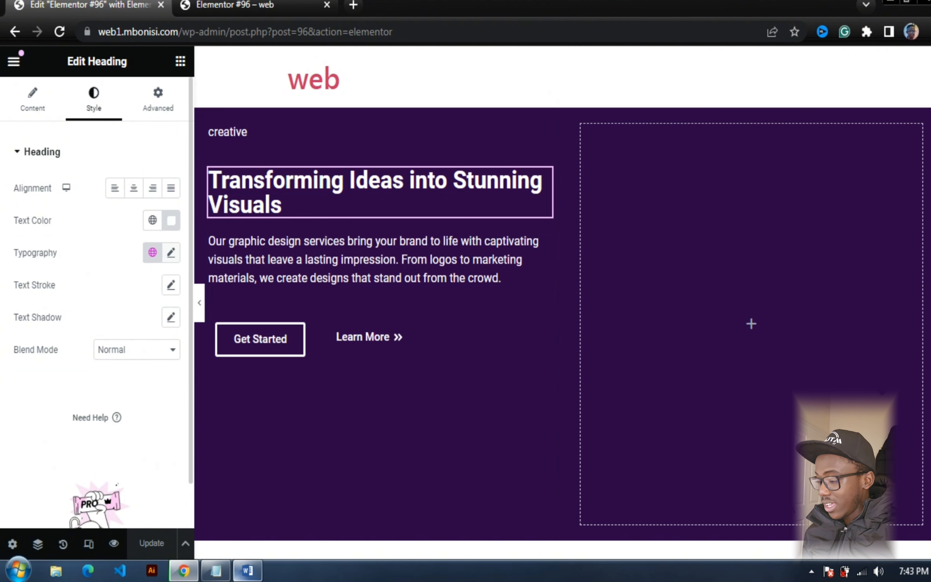
click(170, 252)
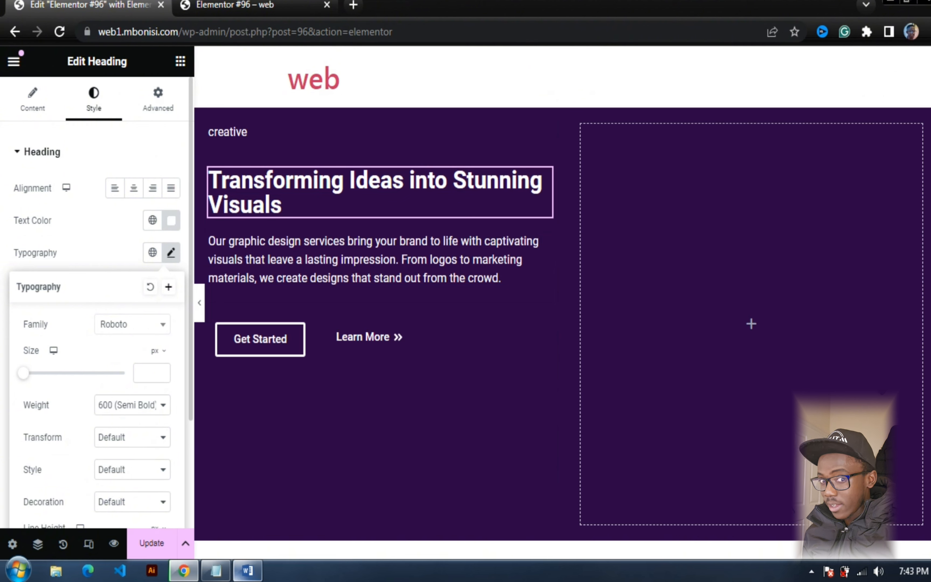
scroll(96, 347, down, 2)
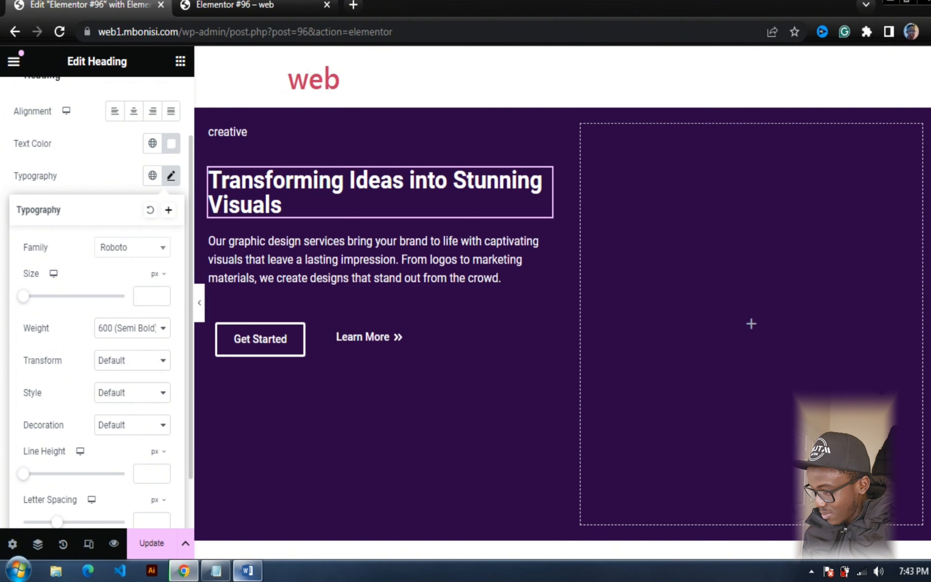
drag(23, 296, 47, 296)
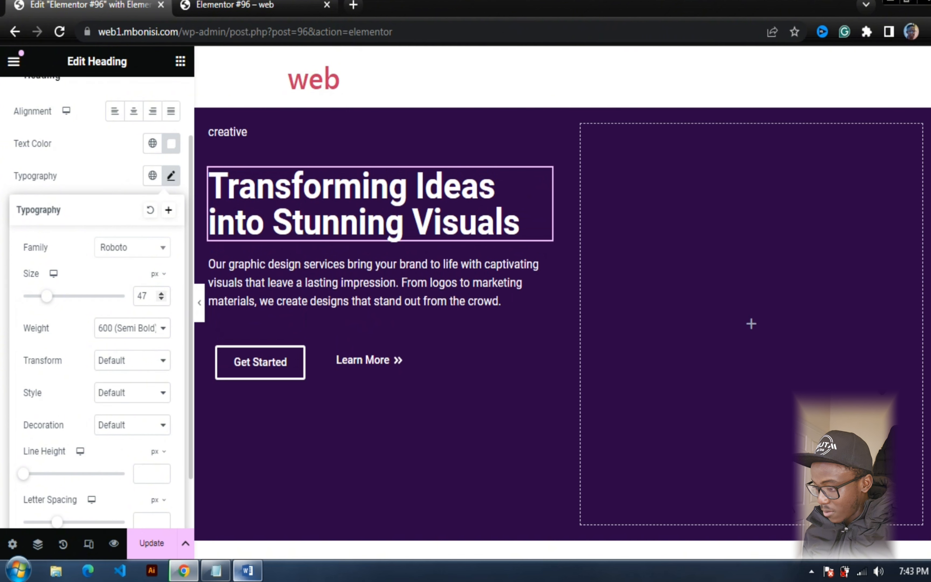
click(147, 296)
key(Down)
key(Down)
key(Down)
key(Down)
key(Down)
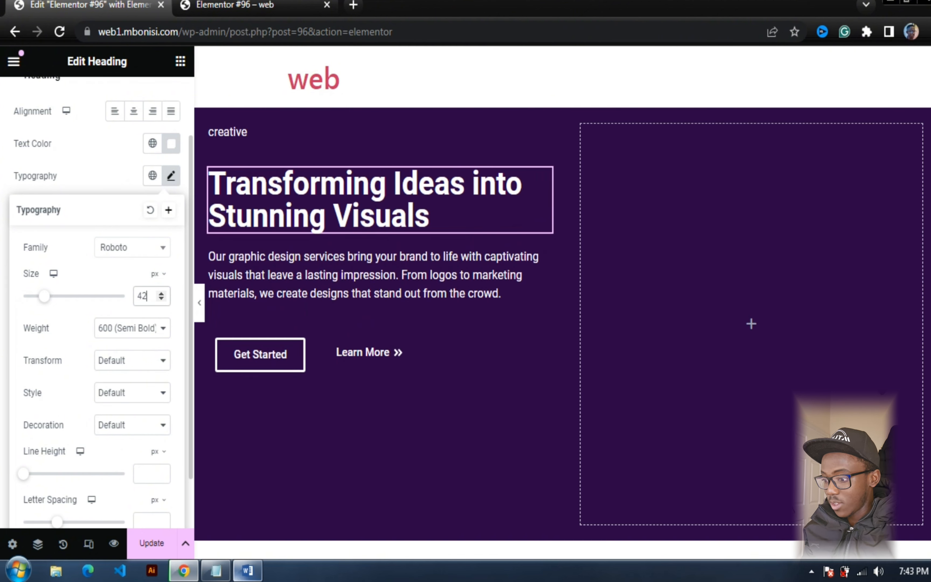
key(Down)
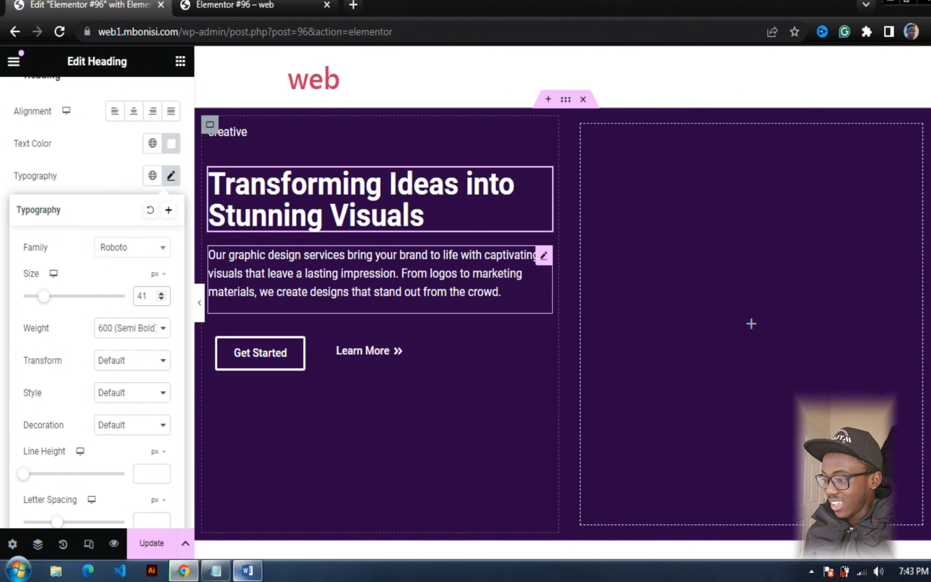
Step: Set the font size of the description paragraph below the heading to 17 px and save the page
click(500, 291)
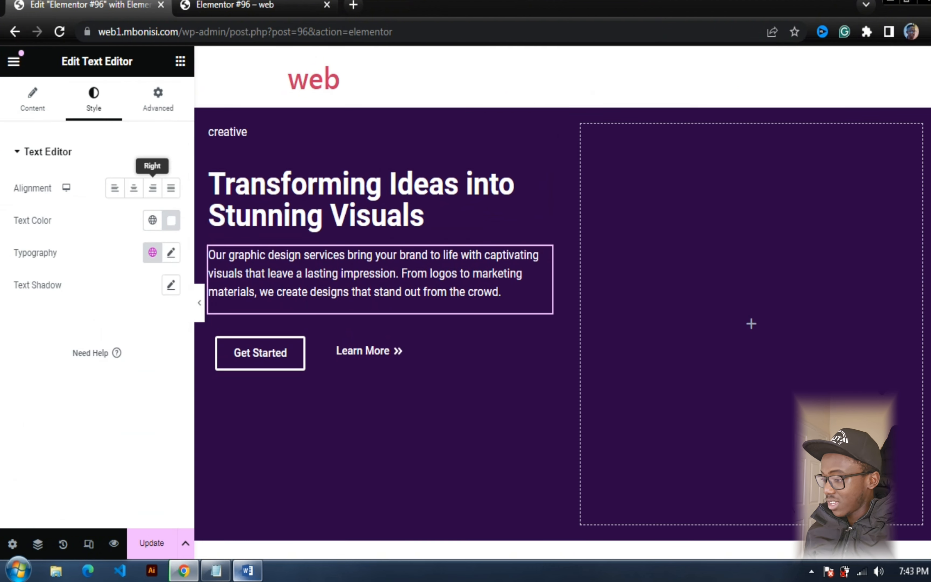
click(171, 252)
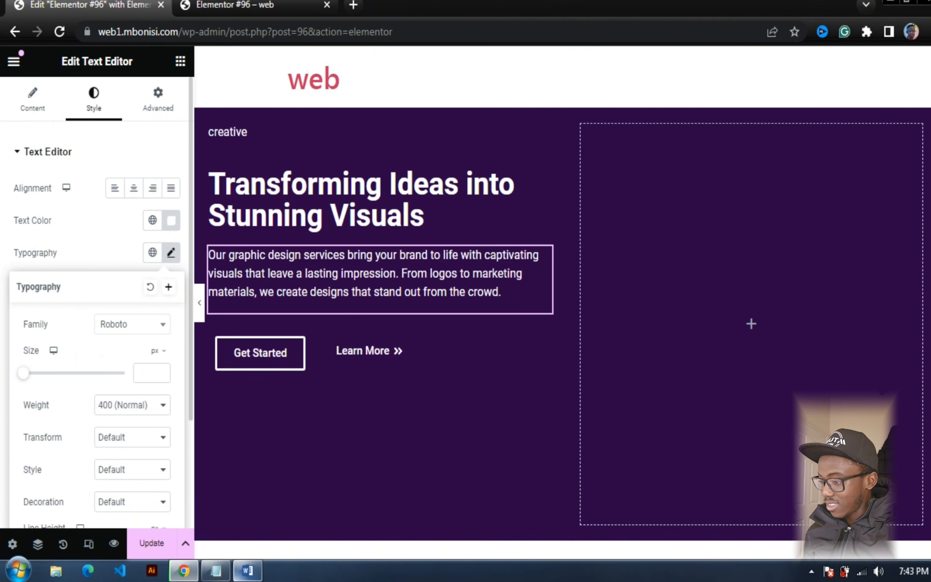
click(151, 372)
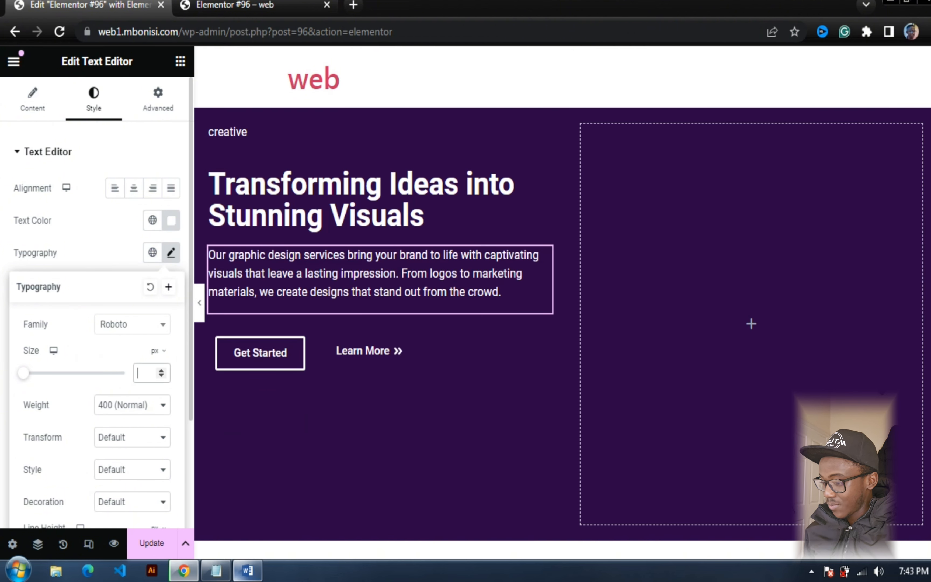
text(6)
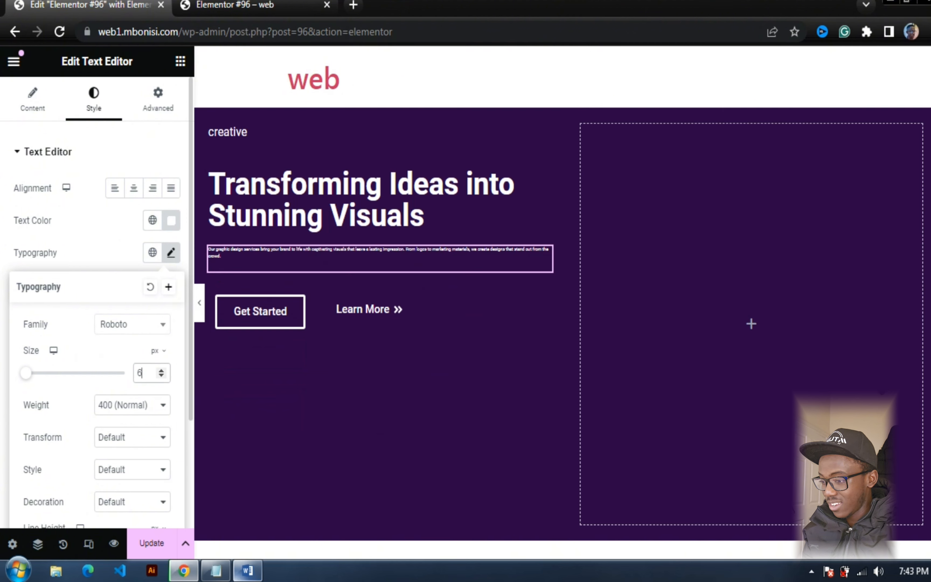
key(Up)
key(Up)
key(Up)
key(Up)
key(Up)
key(Up)
key(Up)
key(Up)
key(Up)
key(Up)
key(Up)
key(Up)
key(Up)
key(Up)
key(Up)
key(Up)
key(Up)
key(Up)
key(Up)
key(Up)
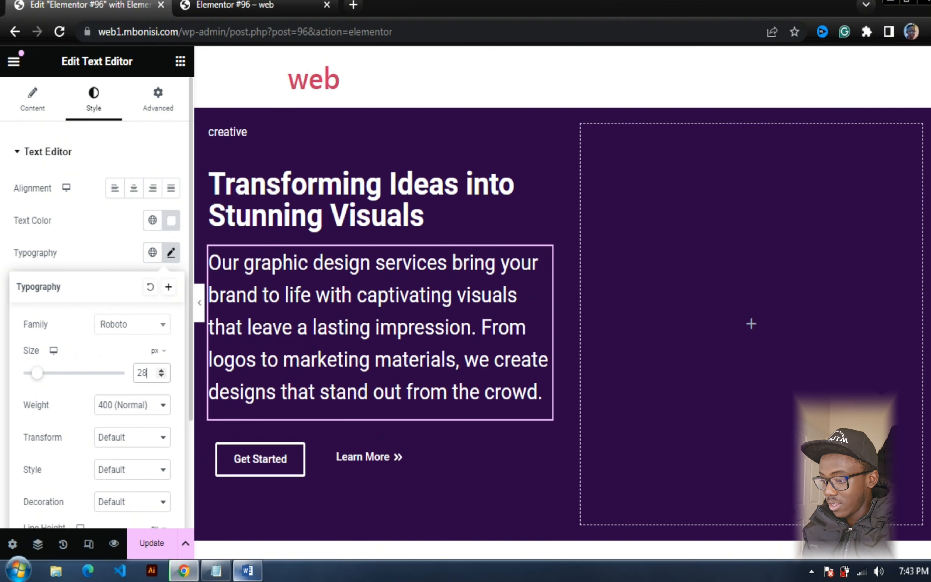
key(Down)
key(Down)
key(Down)
key(Down)
key(Down)
key(Down)
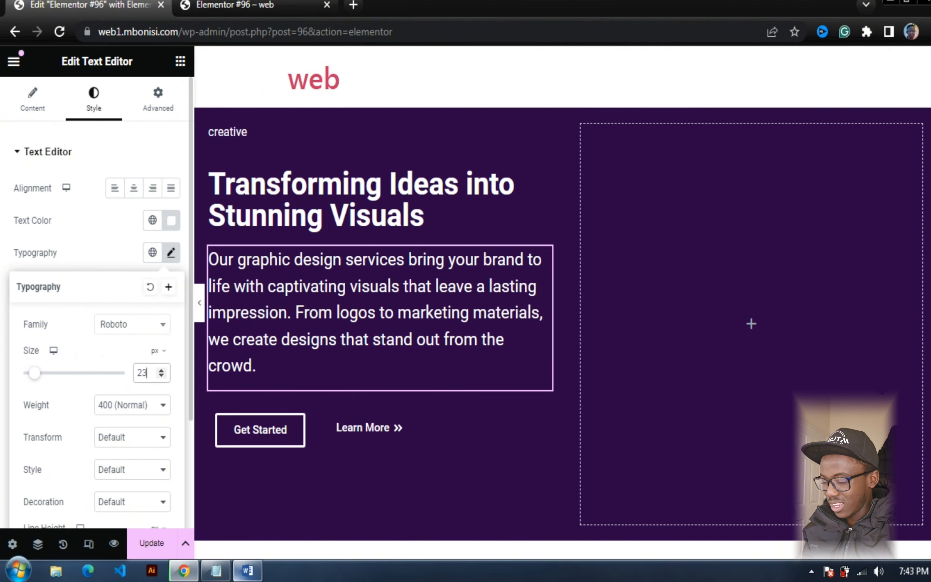
key(Down)
key(Down)
key(Down)
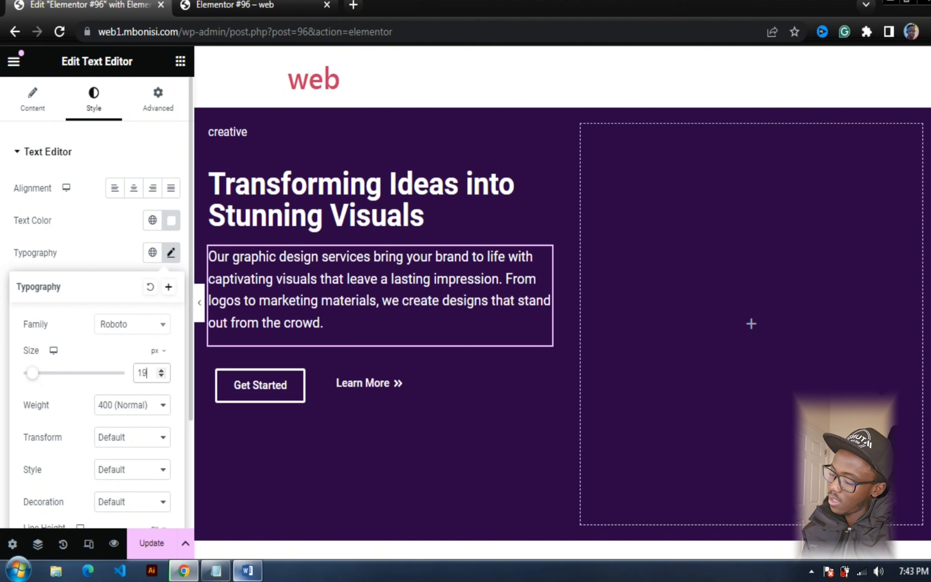
key(Down)
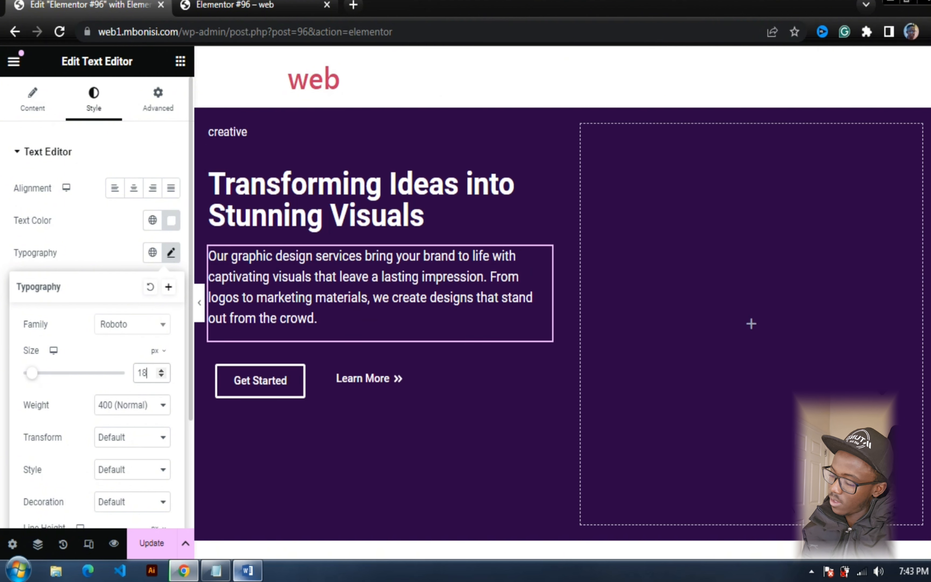
key(Down)
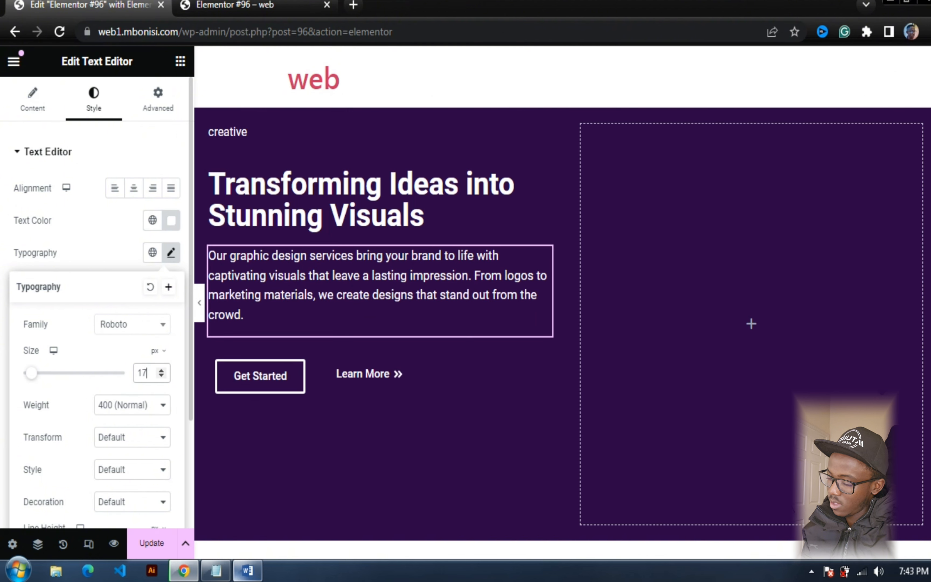
key(Down)
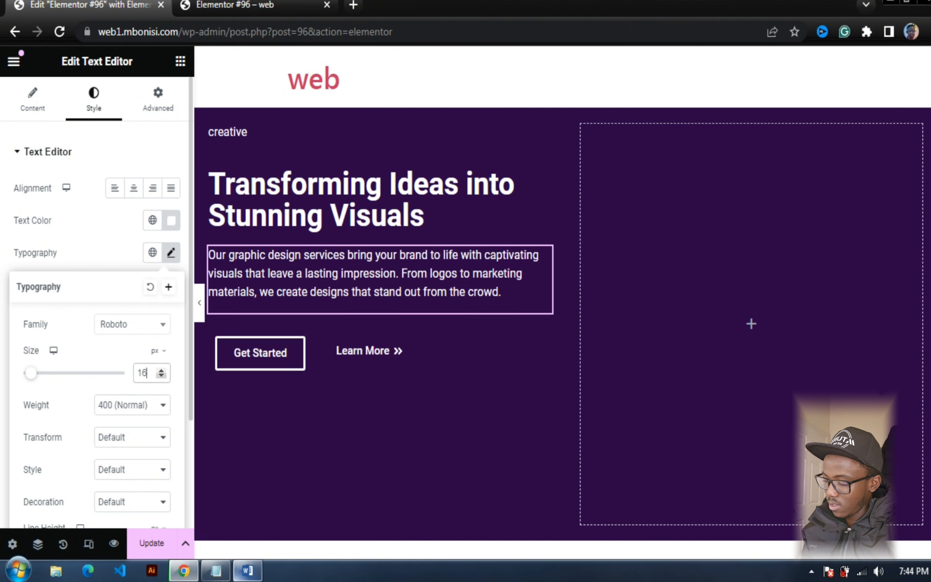
key(Up)
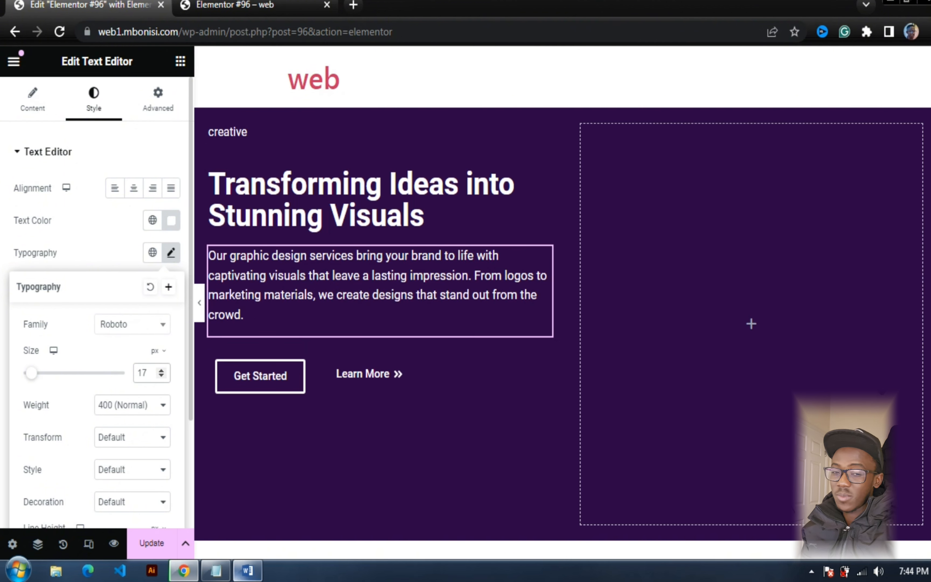
key(ctrl+s)
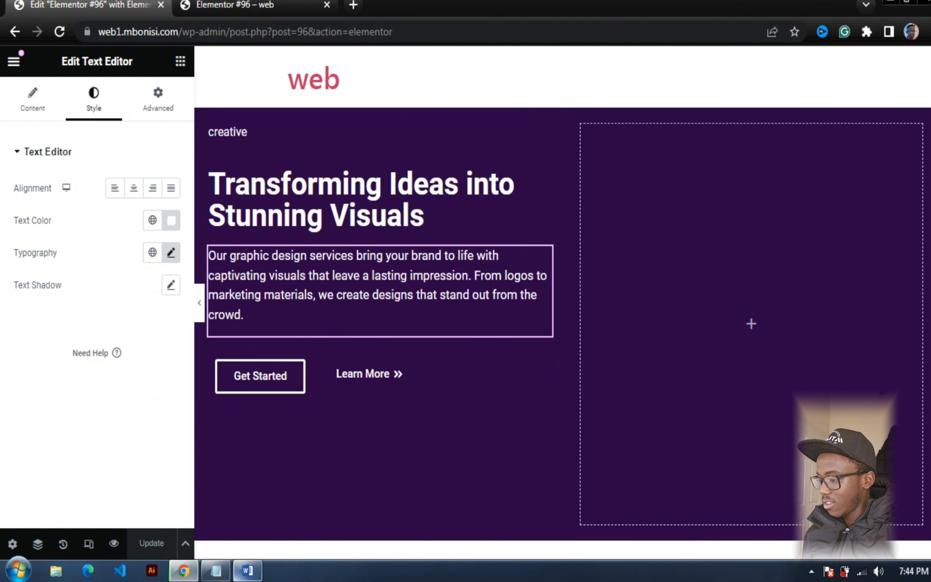
Step: Add a Spacer widget above the "creative" text in the hero's first column and update the page
click(180, 61)
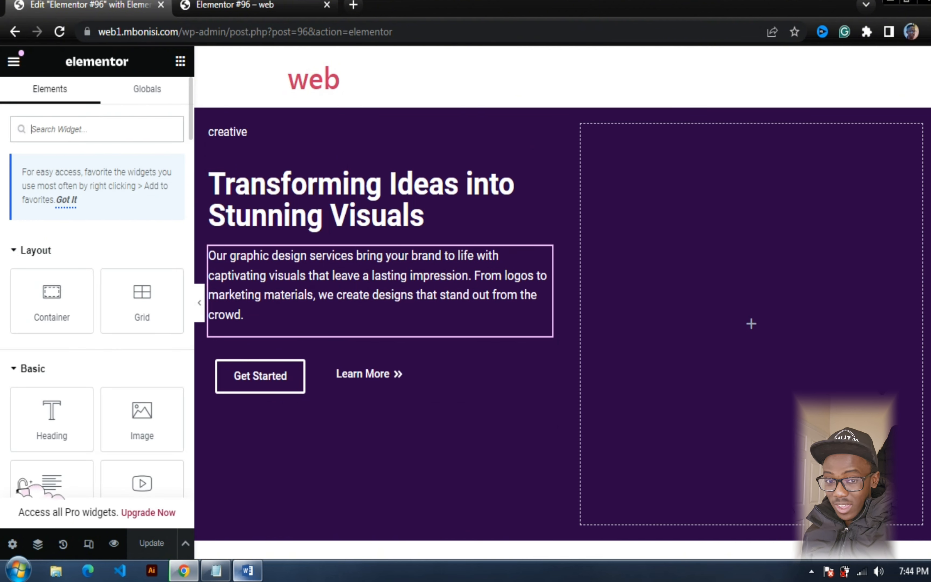
scroll(142, 327, down, 4)
scroll(52, 408, down, 2)
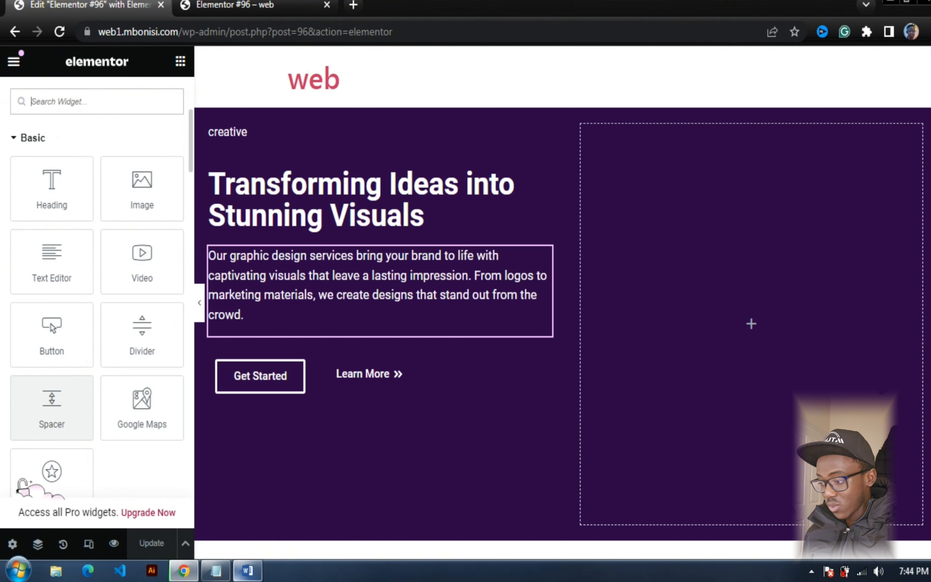
drag(52, 404, 245, 127)
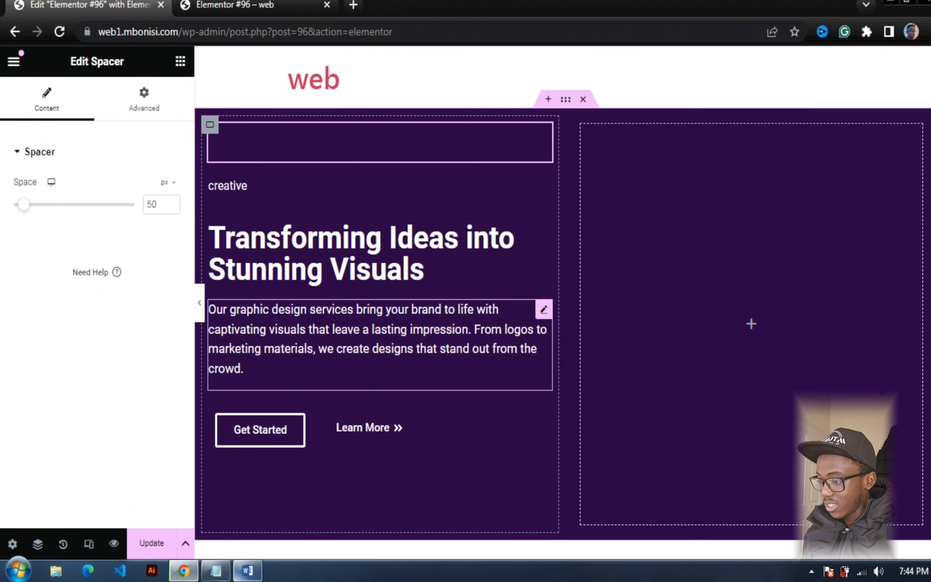
key(ctrl+s)
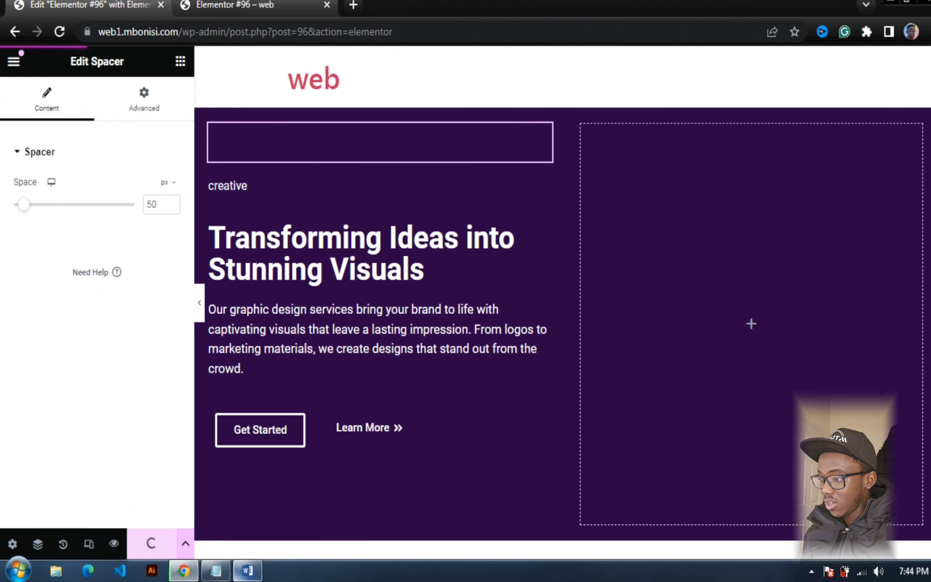
Step: Reload the live page to check the hero's spacing and text sizes, and return to the editor
click(238, 6)
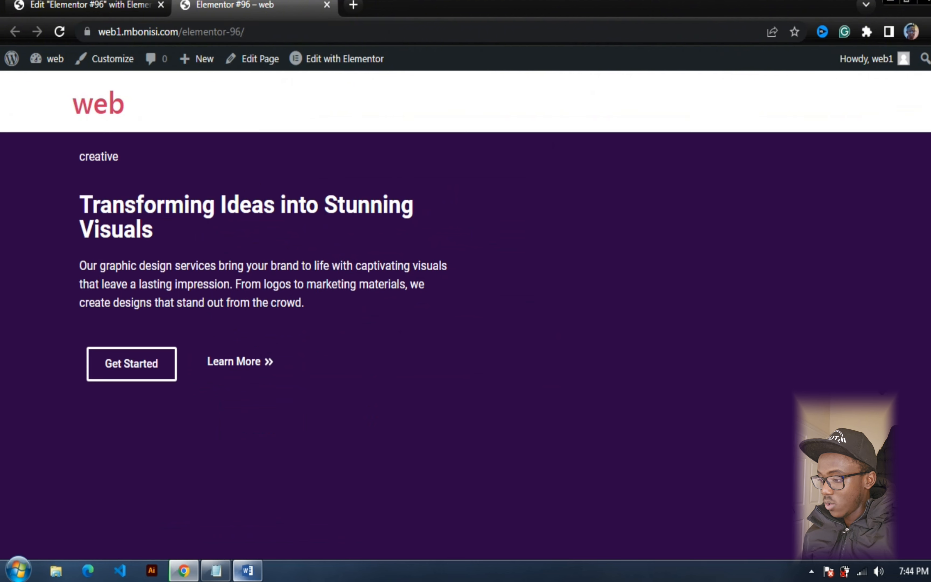
key(F5)
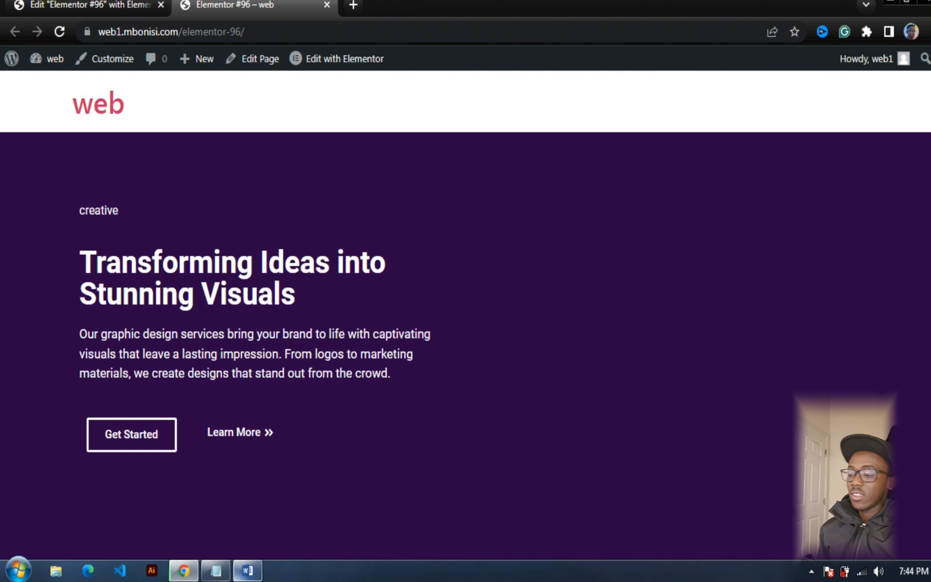
scroll(465, 307, down, 3)
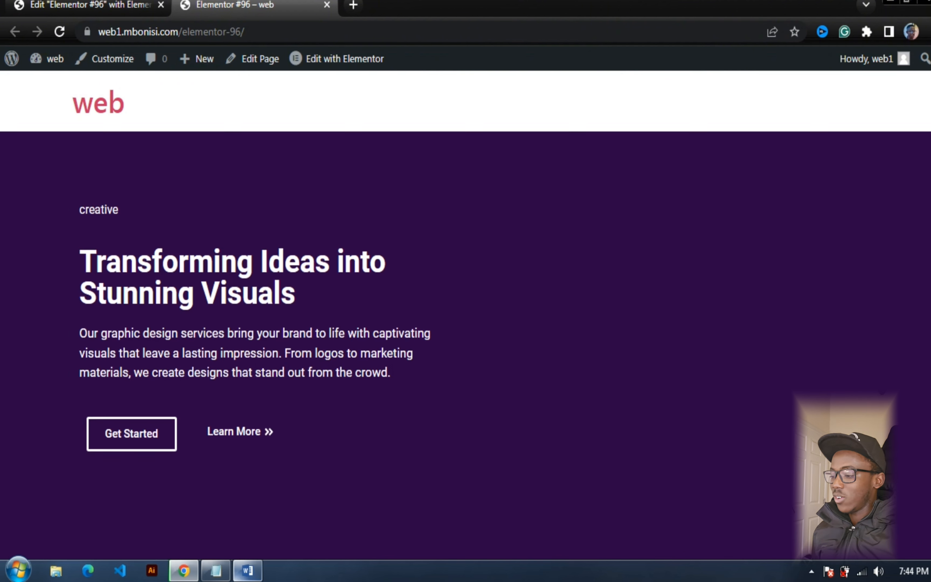
click(91, 5)
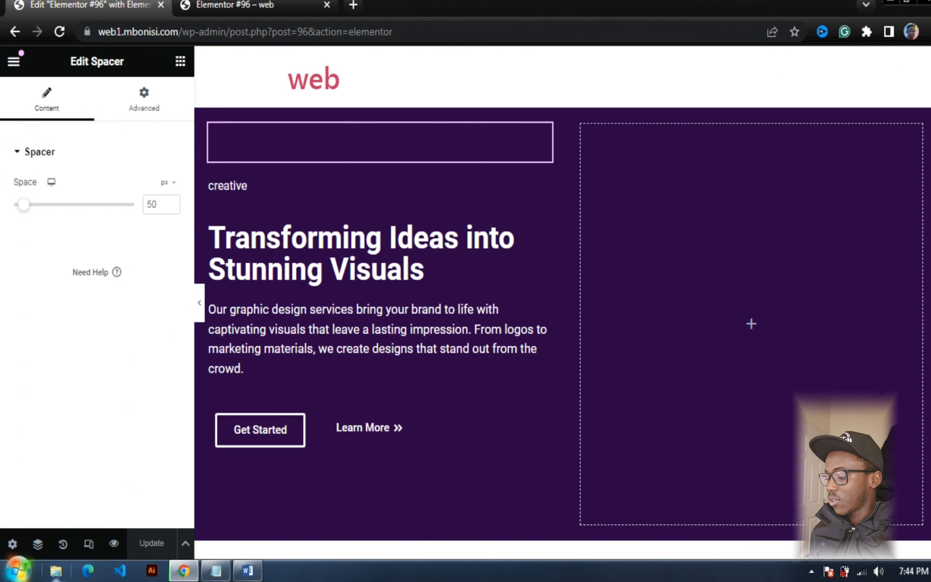
Step: Switch the editor to the mobile portrait view and look through the whole hero section
click(88, 543)
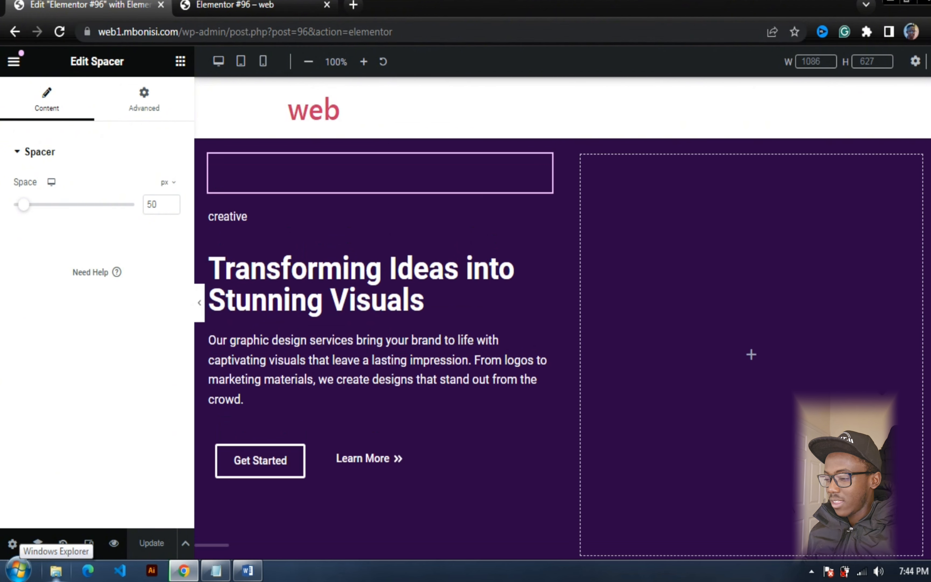
click(263, 61)
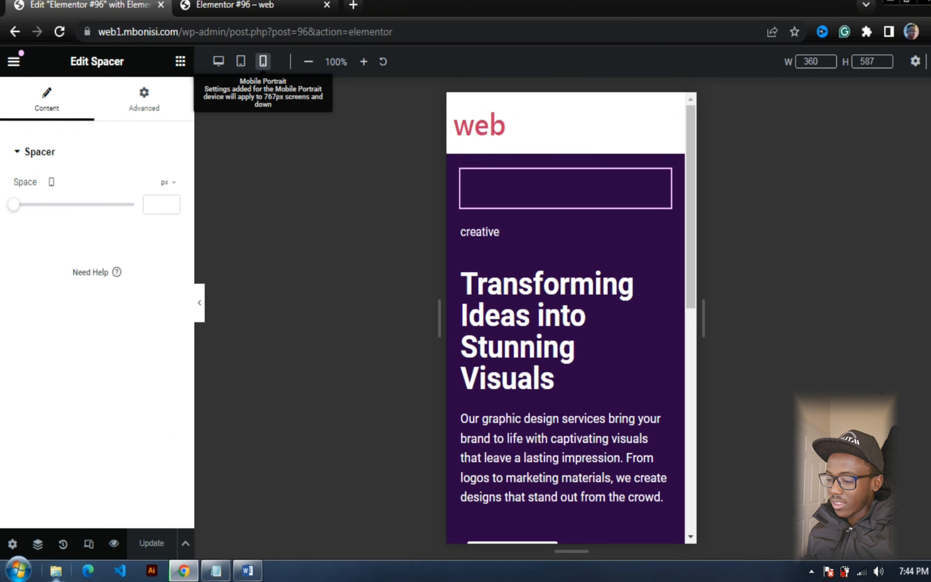
scroll(565, 308, down, 2)
scroll(565, 308, down, 4)
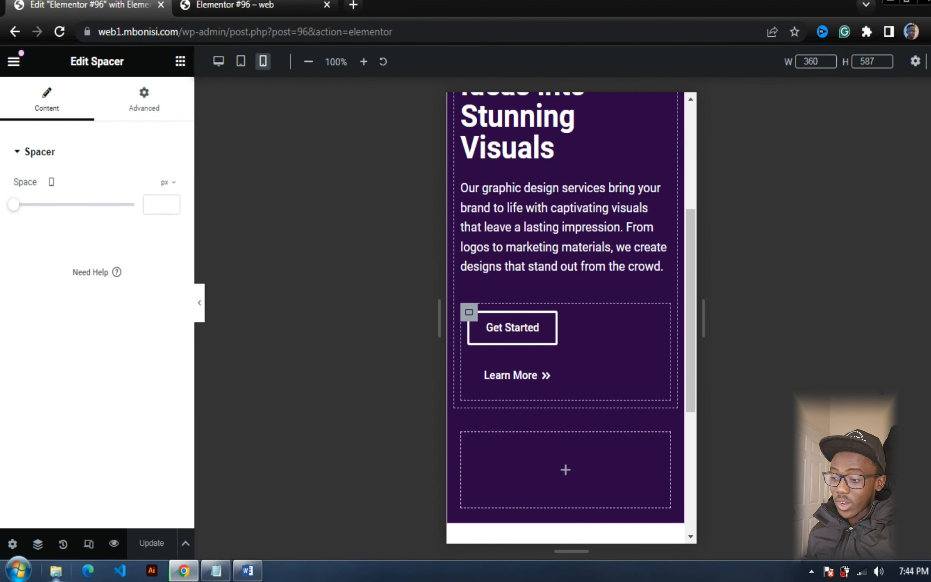
scroll(538, 381, up, 6)
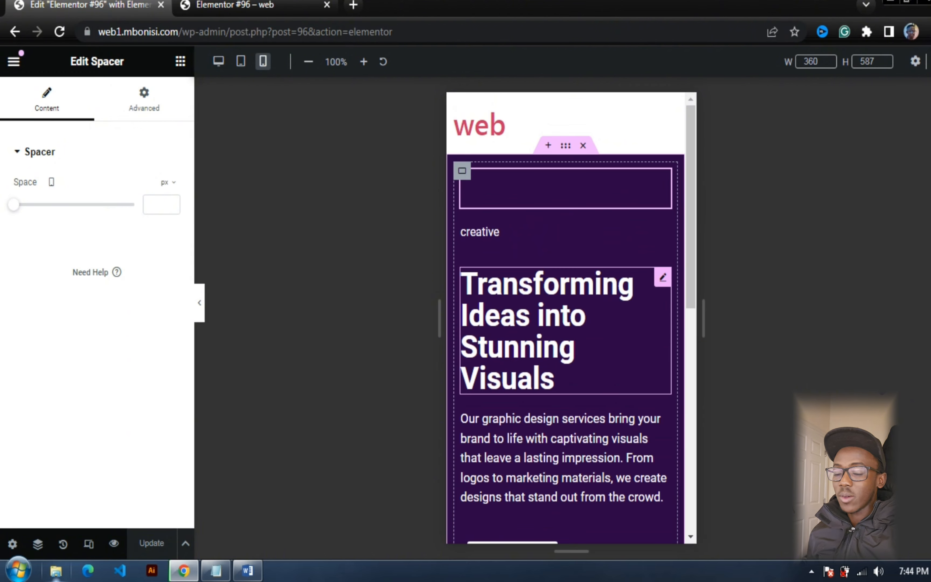
Step: Set the mobile font size of the "Transforming Ideas into Stunning Visuals" heading to 28 px
click(565, 330)
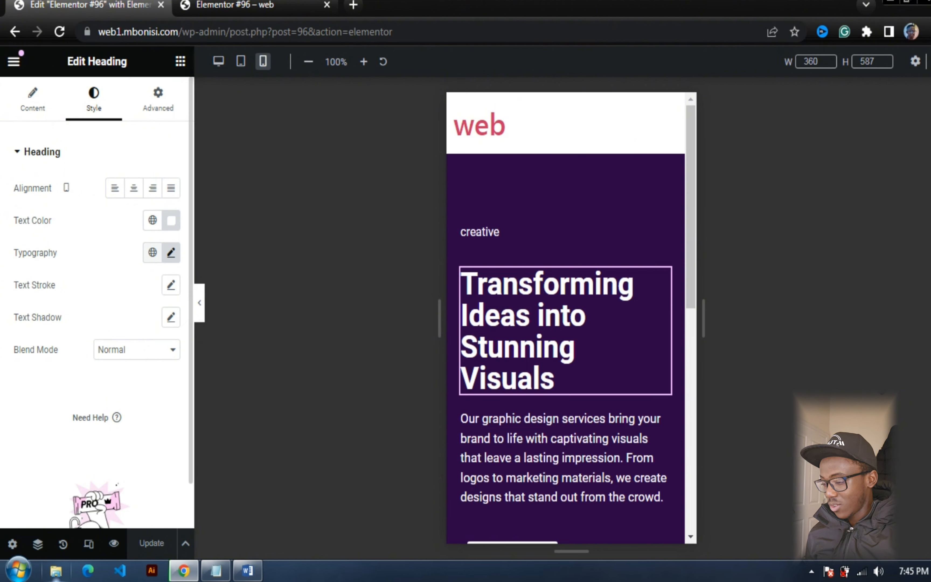
click(171, 252)
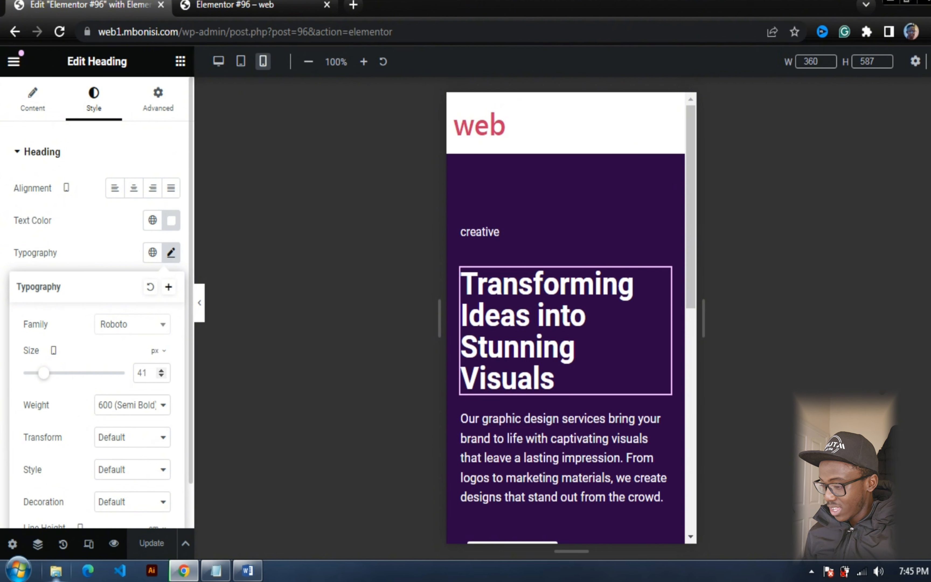
click(139, 373)
key(Delete)
key(Delete)
text(2)
key(Up)
key(Up)
key(Up)
key(Up)
key(Up)
key(Up)
key(Up)
key(Up)
key(Up)
key(Up)
key(Up)
key(Up)
key(Up)
key(Up)
key(Up)
key(Up)
key(Up)
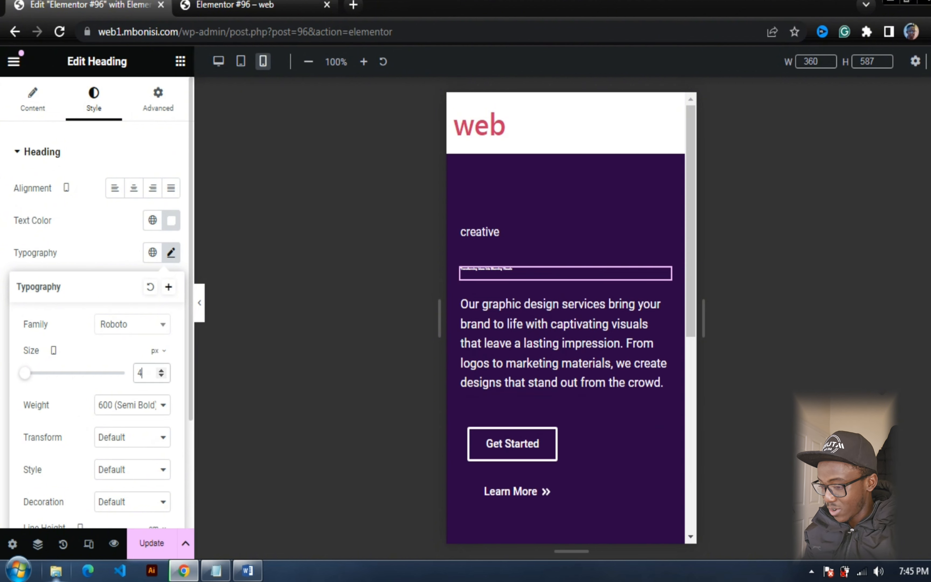
key(Up)
key(Up)
key(Up)
key(Up)
key(Up)
key(Up)
key(Up)
key(Up)
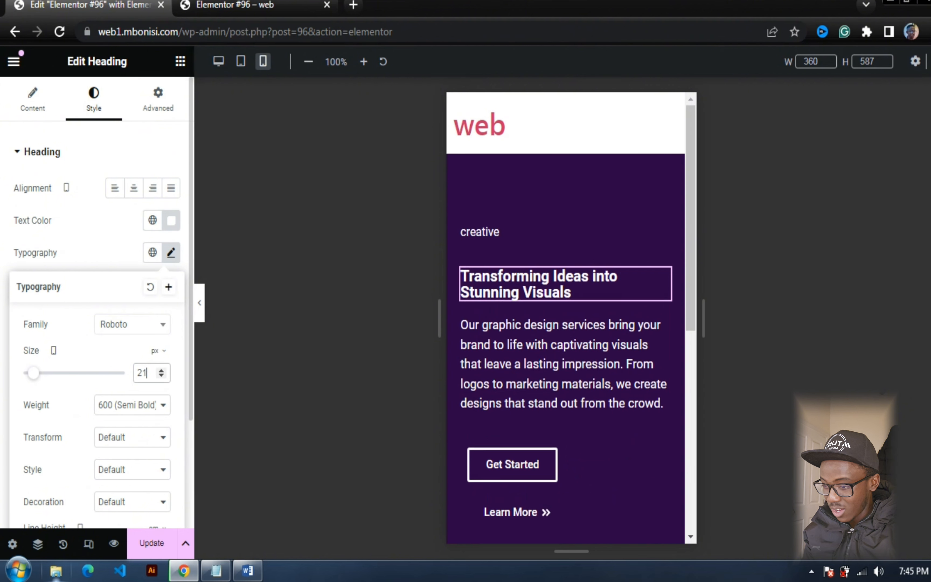
key(Up)
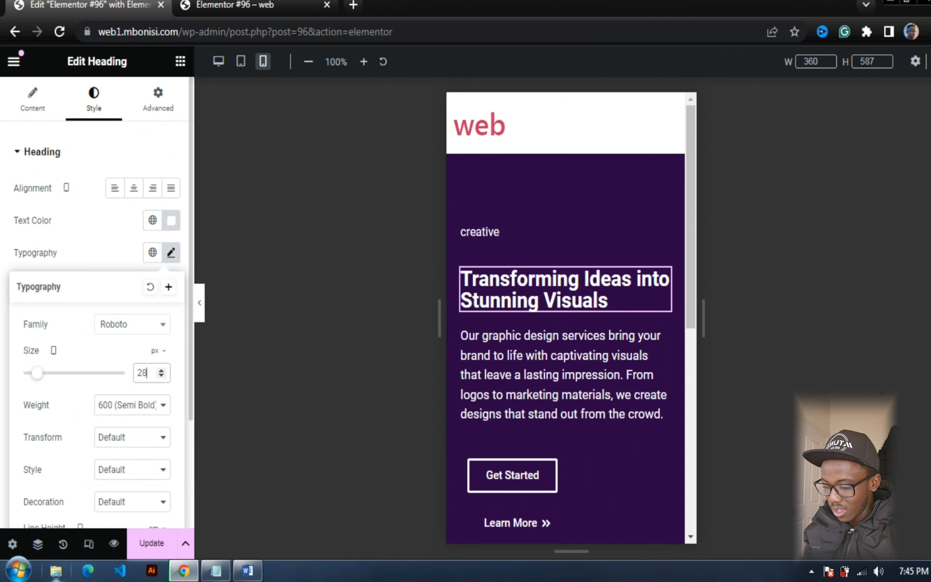
key(Up)
key(Down)
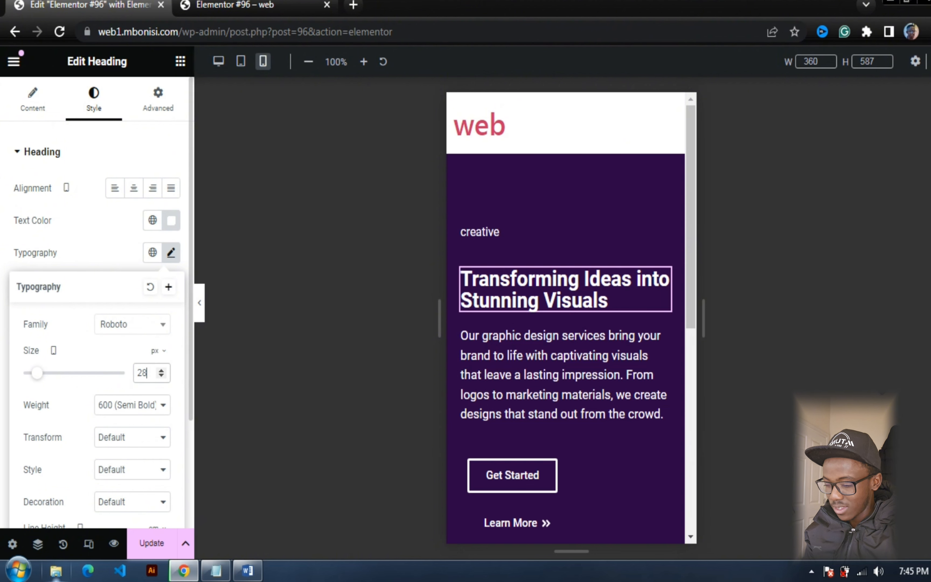
Step: Set the mobile font size of the description paragraph below the heading to 14 px
click(565, 374)
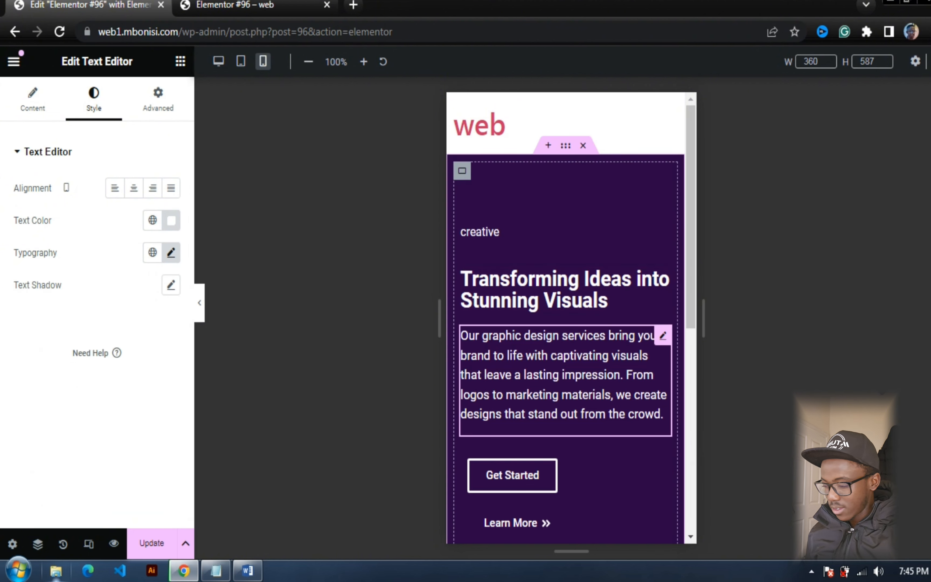
click(171, 252)
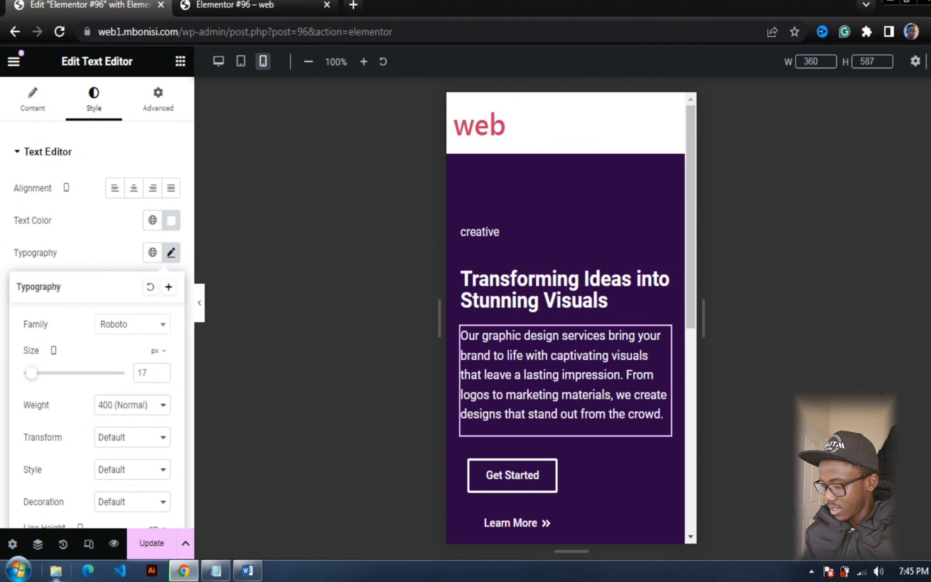
key(BackSpace)
key(Up)
key(Up)
key(Up)
key(Up)
key(Up)
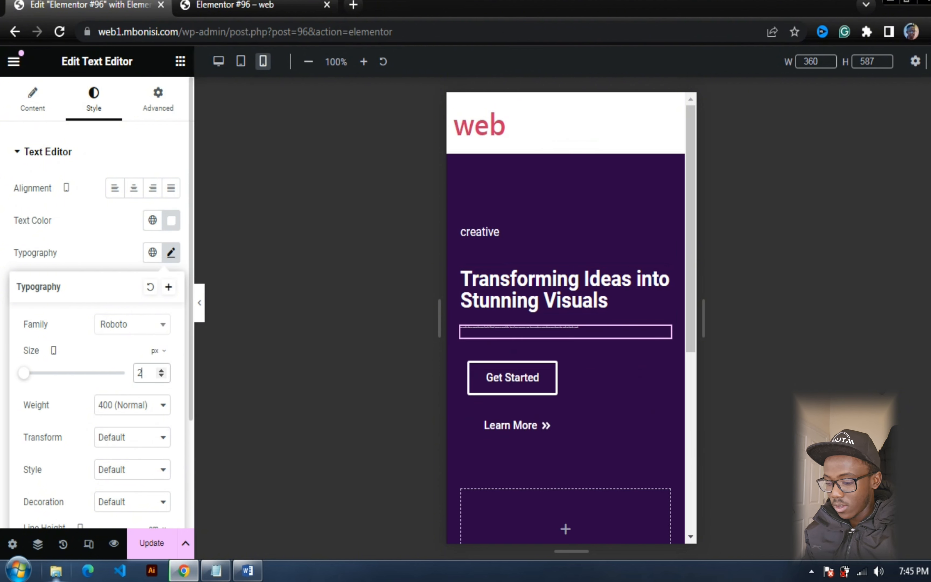
key(BackSpace)
text(15)
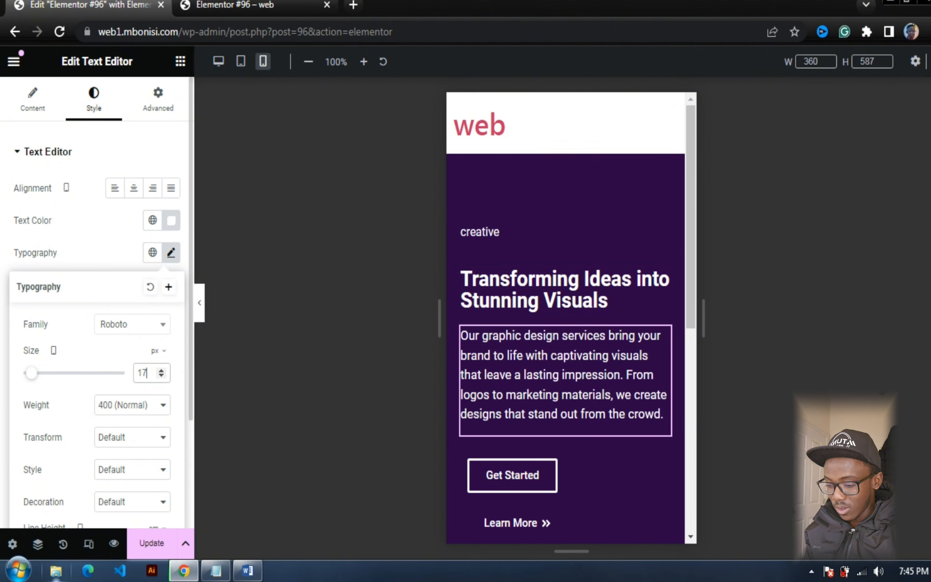
key(Down)
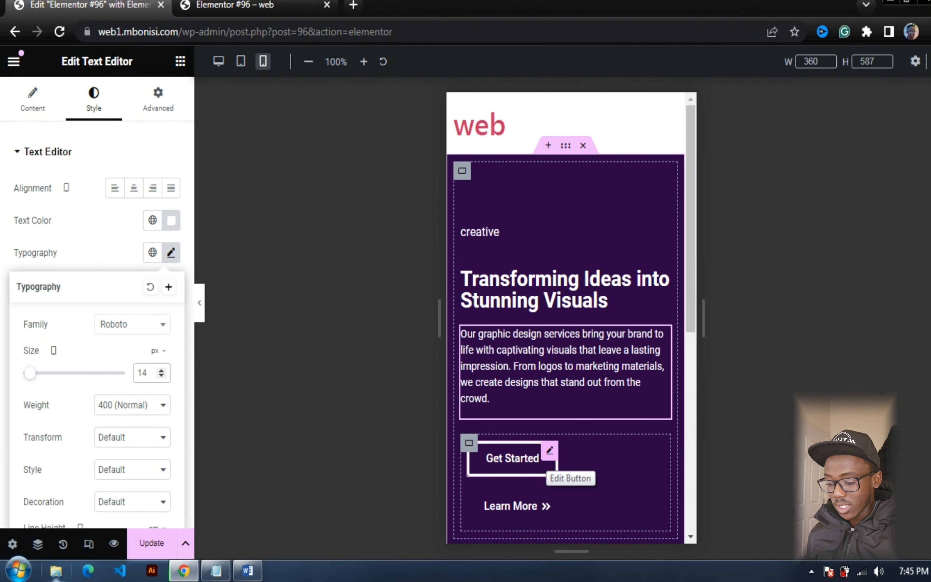
Step: Set the content width of the container holding the two hero buttons to Full Width
click(550, 450)
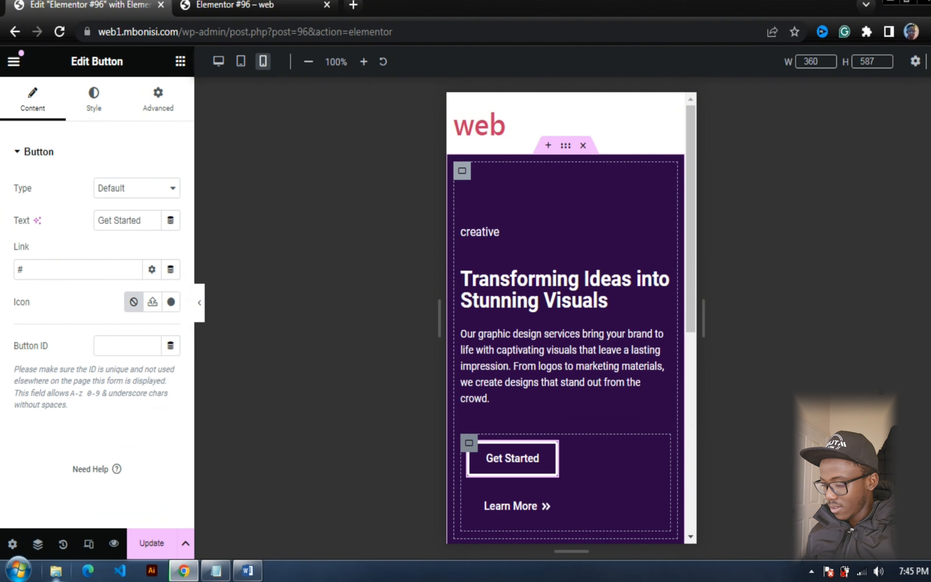
click(469, 442)
click(136, 232)
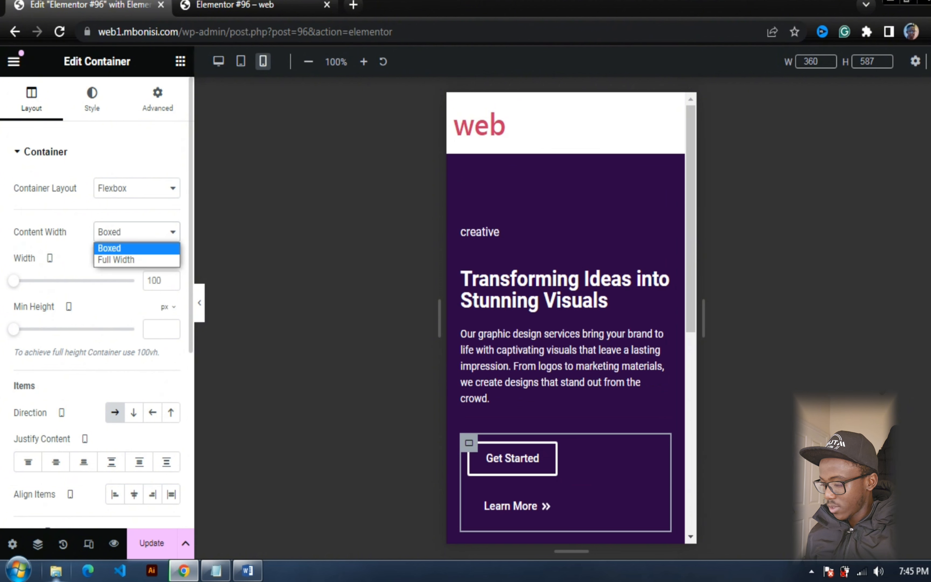
click(116, 260)
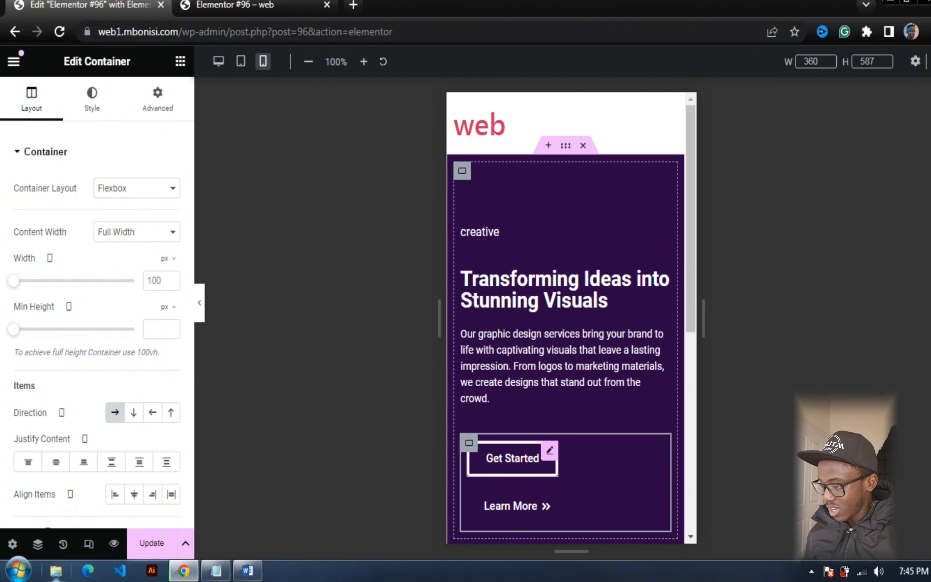
click(550, 451)
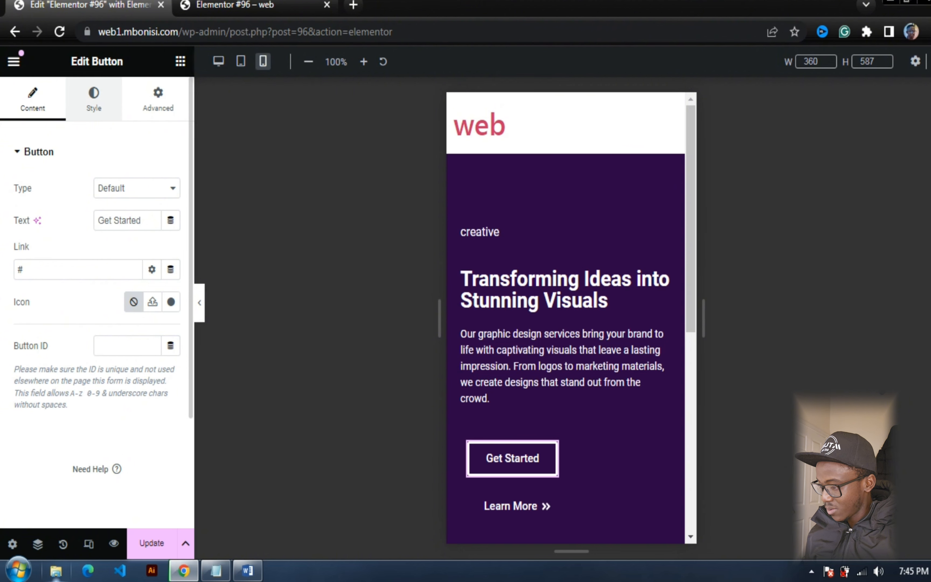
click(94, 99)
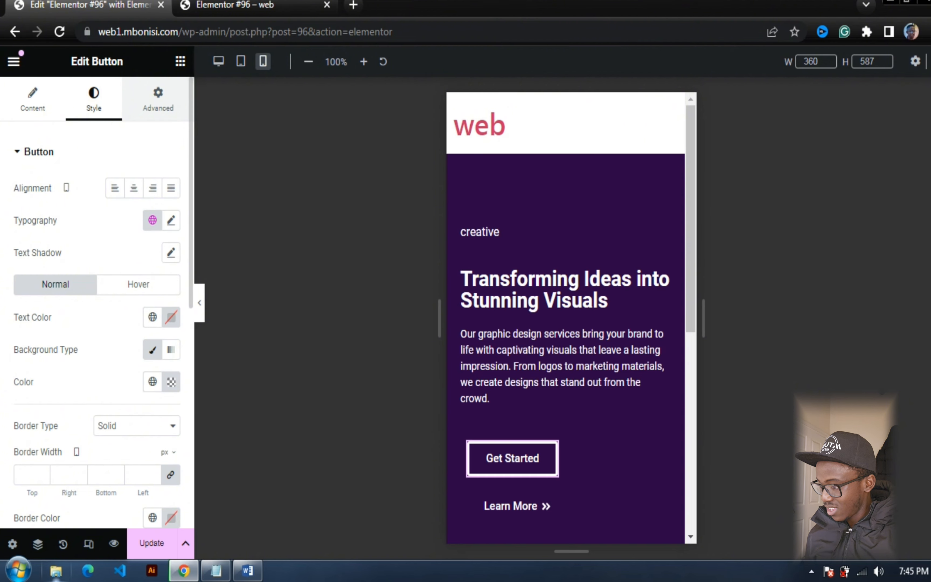
click(158, 100)
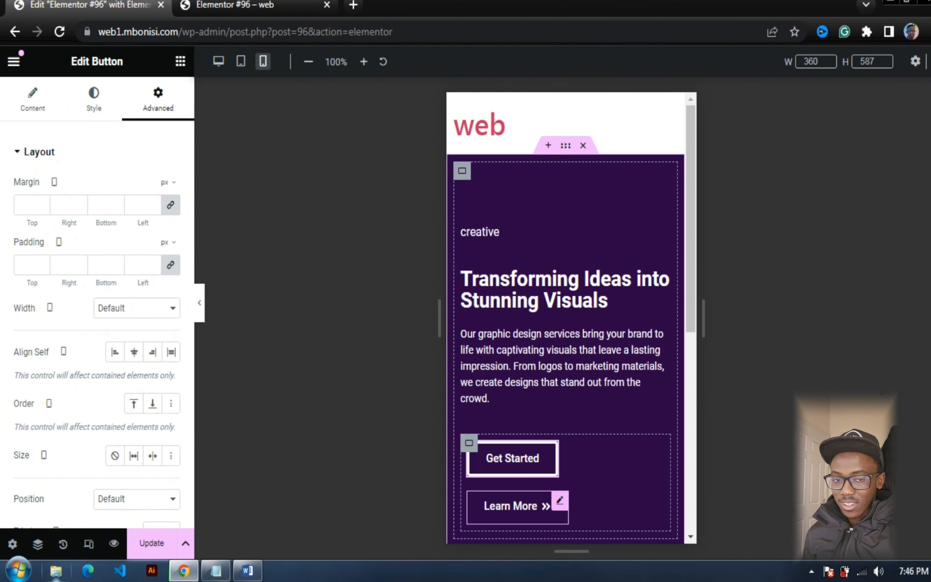
Step: Change the text of the "Learn More" button to "More Info"
click(559, 500)
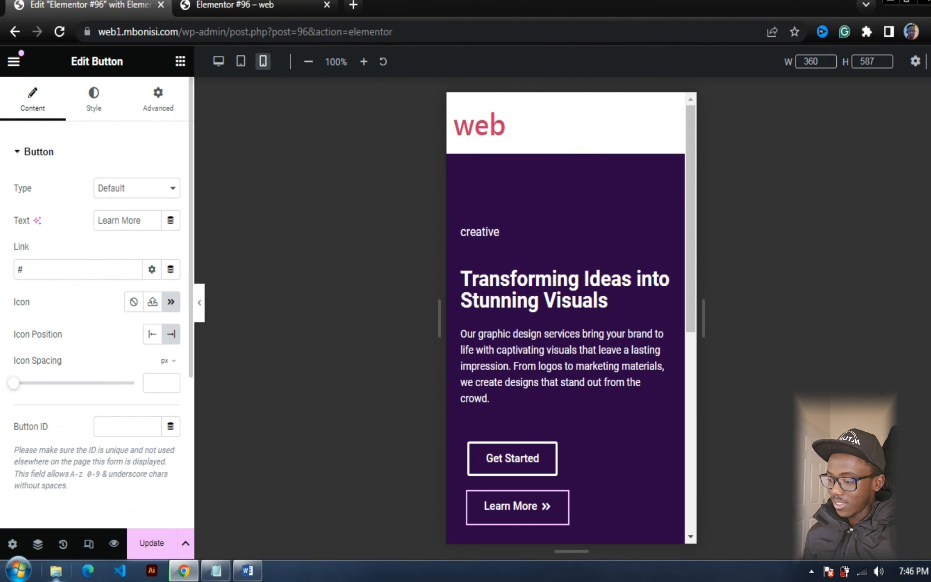
click(132, 221)
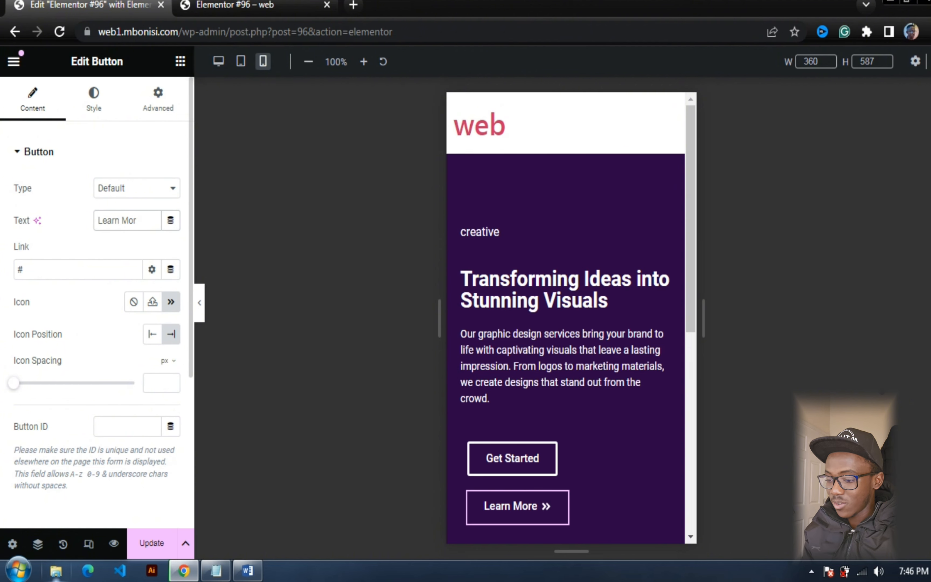
key(BackSpace)
key(BackSpace)
key(BackSpace)
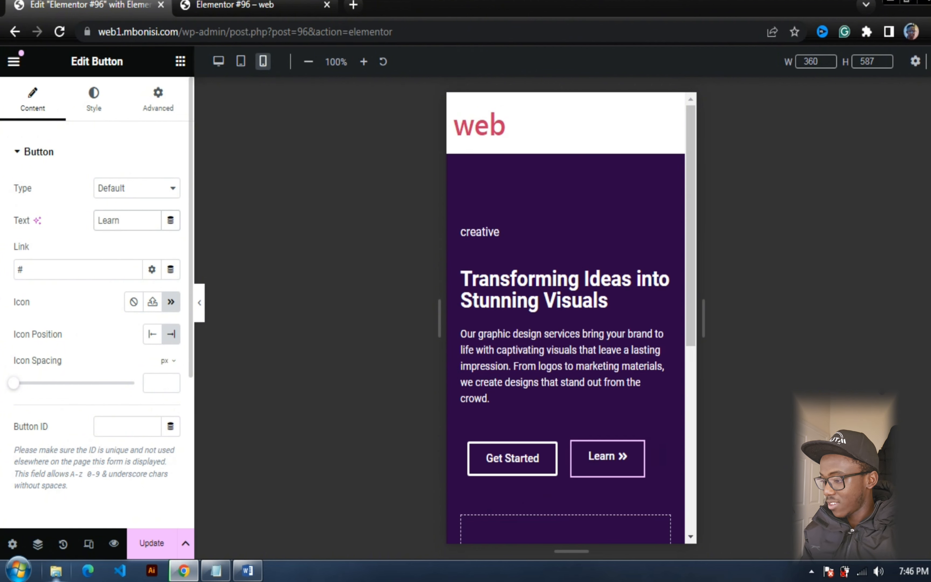
key(BackSpace)
key(BackSpace)
key(BackSpace)
key(BackSpace)
key(BackSpace)
text(More Info)
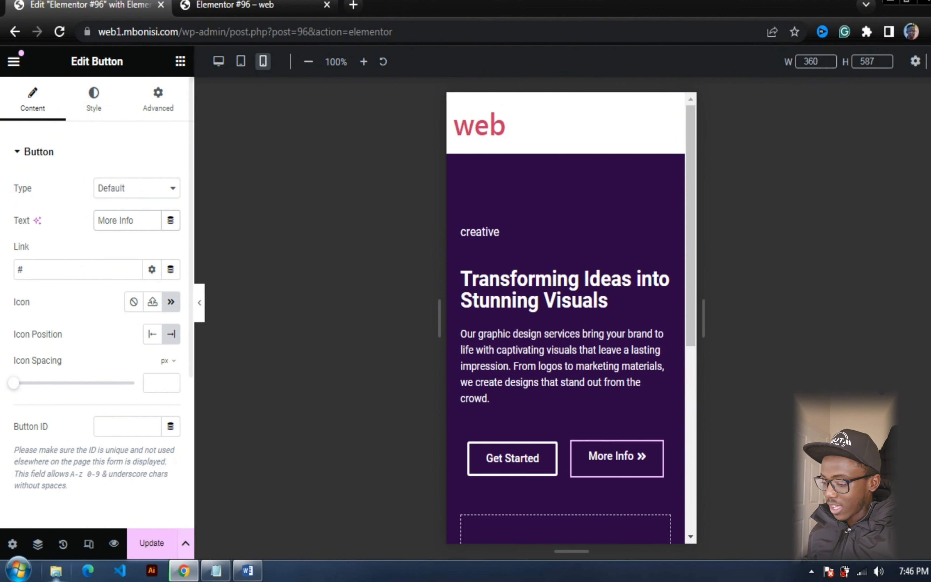
Step: Update the page and review the whole hero section in the mobile view
click(151, 543)
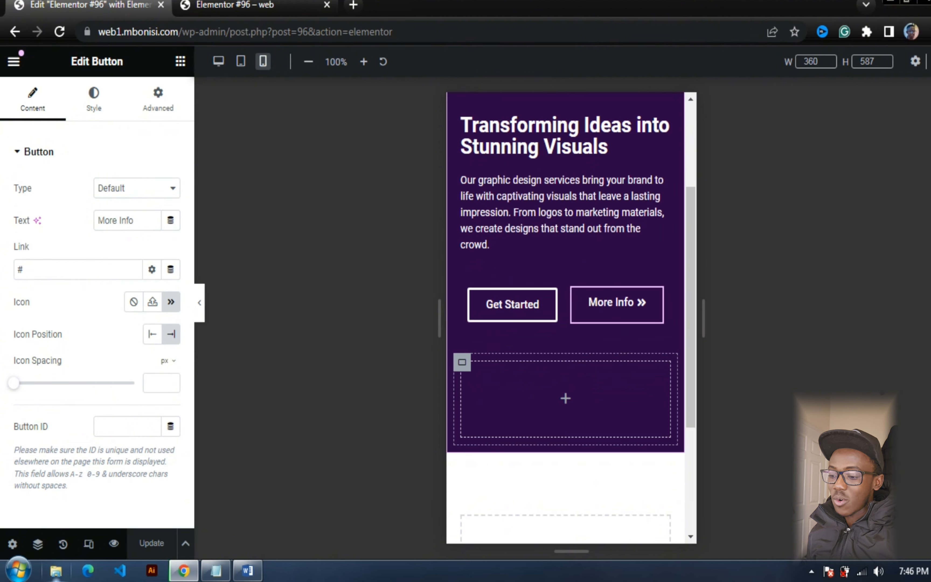
scroll(565, 365, up, 4)
scroll(565, 318, down, 8)
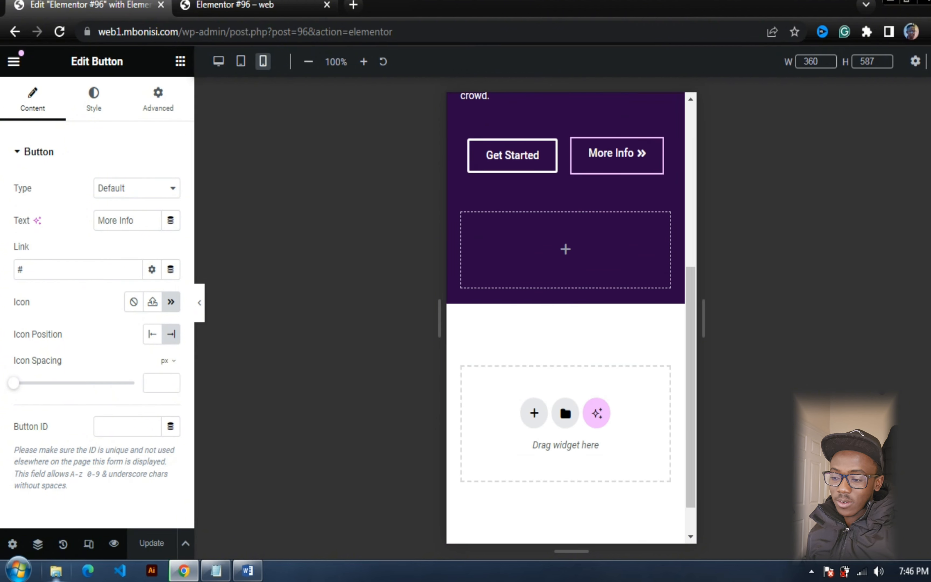
scroll(566, 318, up, 8)
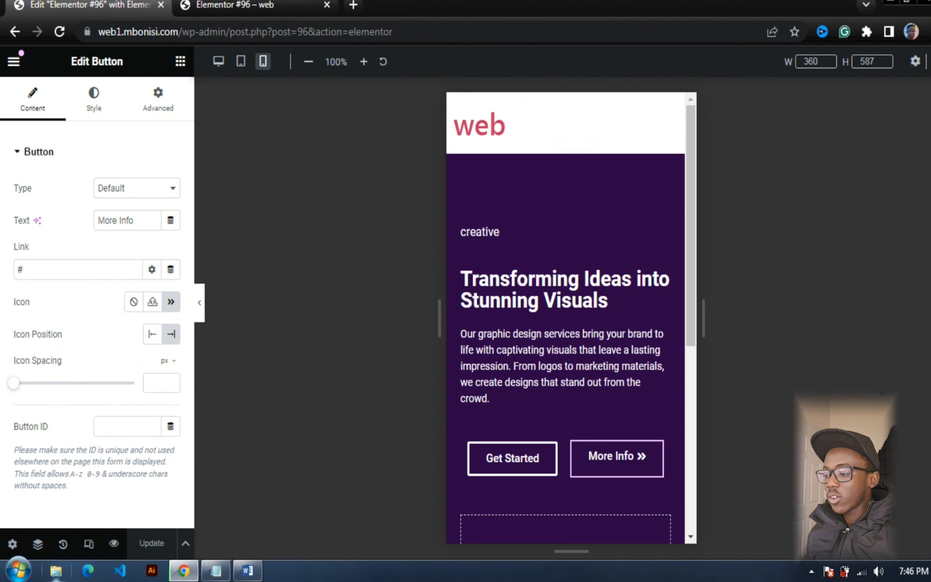
Step: Return to the desktop view and use young-man-cartoon-character-with-phone-scaled.jpg from the media library as the hero container's background image
click(219, 61)
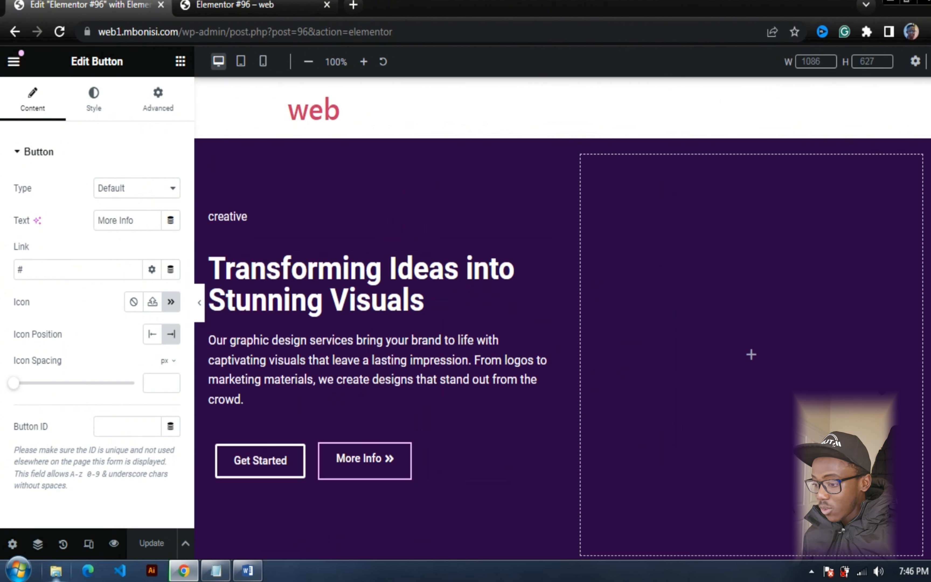
click(566, 130)
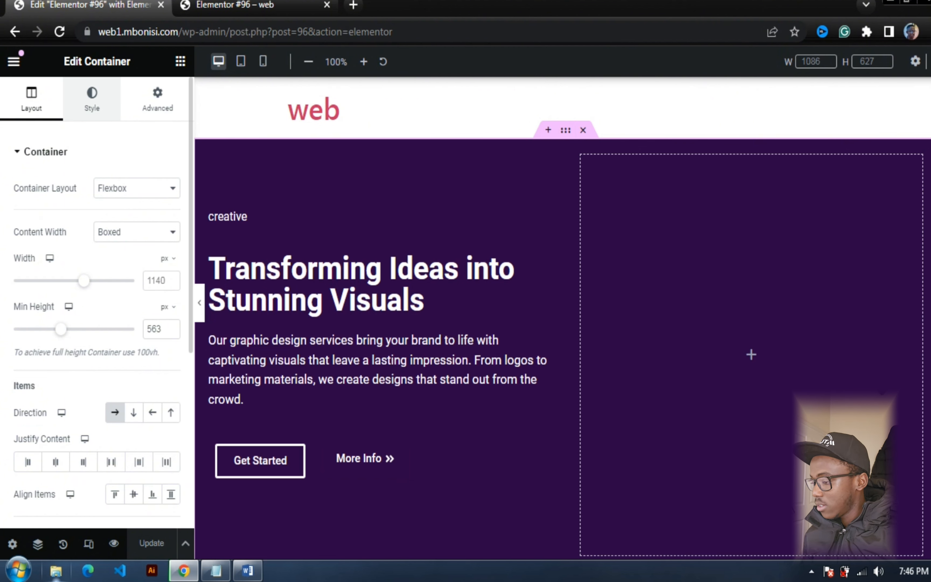
click(91, 99)
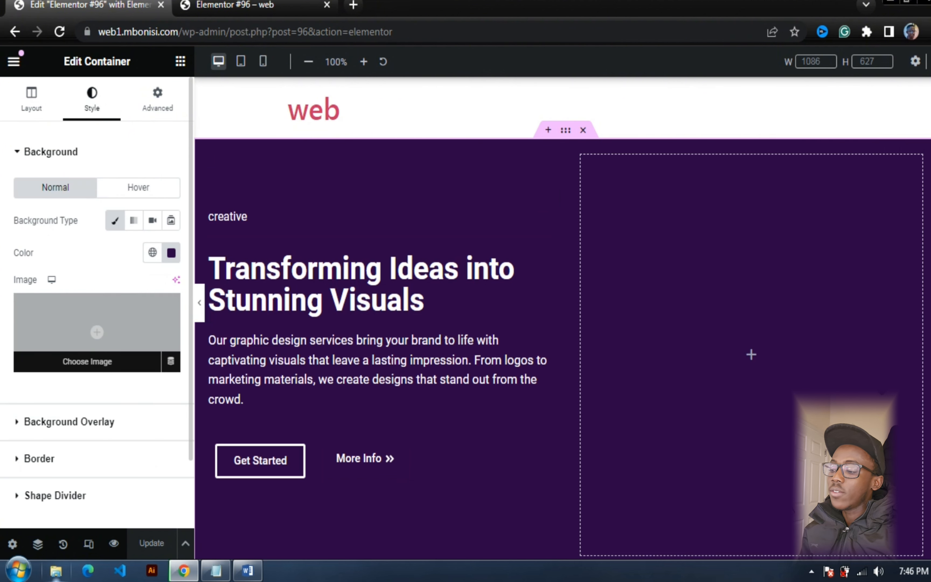
click(96, 332)
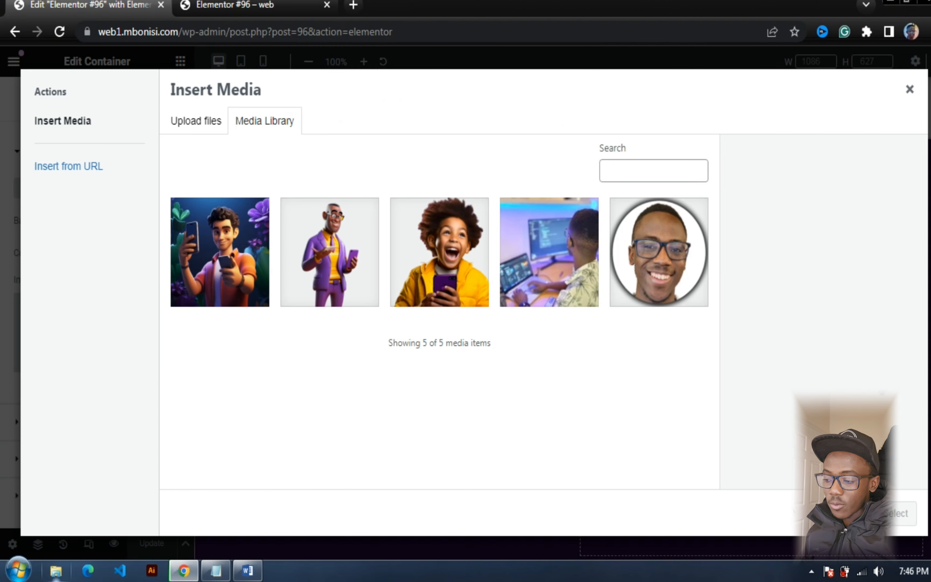
click(219, 252)
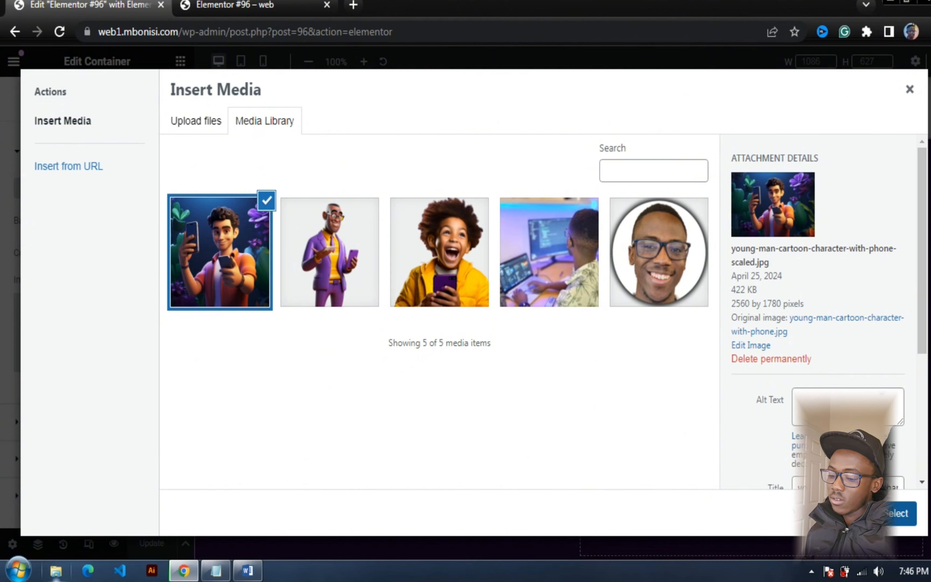
click(891, 515)
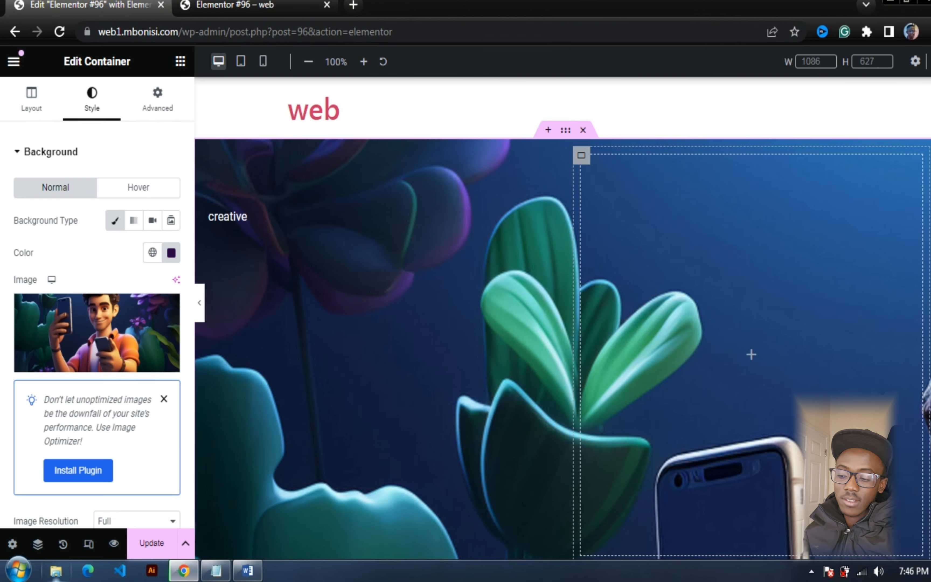
Step: Check the hex code of the hero container's background color
scroll(562, 319, down, 5)
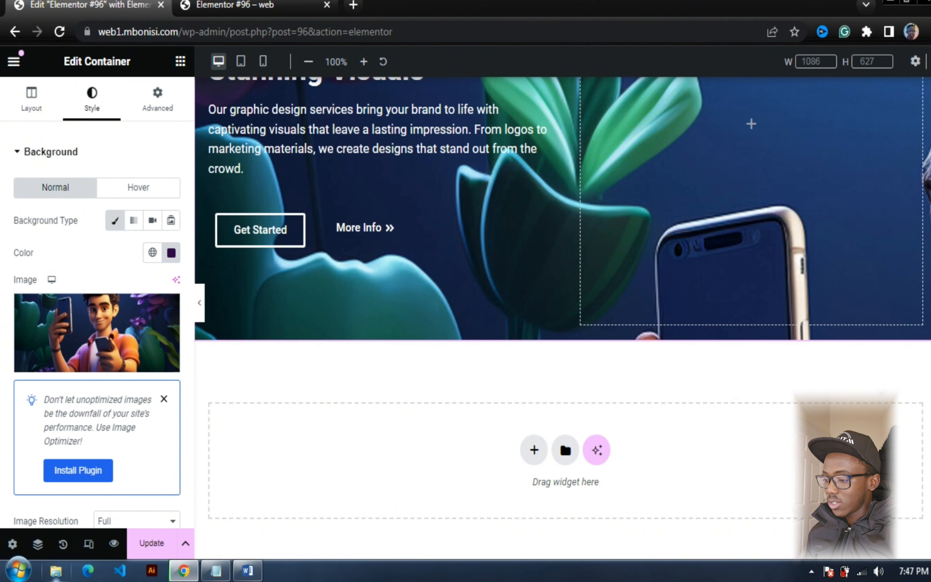
click(172, 252)
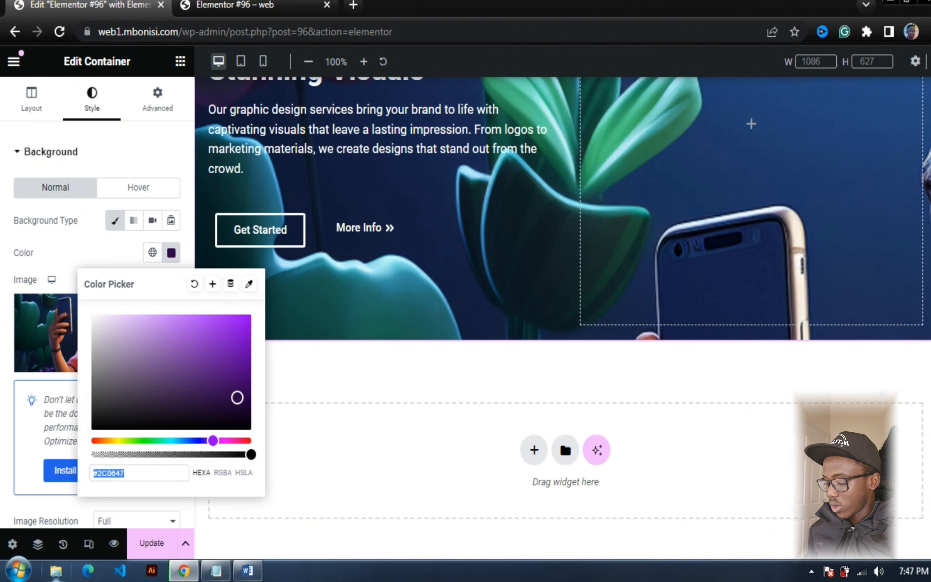
click(125, 473)
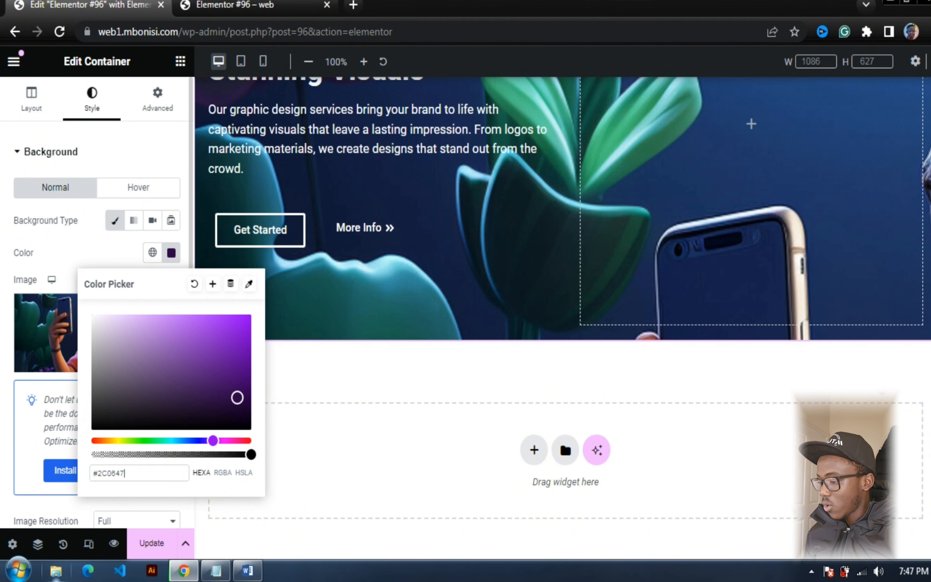
click(58, 265)
Step: Set the hero background image's display size to Cover and its repeat option to No-repeat
scroll(97, 331, down, 7)
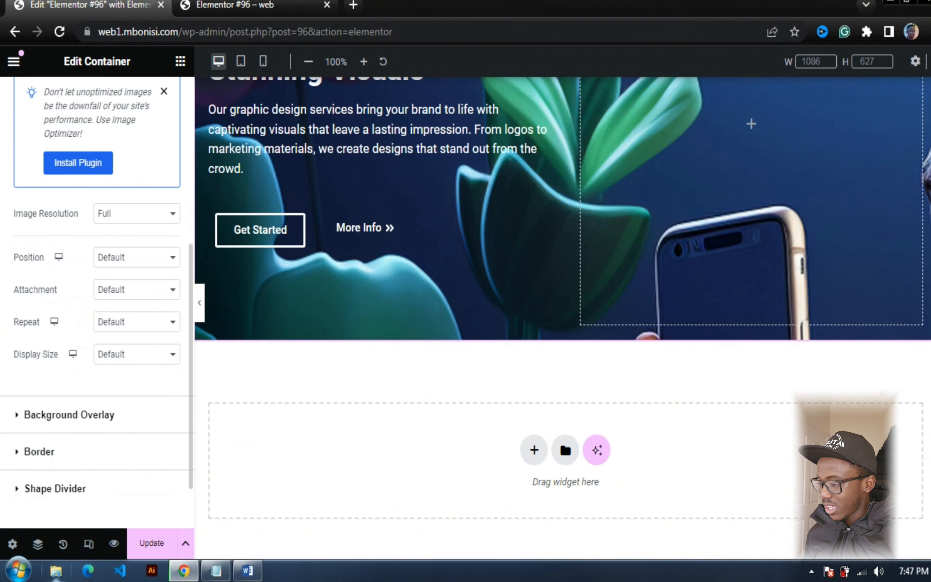
click(136, 353)
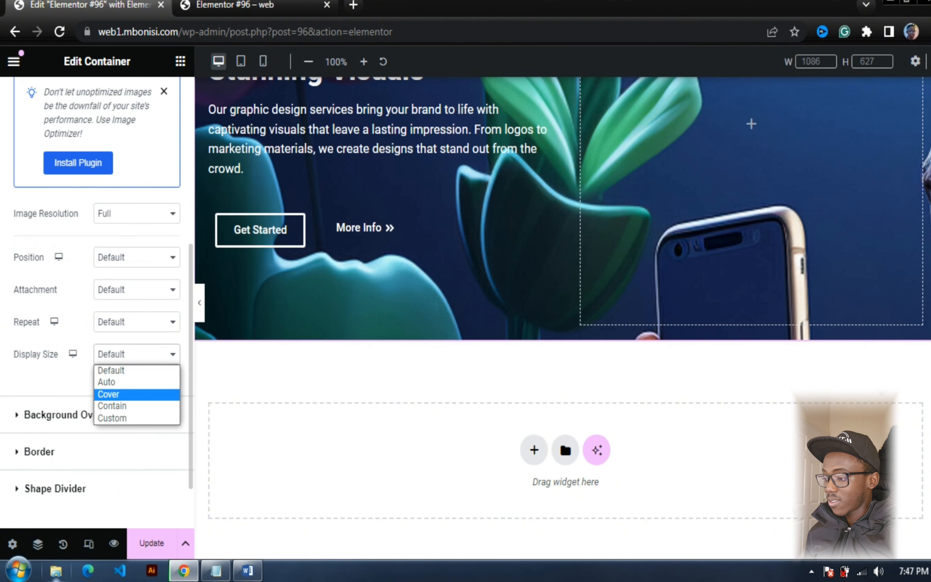
key(Return)
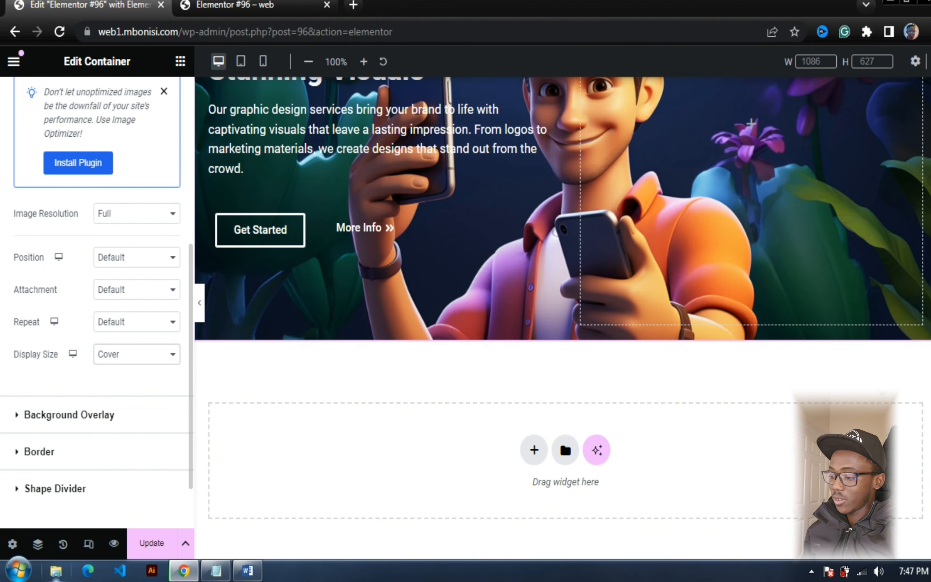
scroll(96, 269, up, 2)
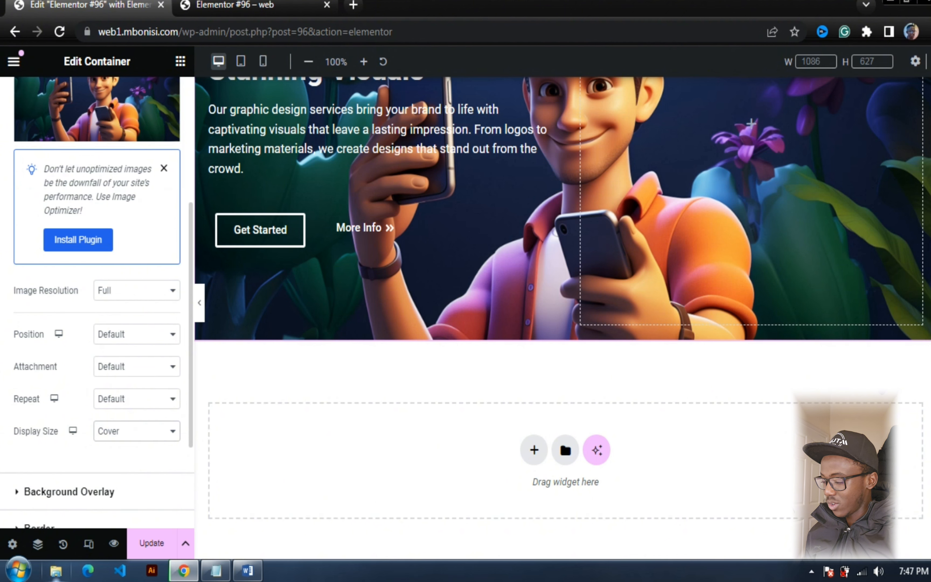
click(136, 398)
click(117, 427)
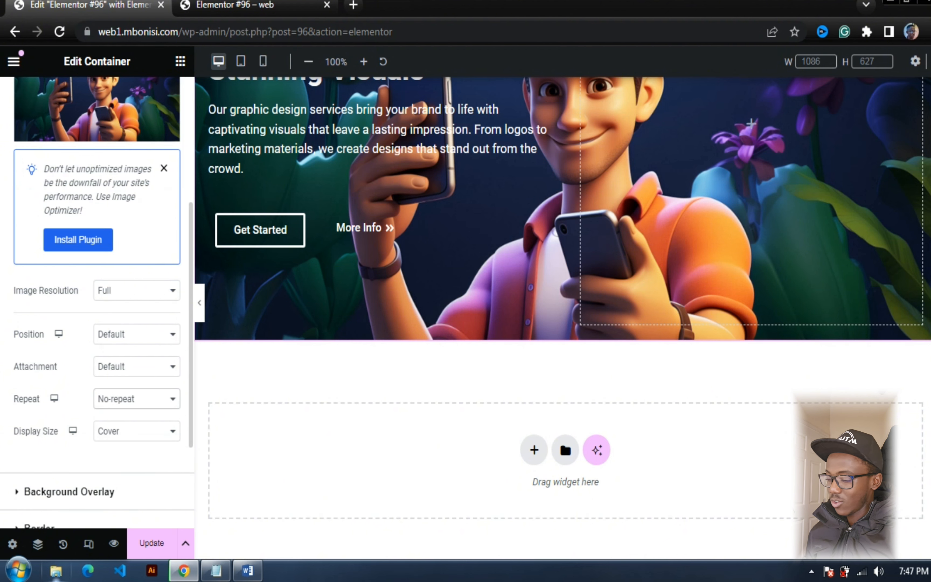
scroll(96, 269, up, 2)
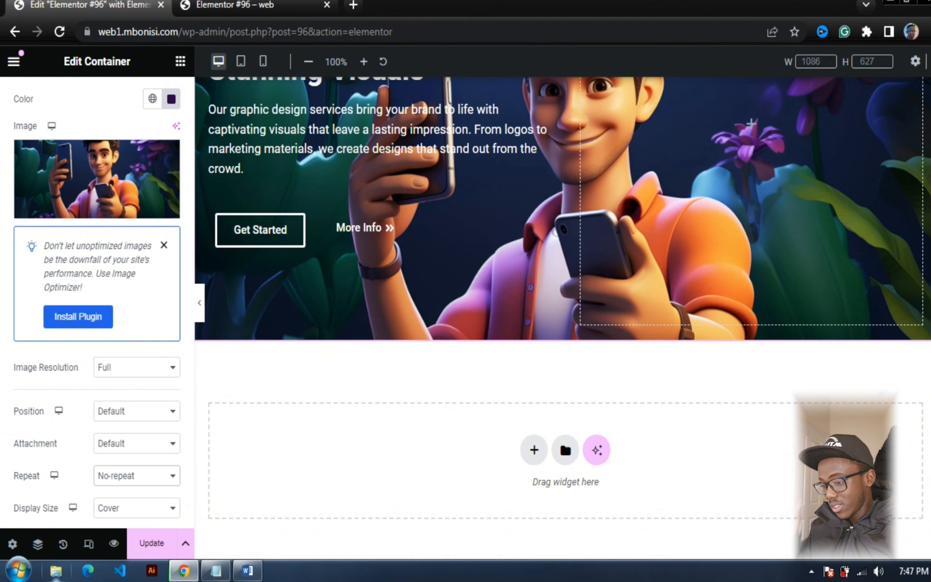
scroll(562, 319, up, 5)
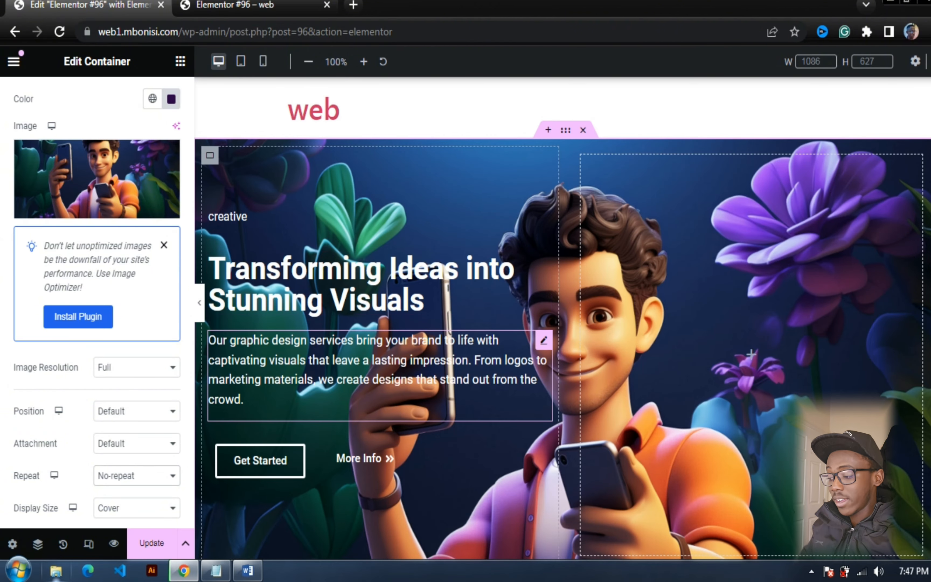
Step: Add a gradient background overlay to the hero container with #2C0647 as its first color
scroll(96, 300, down, 4)
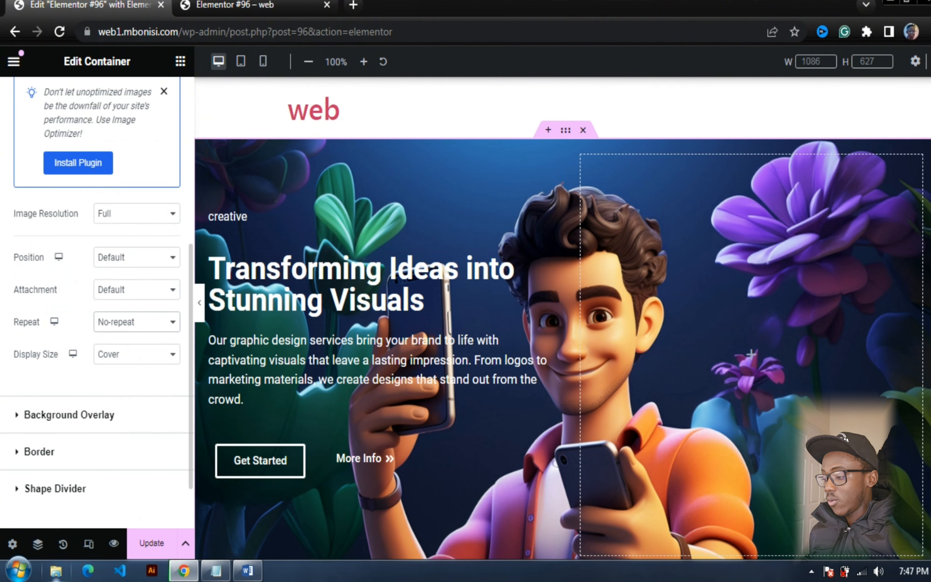
scroll(96, 300, up, 8)
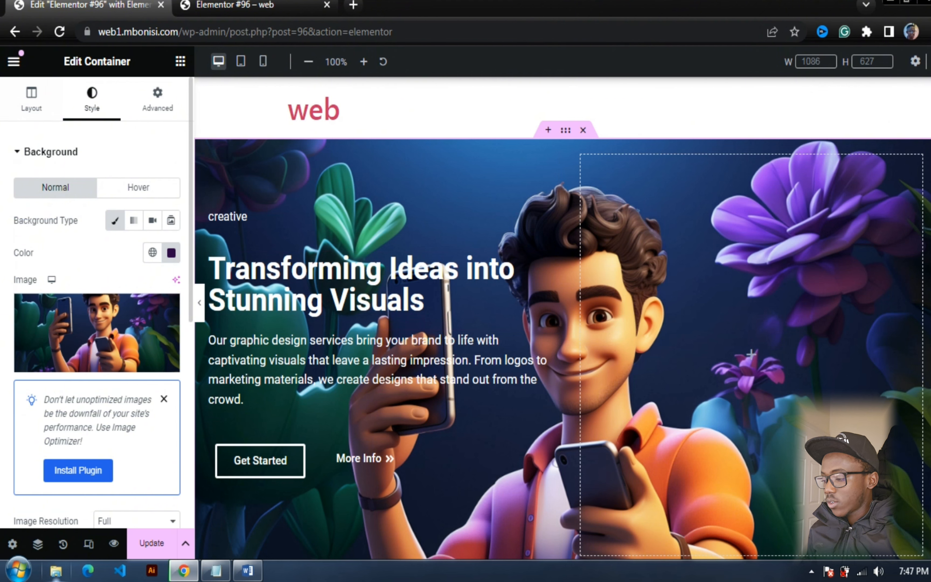
click(51, 151)
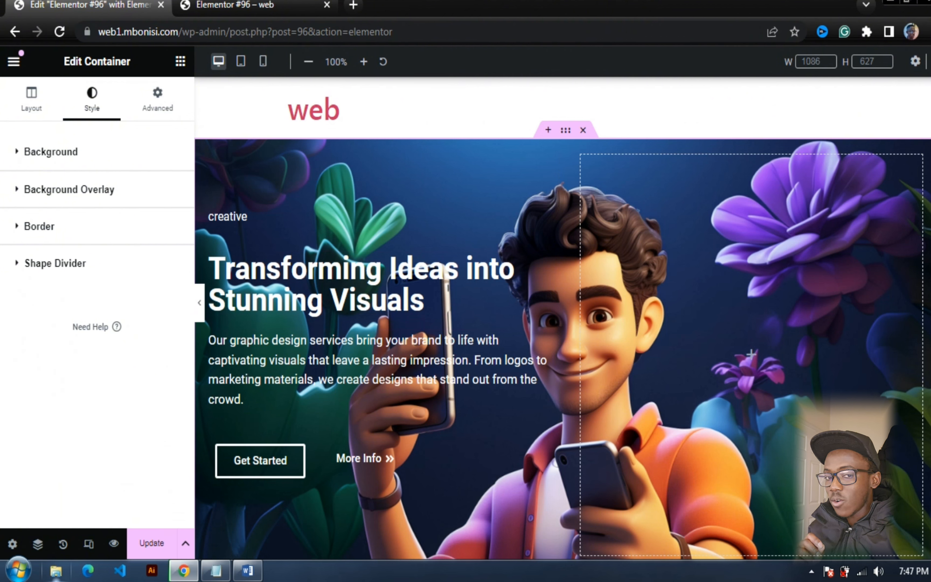
click(69, 189)
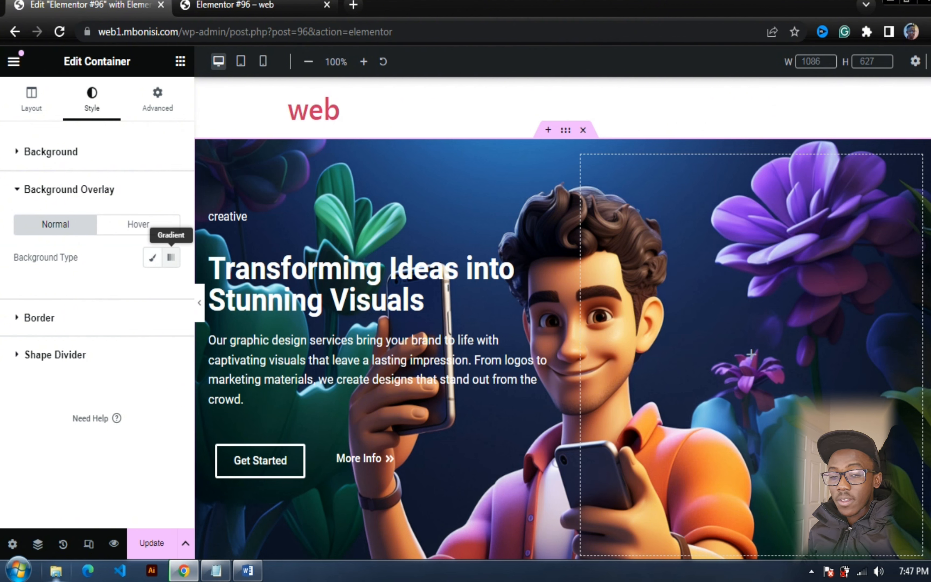
click(171, 257)
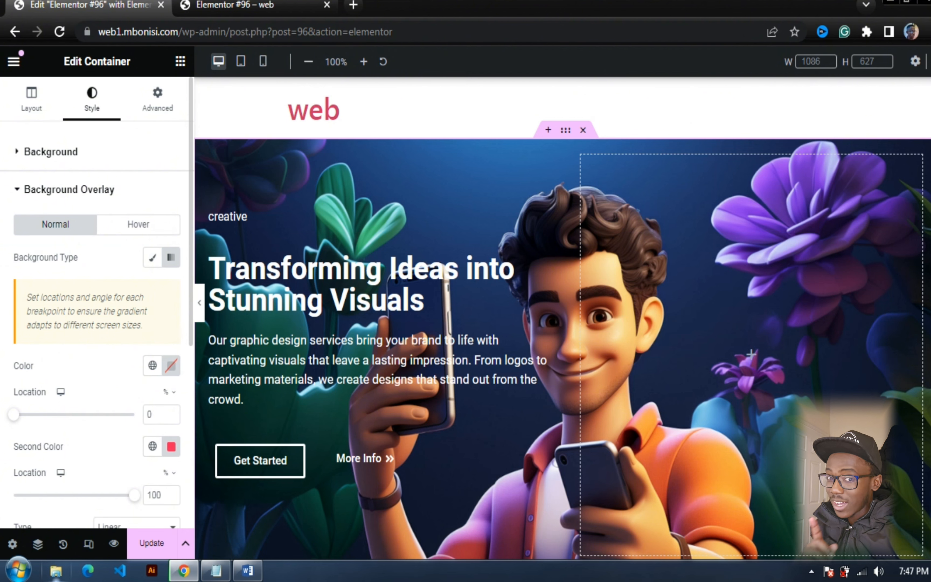
click(171, 365)
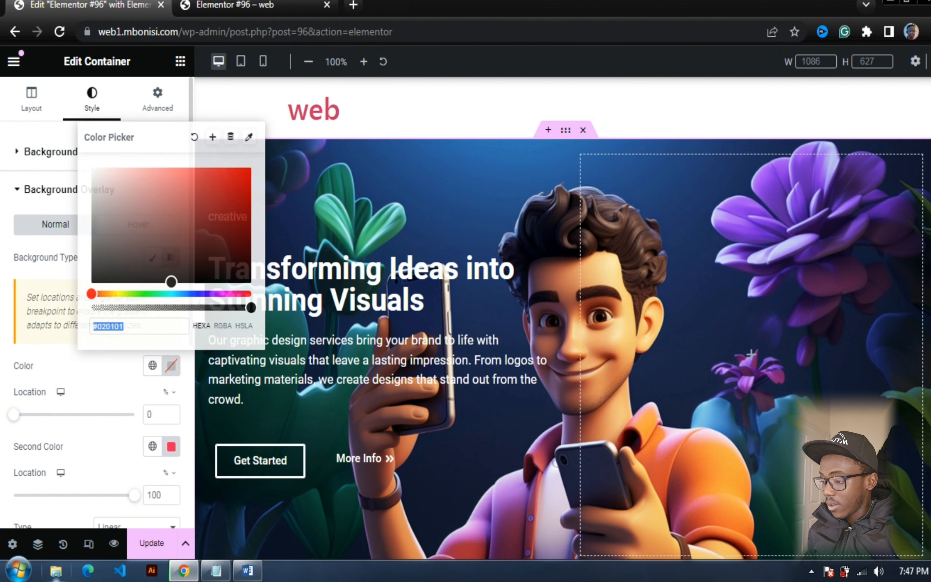
text(#2C0647)
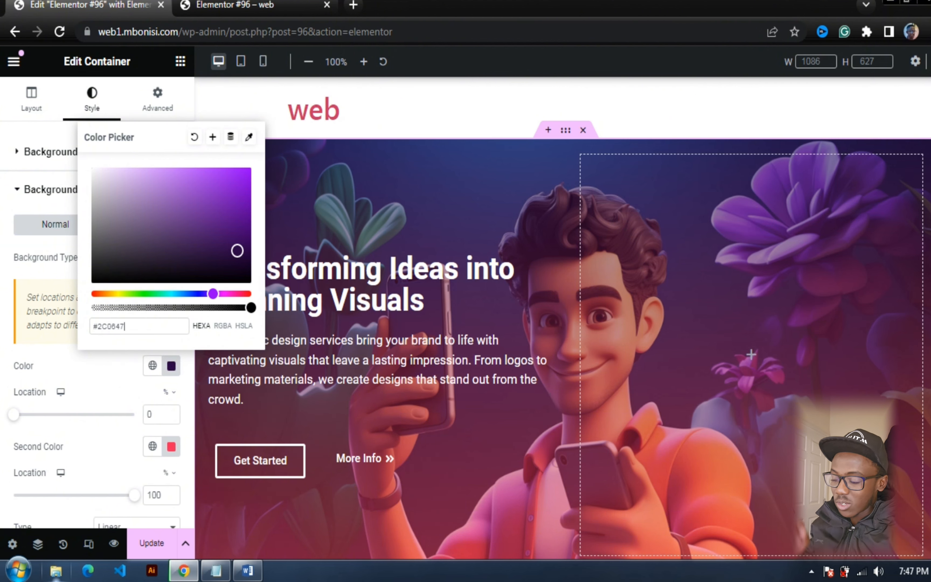
scroll(96, 308, down, 2)
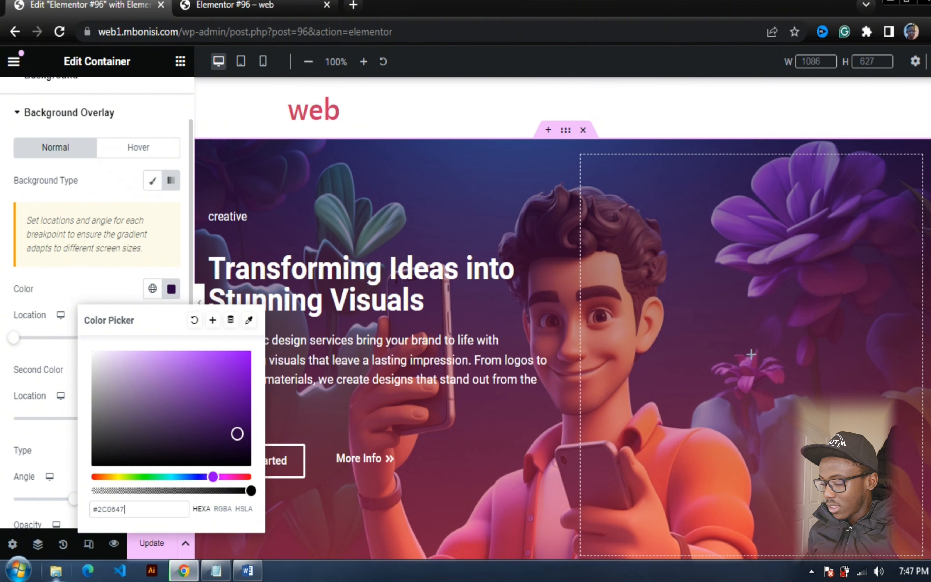
key(Escape)
Step: Set the gradient overlay's second color to #2C0647 and its opacity to 1
click(172, 369)
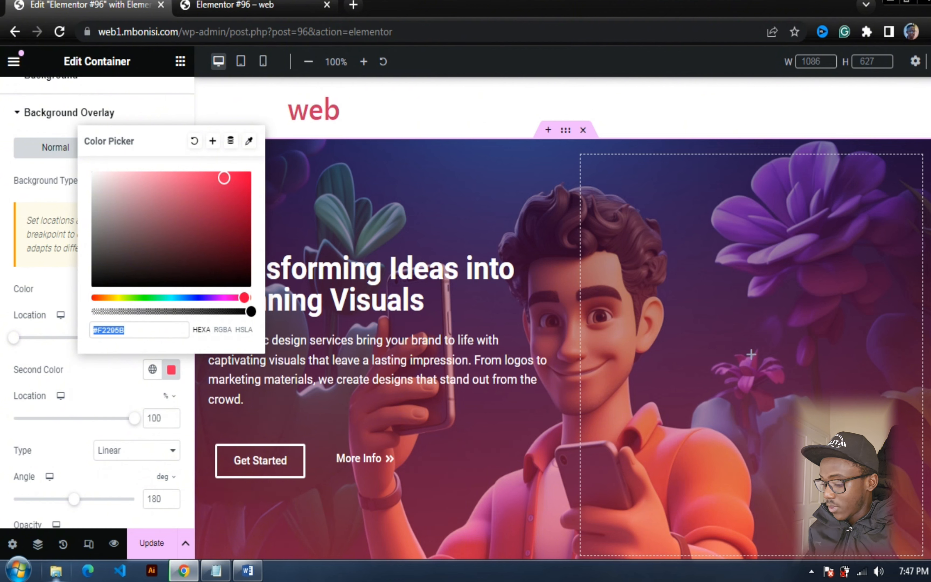
text(#2C0647)
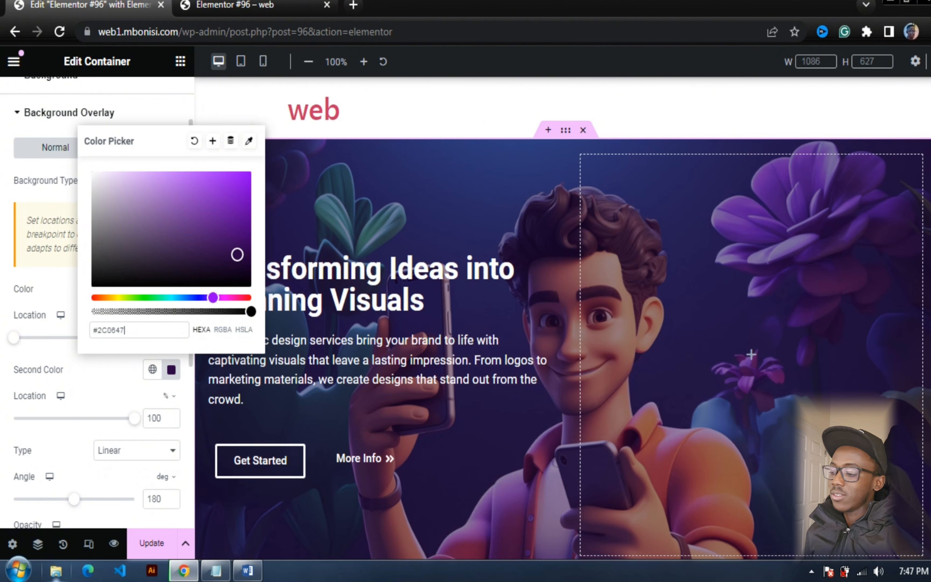
key(Escape)
scroll(96, 300, down, 4)
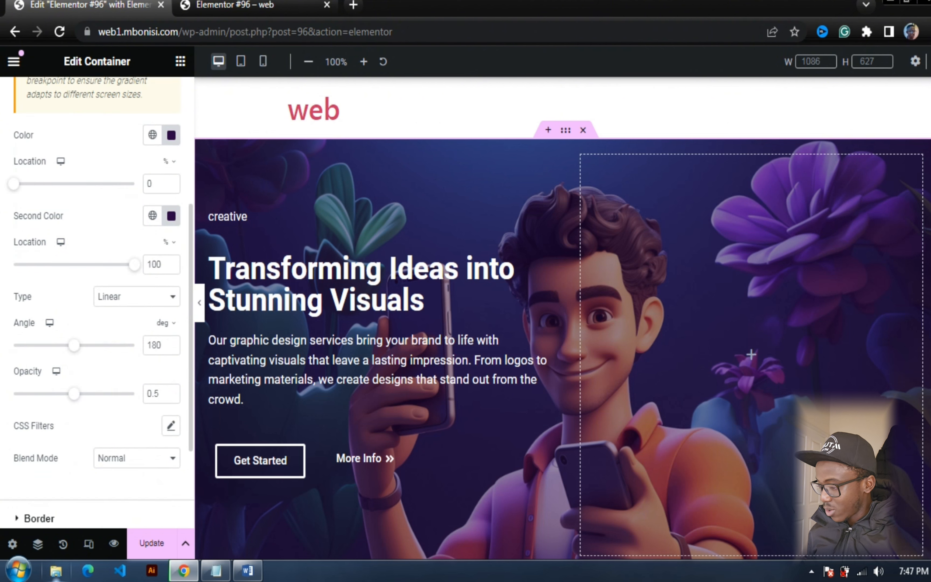
drag(74, 393, 134, 393)
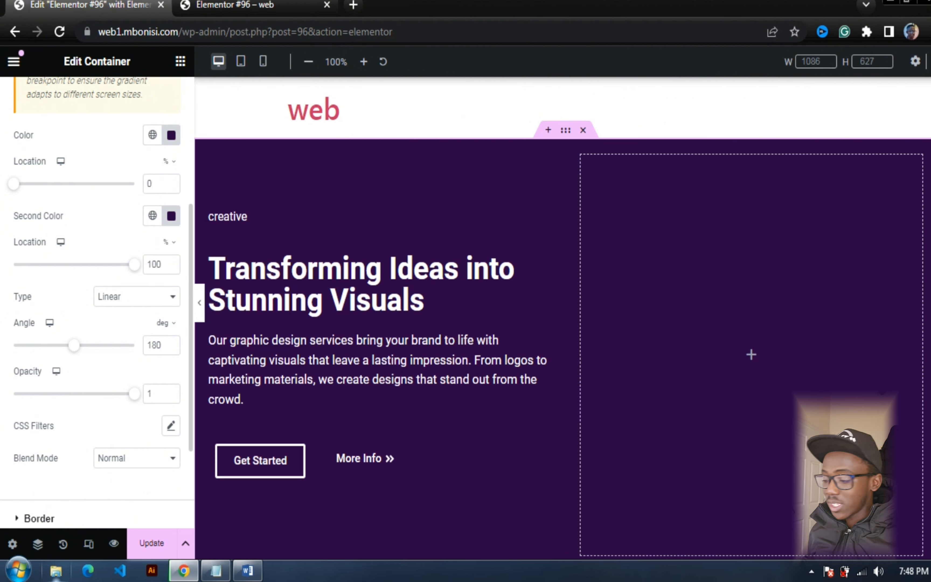
Step: Make the overlay's second color semi-transparent with the value #2C064782 and update the page
scroll(171, 345, up, 2)
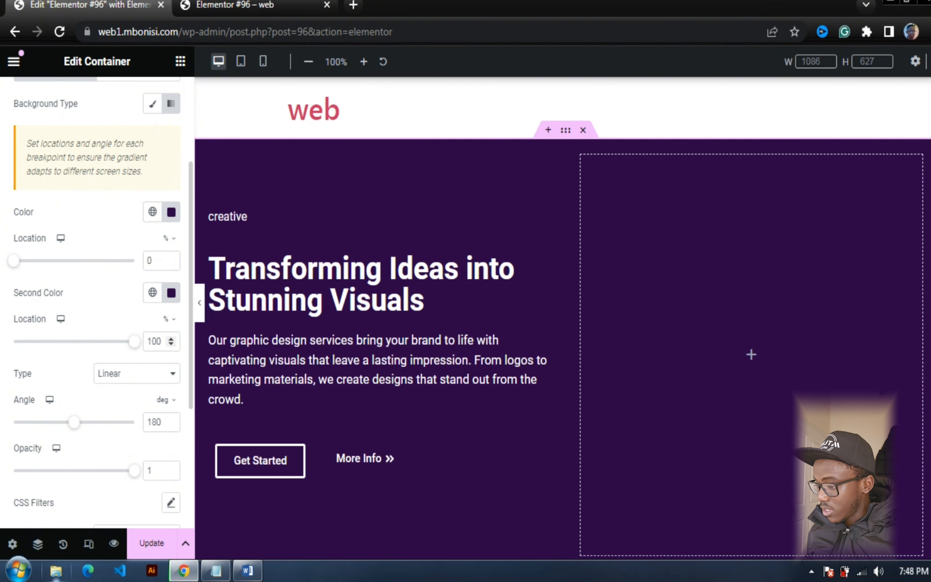
click(172, 293)
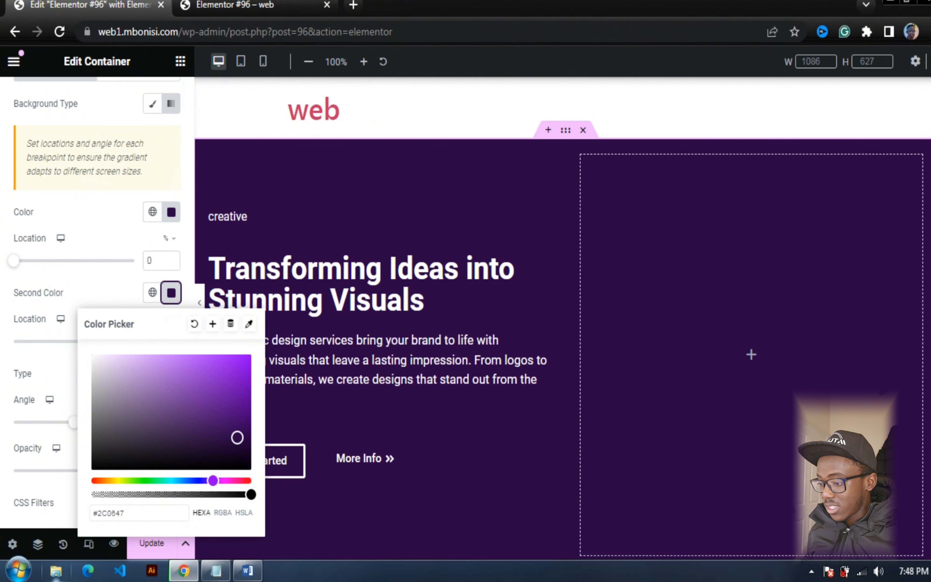
drag(250, 494, 173, 494)
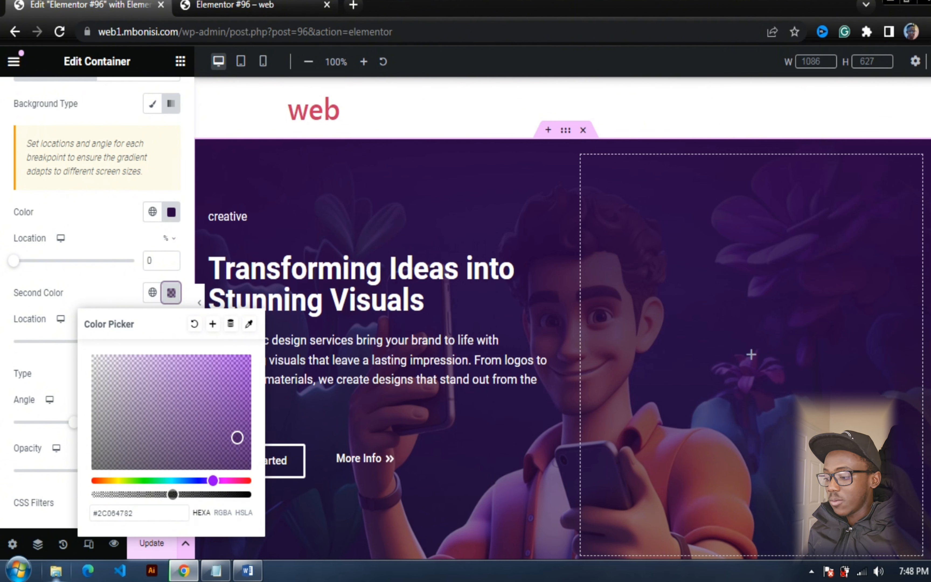
click(152, 544)
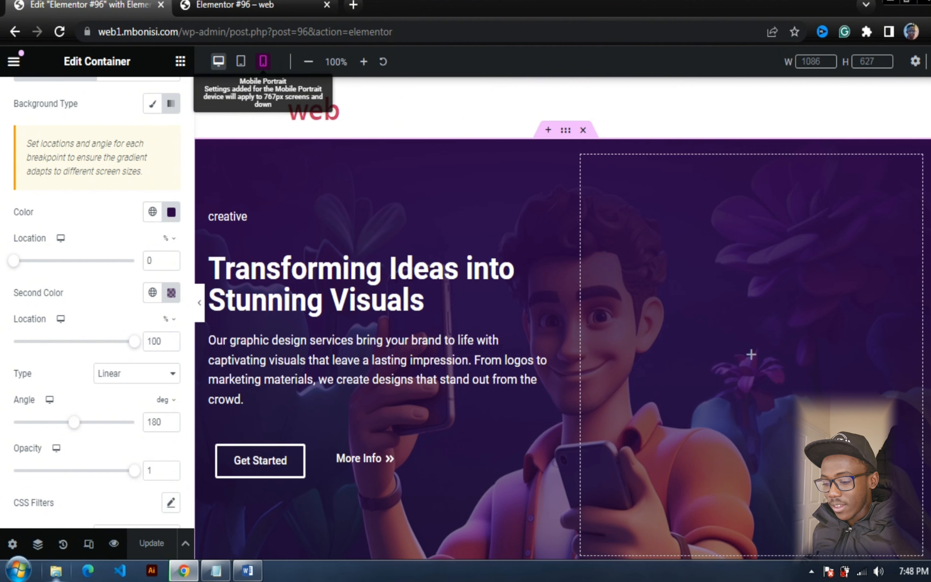
Step: Review the hero section with its gradient overlay in the mobile view
click(263, 61)
scroll(615, 346, down, 5)
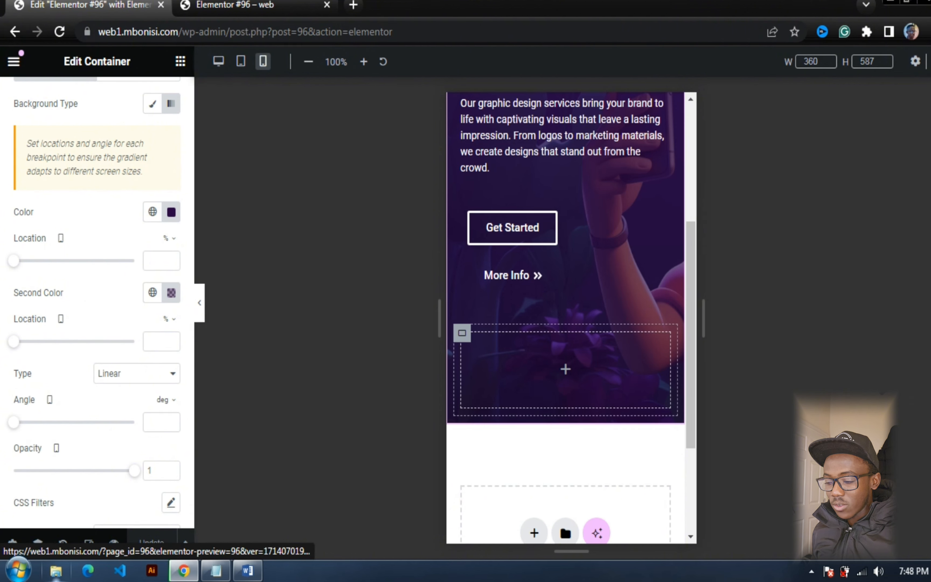
scroll(566, 308, up, 4)
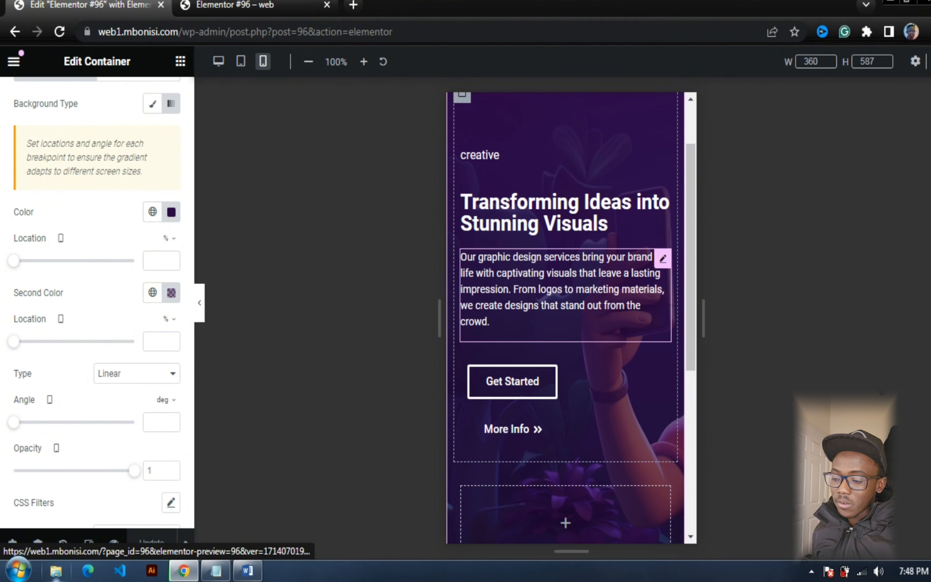
scroll(565, 292, up, 2)
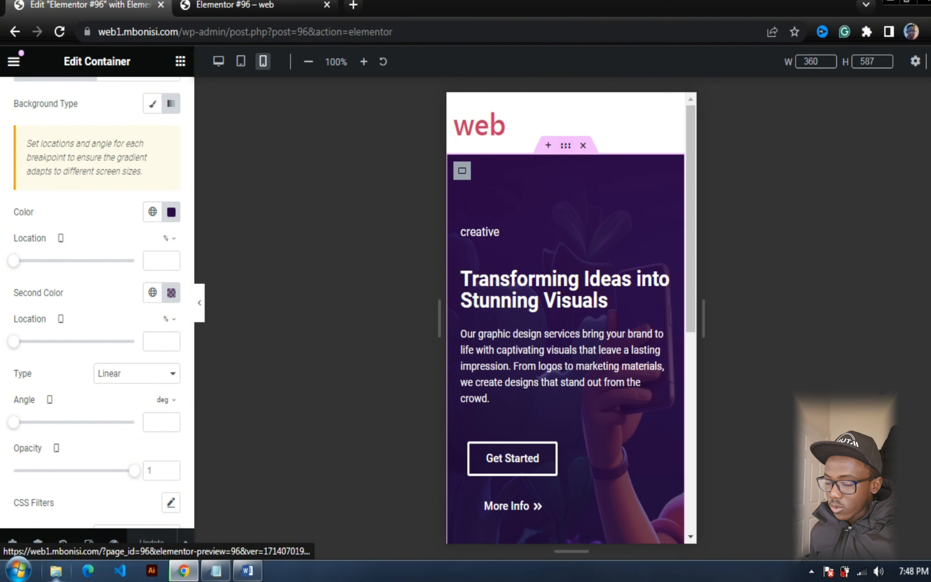
Step: Open the hero container's background image settings for the mobile view
scroll(96, 300, down, 5)
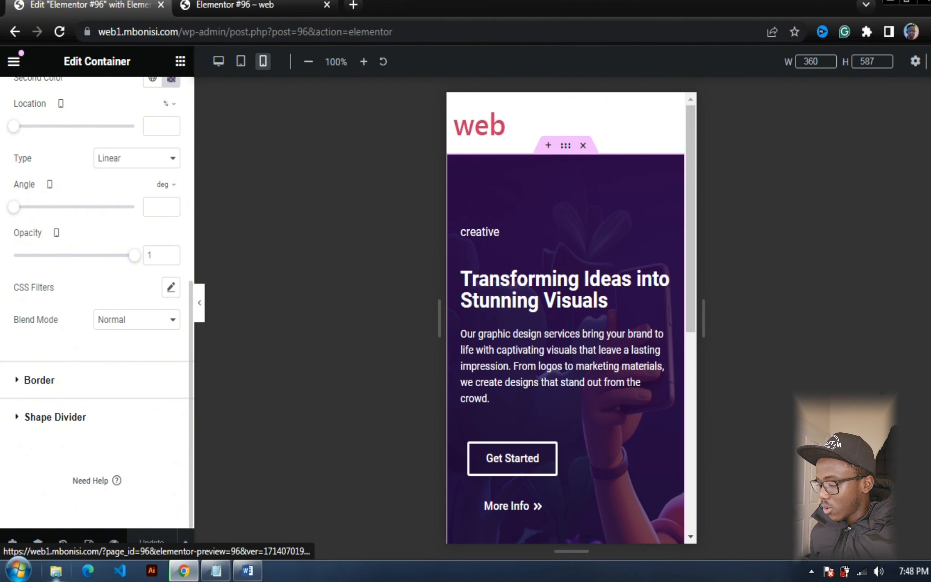
scroll(96, 300, up, 9)
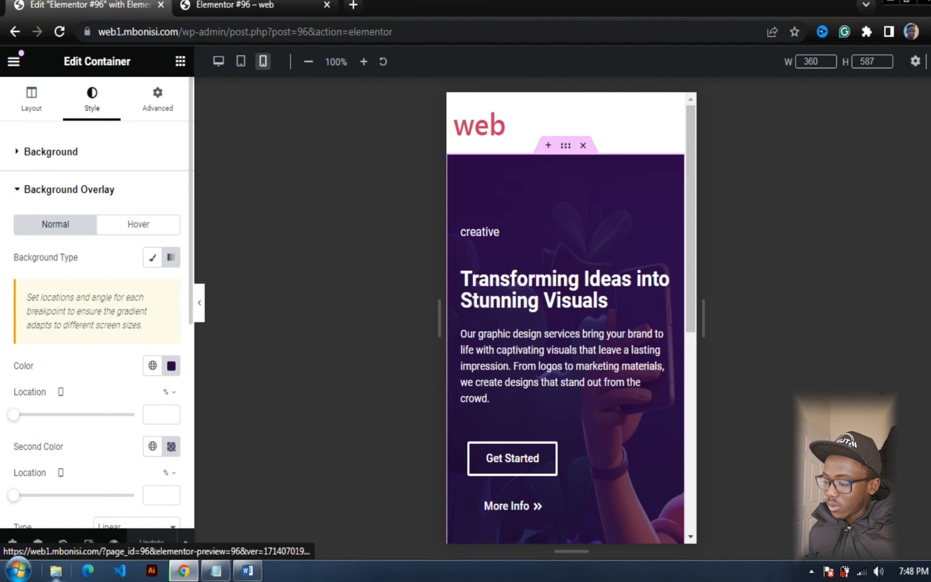
click(51, 151)
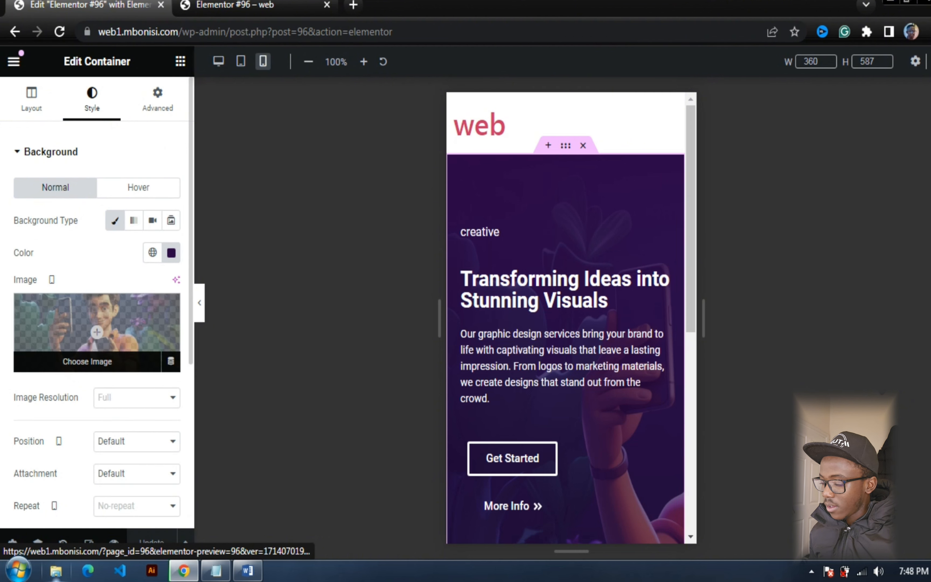
scroll(96, 300, down, 4)
scroll(96, 300, up, 4)
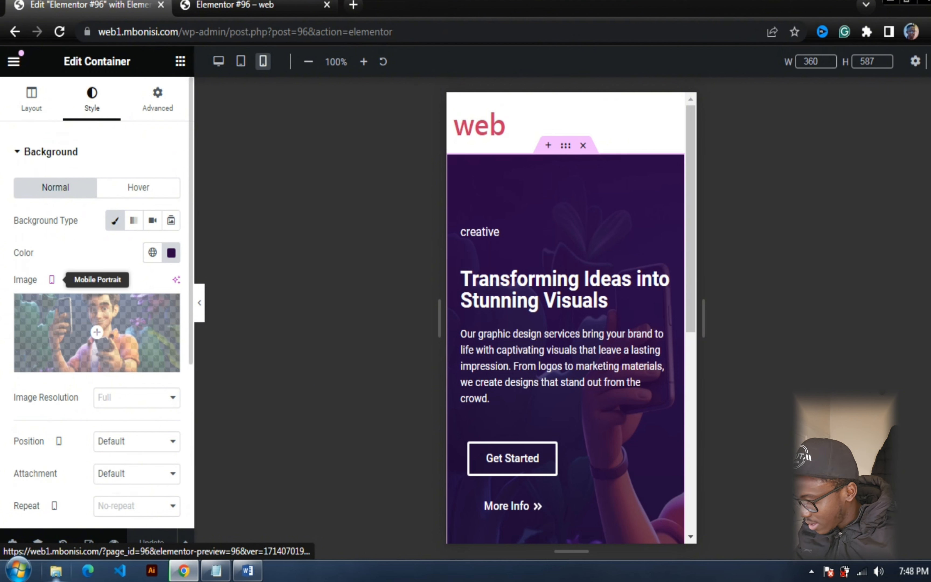
scroll(96, 300, down, 4)
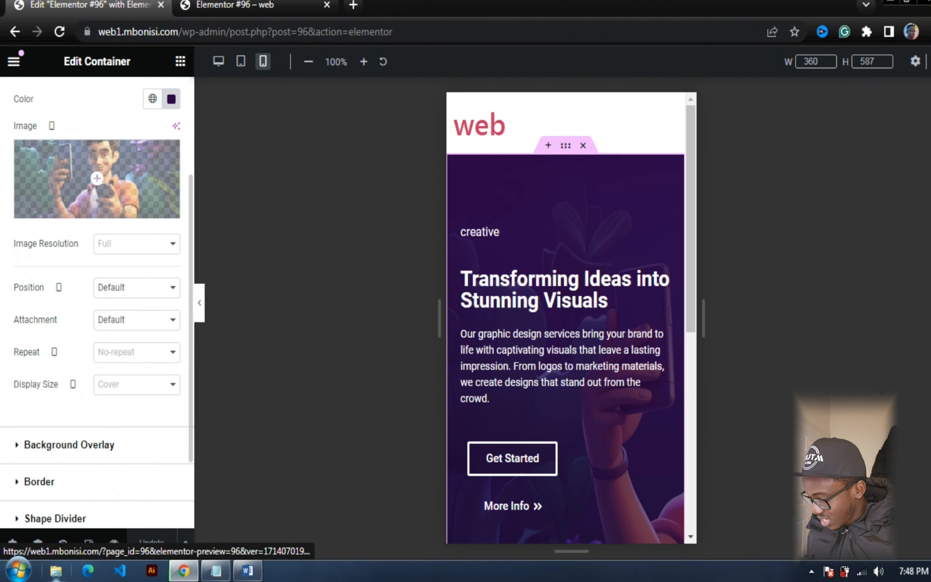
Step: Try the Fixed attachment on the hero background image and restore it to Default
click(137, 319)
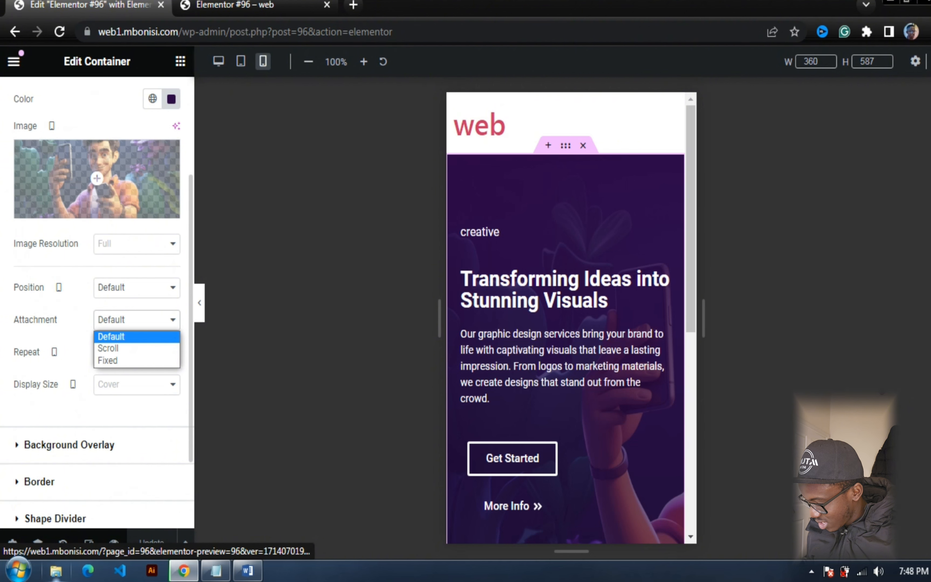
click(137, 361)
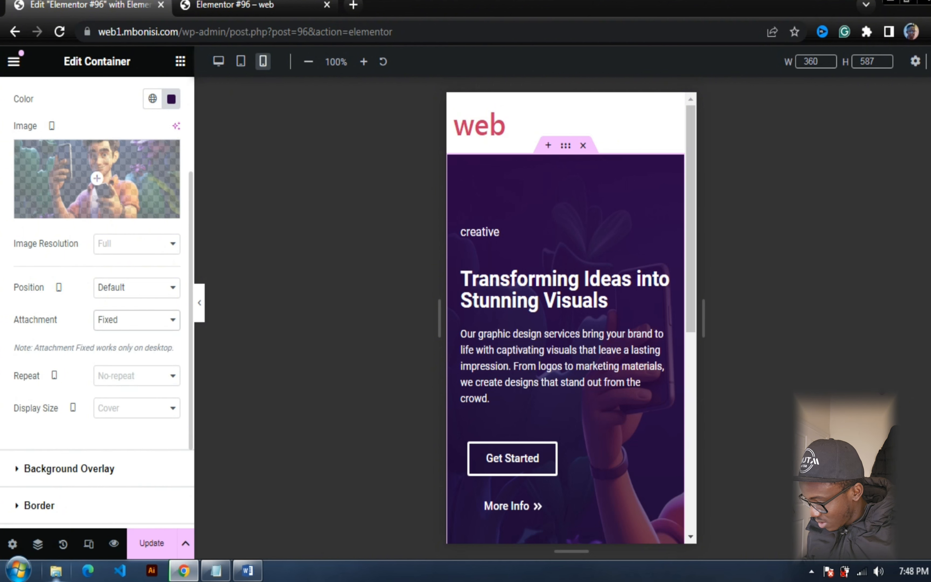
click(137, 319)
click(136, 336)
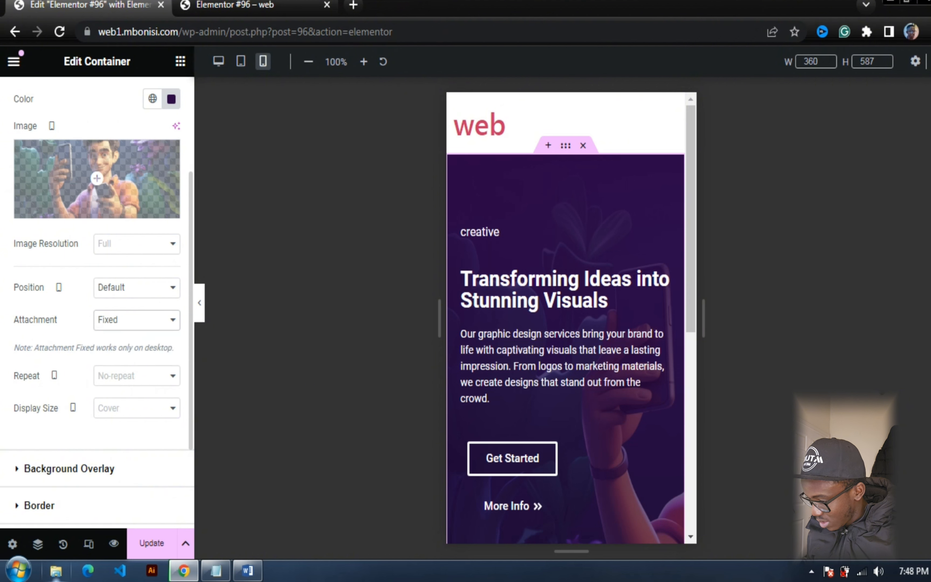
Step: Set the hero background image's mobile position to Center Center and check the section in the preview
click(137, 287)
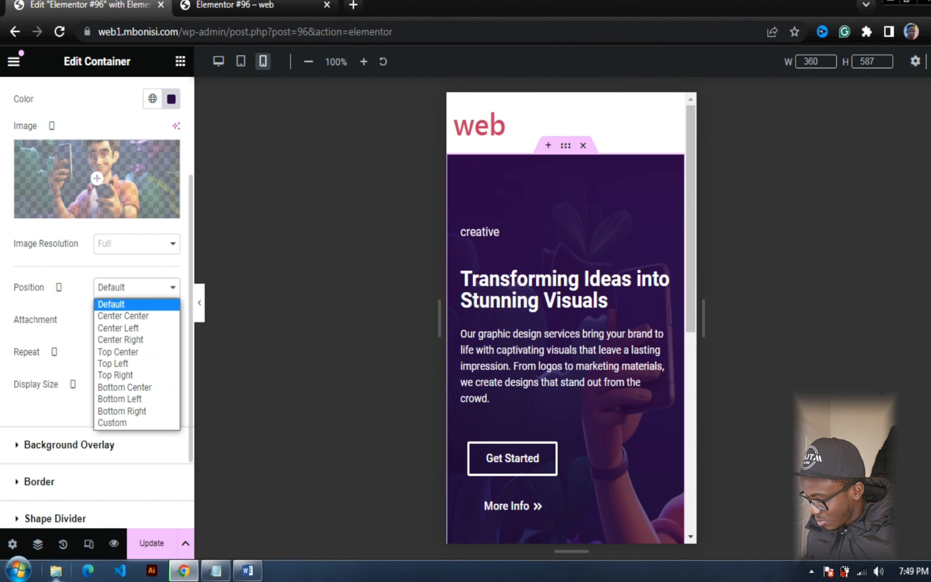
click(137, 315)
scroll(137, 320, down, 2)
scroll(565, 319, down, 2)
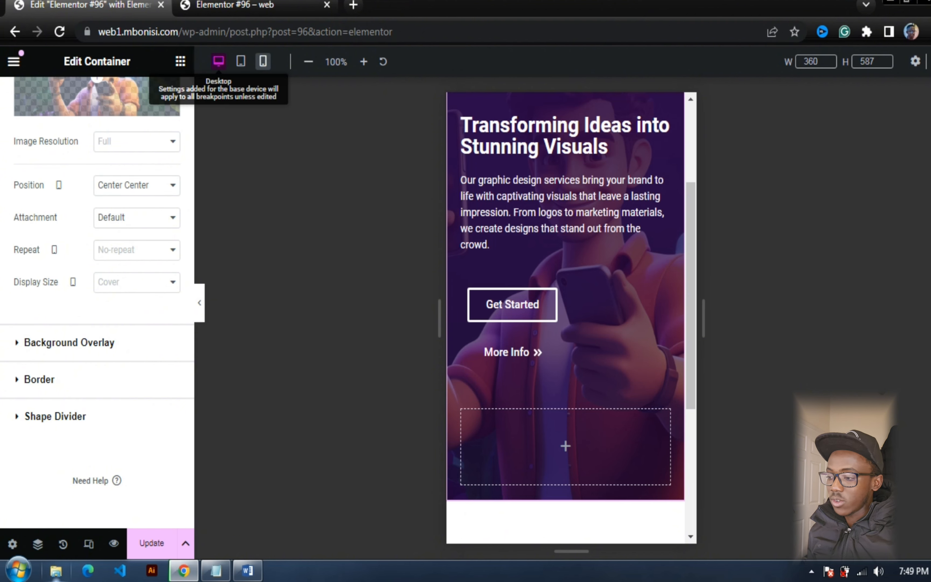
Step: Return to the desktop view and delete the empty second container beside the hero text
click(218, 62)
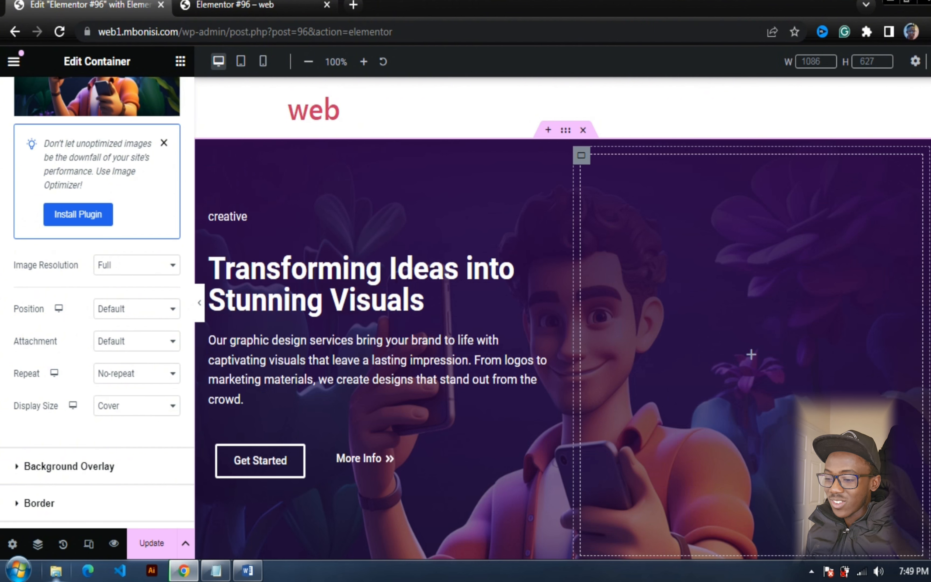
right_click(581, 538)
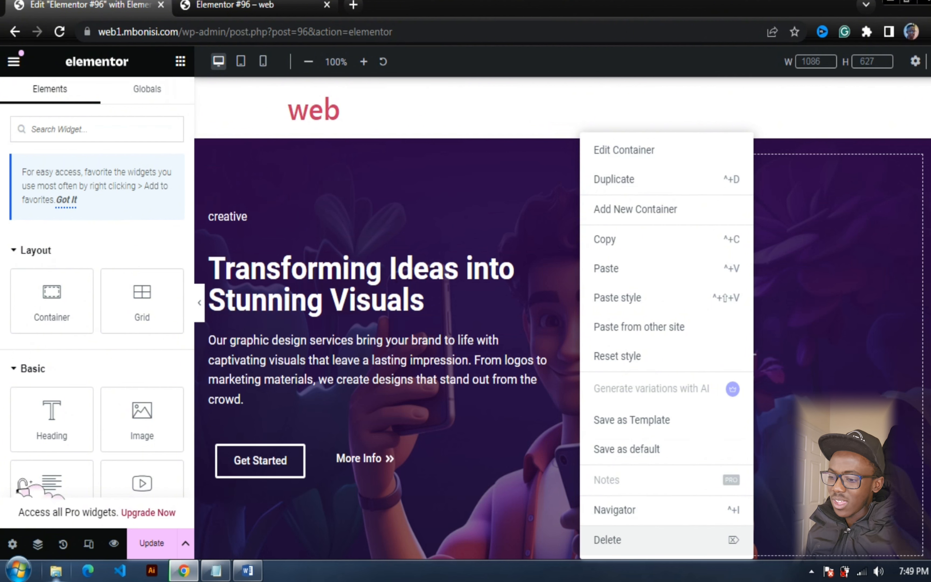
click(600, 539)
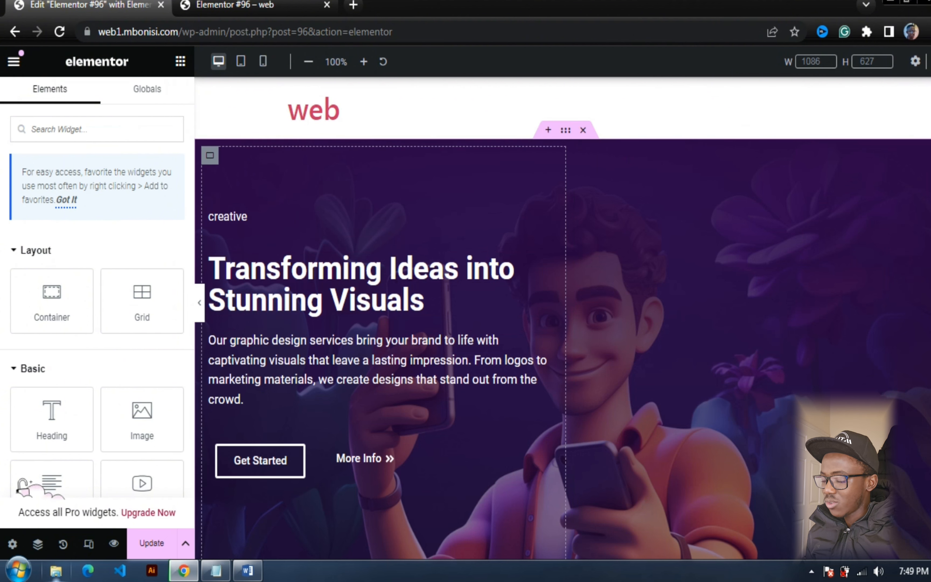
Step: Widen the hero's text container to about 58% and update the page
click(210, 156)
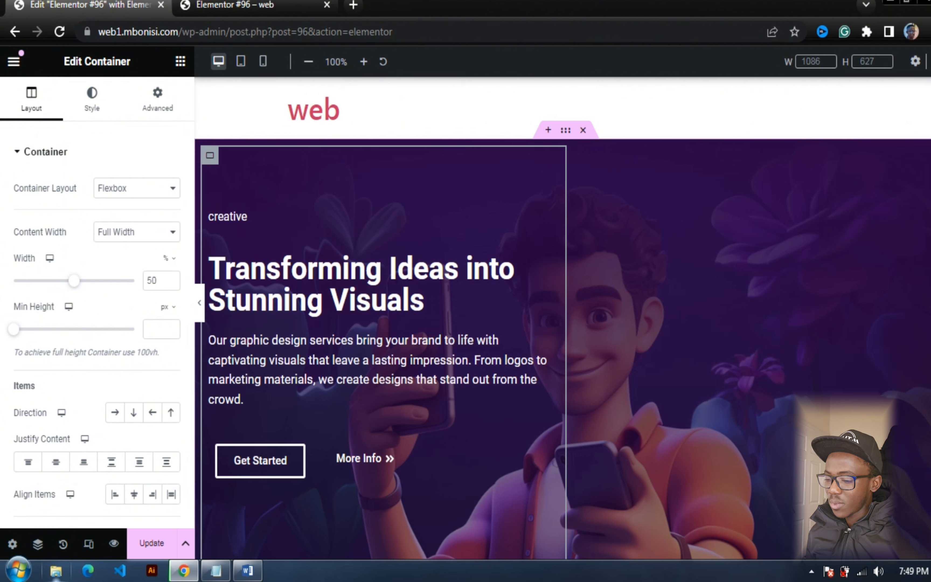
drag(566, 354, 624, 355)
key(ctrl+s)
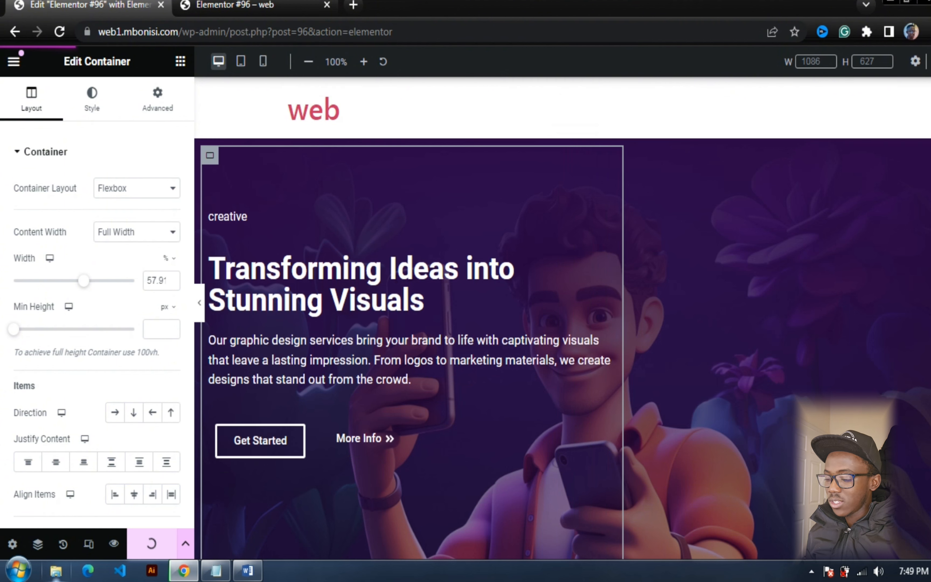
Step: Reload the published page and check the hero section's wider text, buttons and background image on the live site
click(235, 6)
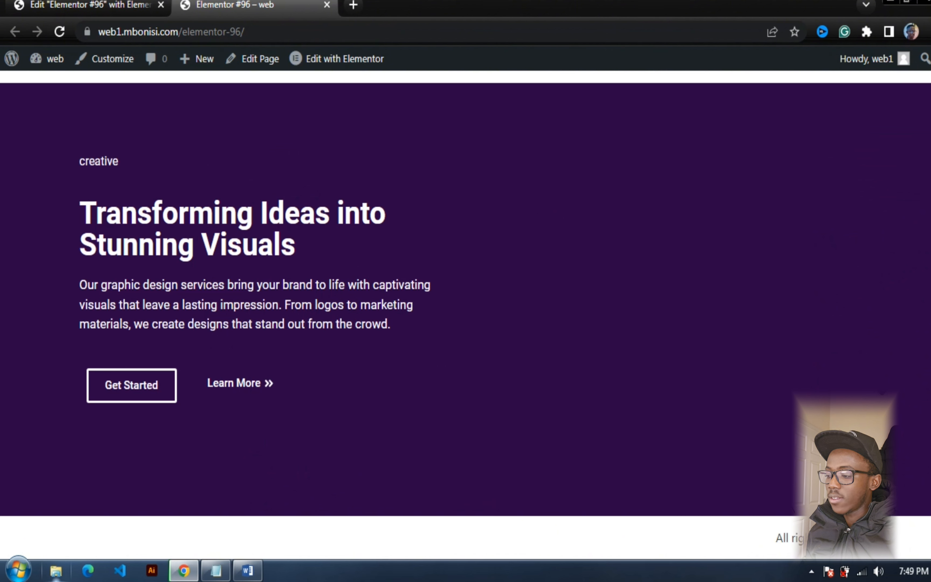
click(60, 31)
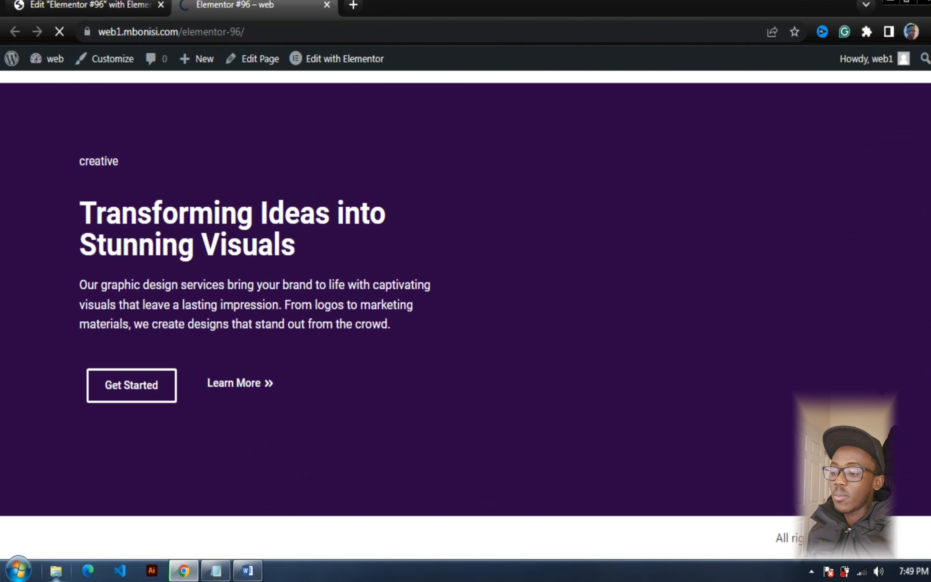
scroll(466, 308, up, 1)
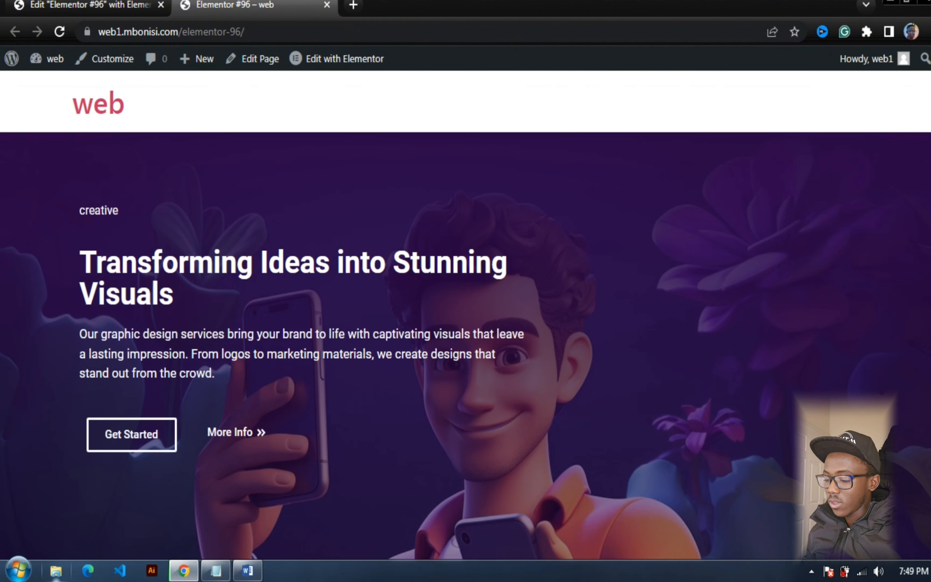
scroll(465, 308, down, 1)
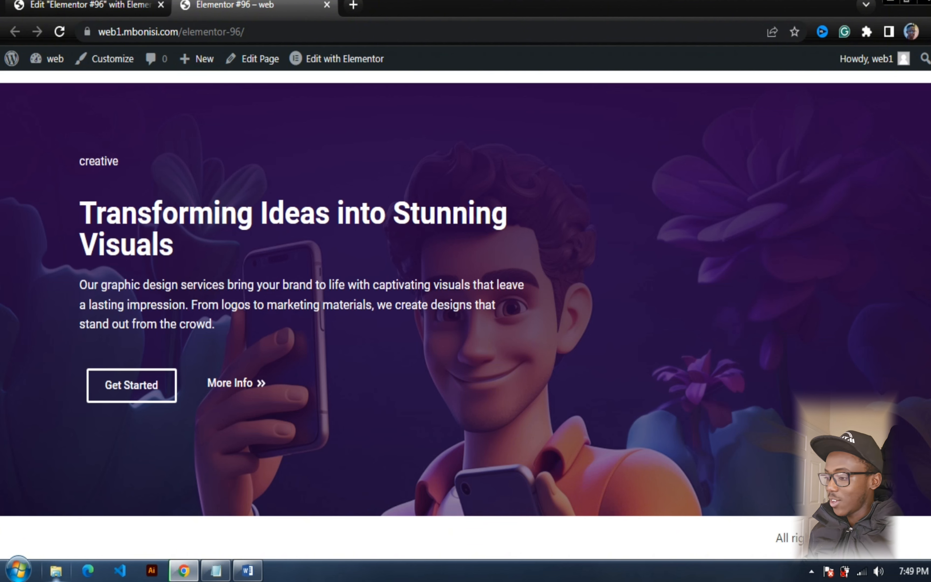
Step: Return to the page editor and review the finished hero section from its header down to the empty area below
click(90, 5)
scroll(423, 362, down, 3)
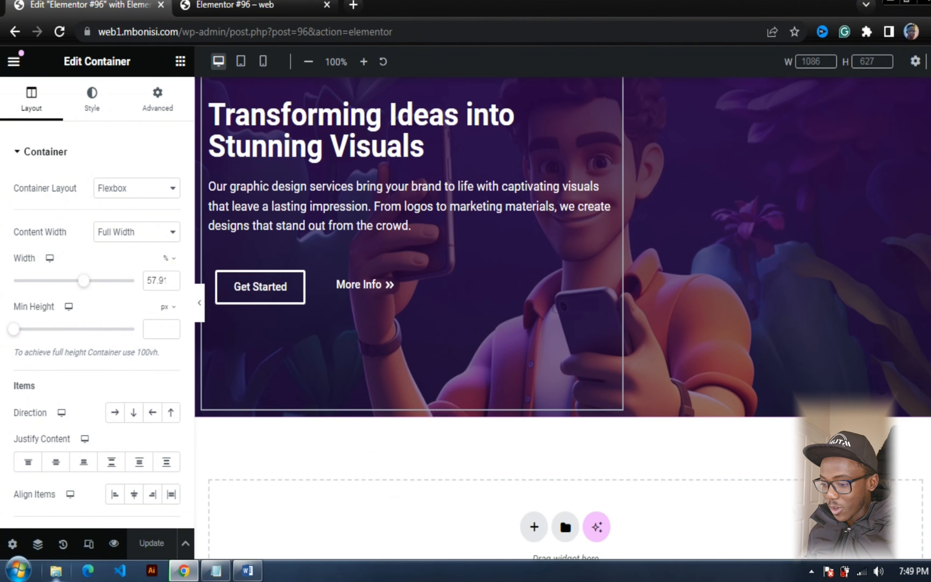
scroll(423, 361, up, 4)
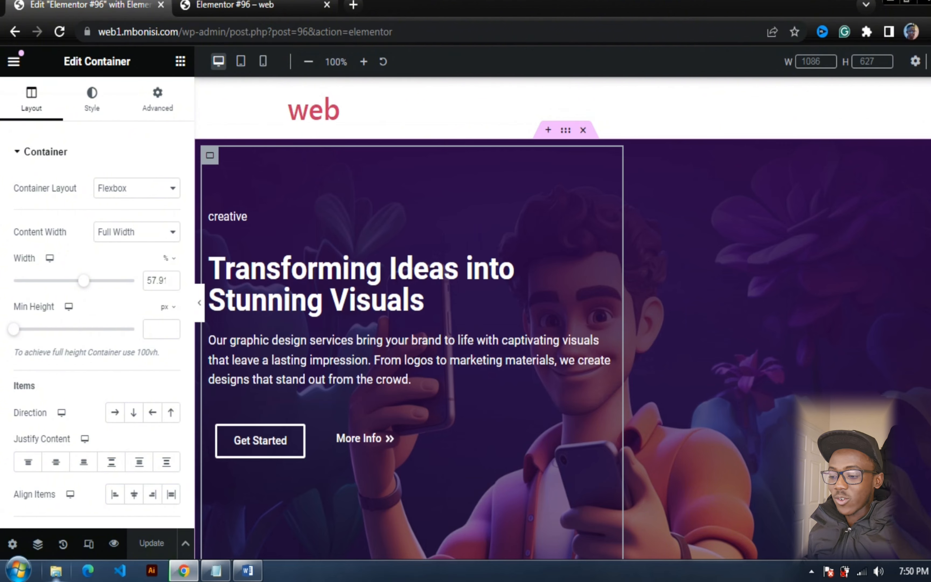
scroll(565, 376, down, 7)
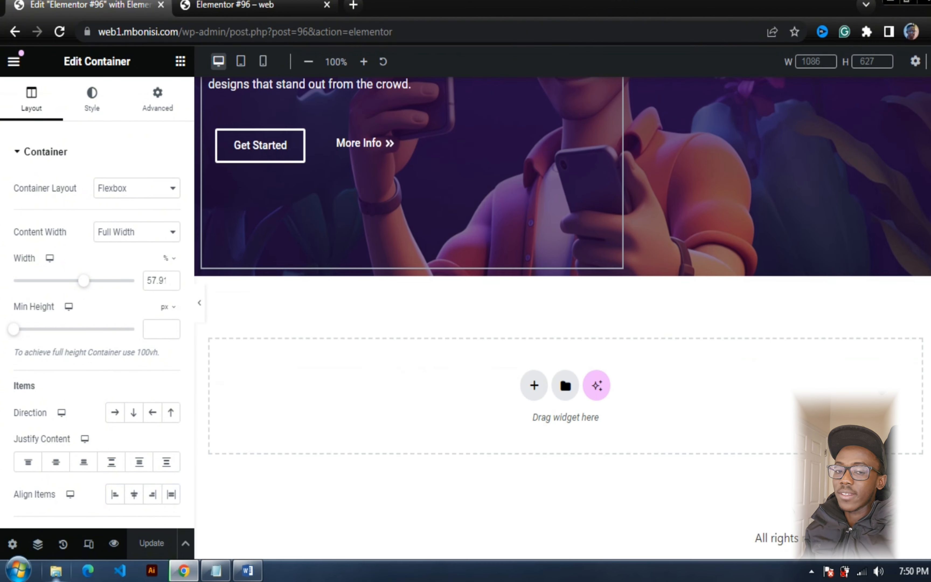